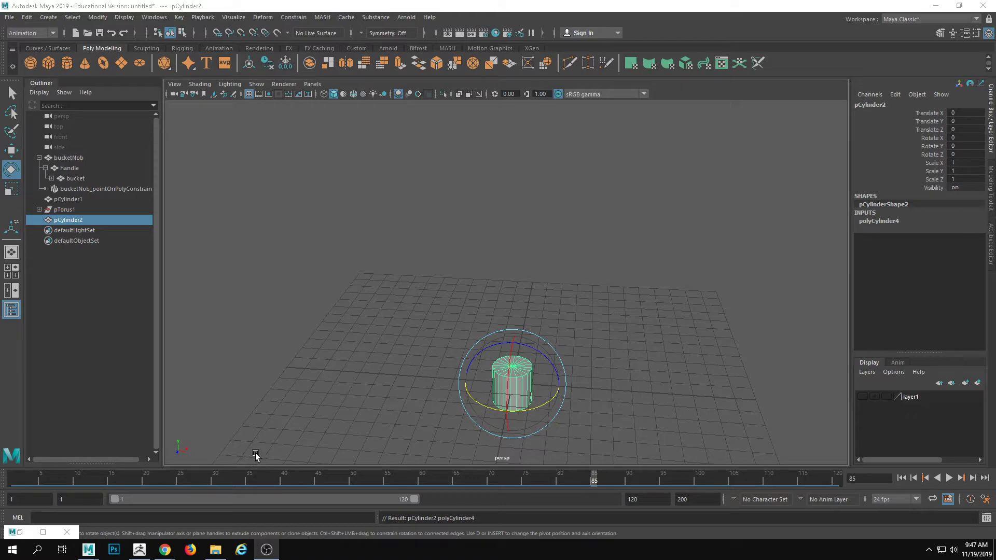
- Delete the selected polygon cylinder standing at the grid's centre
middle_click_drag(555, 363, 558, 306, "alt")
right_click_drag(558, 306, 635, 337, "alt")
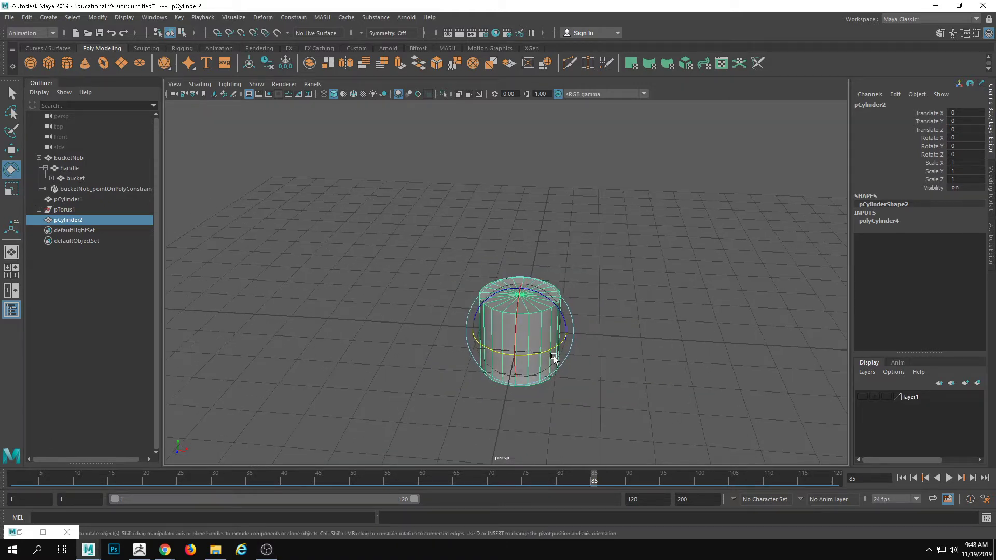
left_click_drag(556, 337, 546, 371, "alt")
key("Delete")
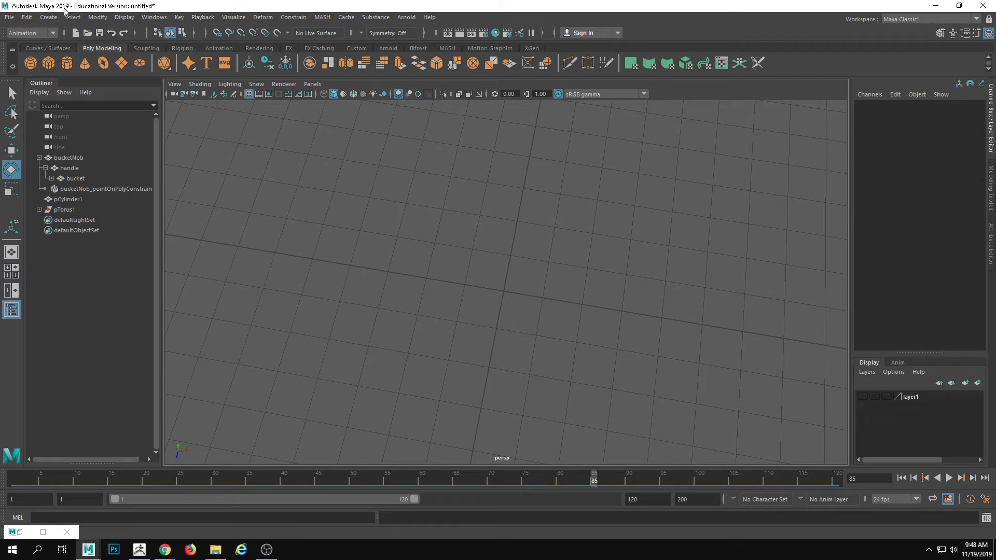
- Create a polygon pipe at the origin and set its thickness to 0.1
left_click(48, 17)
mouse_move(81, 54)
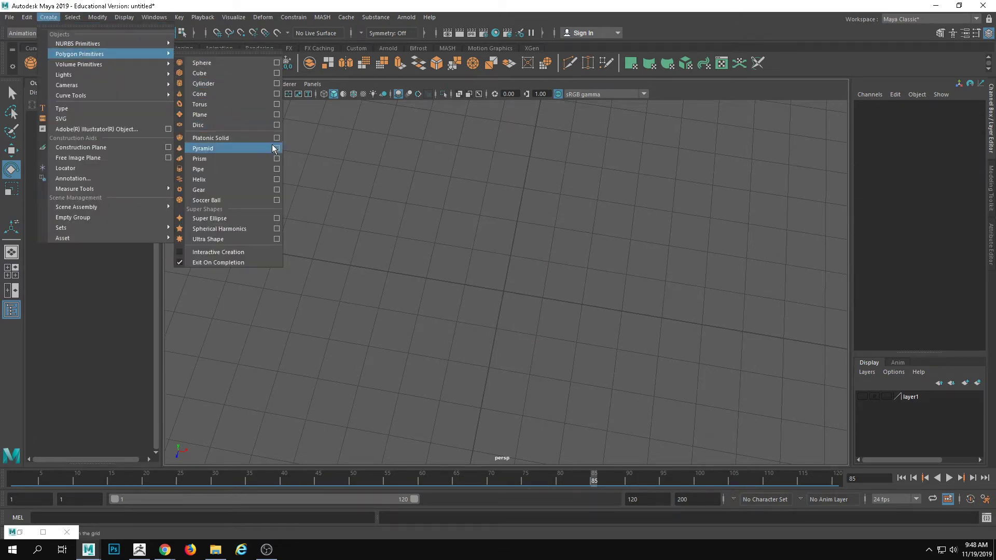
left_click(268, 169)
left_click_drag(435, 317, 429, 182, "alt")
right_click_drag(428, 182, 724, 331, "alt")
left_click(876, 221)
double_click(957, 245)
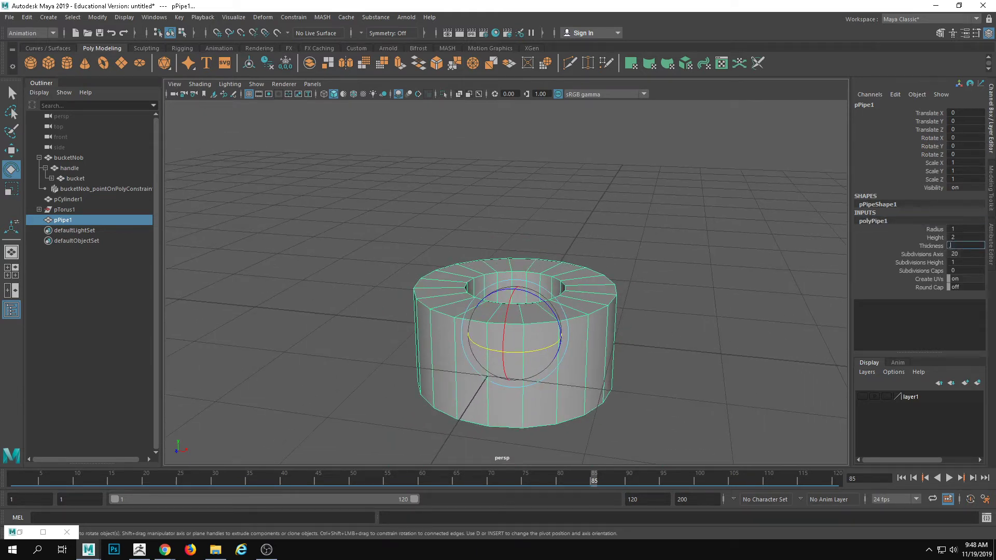
type("0.1")
key("Return")
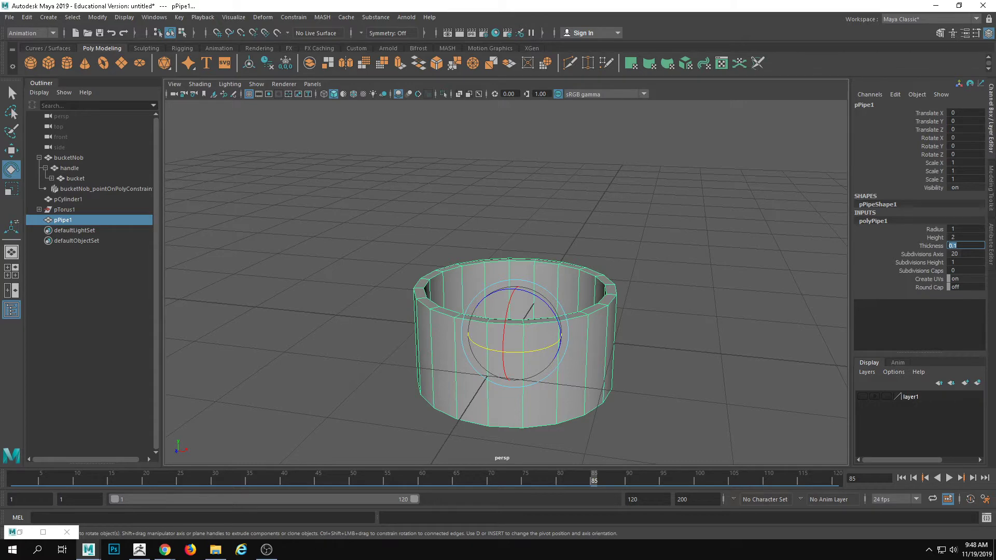
- Select the full ring of faces on the pipe's top rim and extrude it upward
left_click_drag(689, 209, 661, 262, "alt")
left_click_drag(598, 155, 580, 234, "alt")
middle_click_drag(582, 291, 595, 237, "alt")
right_click_drag(595, 237, 621, 311)
left_click(622, 263)
left_click(629, 232, "shift")
key("q")
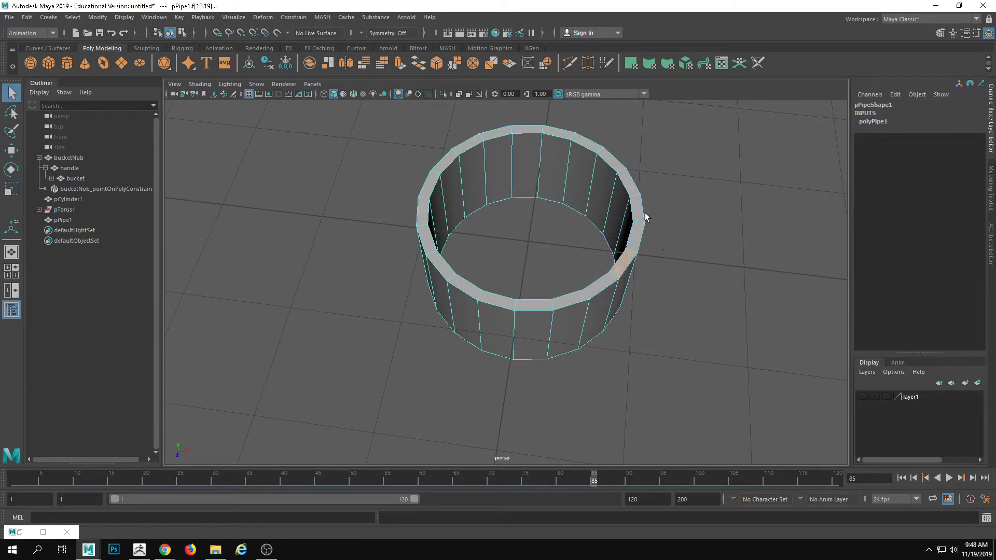
double_click(638, 233, "shift")
left_click(640, 239)
left_click_drag(630, 282, 604, 195, "alt")
key("w")
left_click_drag(570, 339, 547, 299, "alt")
left_click_drag(531, 247, 531, 145, "shift")
- Scale the extruded top ring outward to flare the upper part of the pipe
middle_click_drag(537, 179, 543, 233, "alt")
key("r")
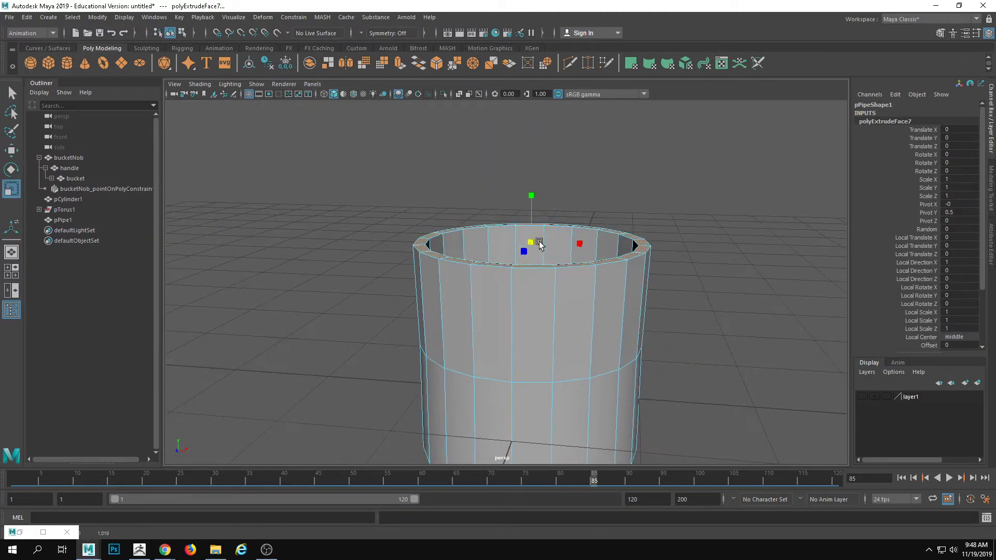
left_click_drag(531, 242, 617, 254)
- Extrude the top ring upward again and scale it wider to form a funnel mouth
key("ctrl+e")
left_click_drag(527, 204, 525, 123)
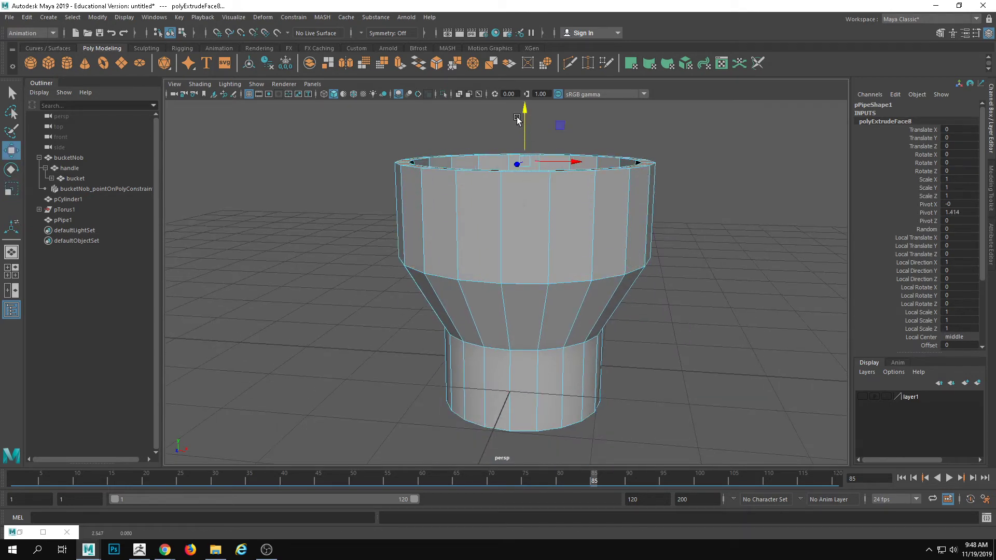
left_click_drag(547, 182, 616, 206, "alt")
left_click_drag(556, 182, 524, 197)
scroll(533, 200, "down", 1)
left_click_drag(522, 255, 557, 298, "alt")
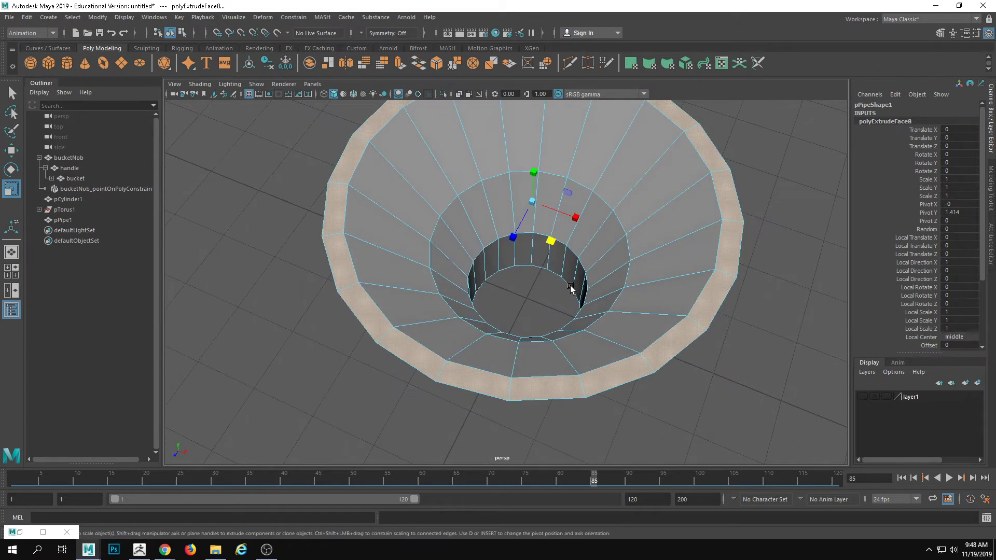
- Select the inner edge loop of the funnel's top rim and scale it to thin the wall
right_click_drag(704, 209, 704, 143)
left_click(715, 199)
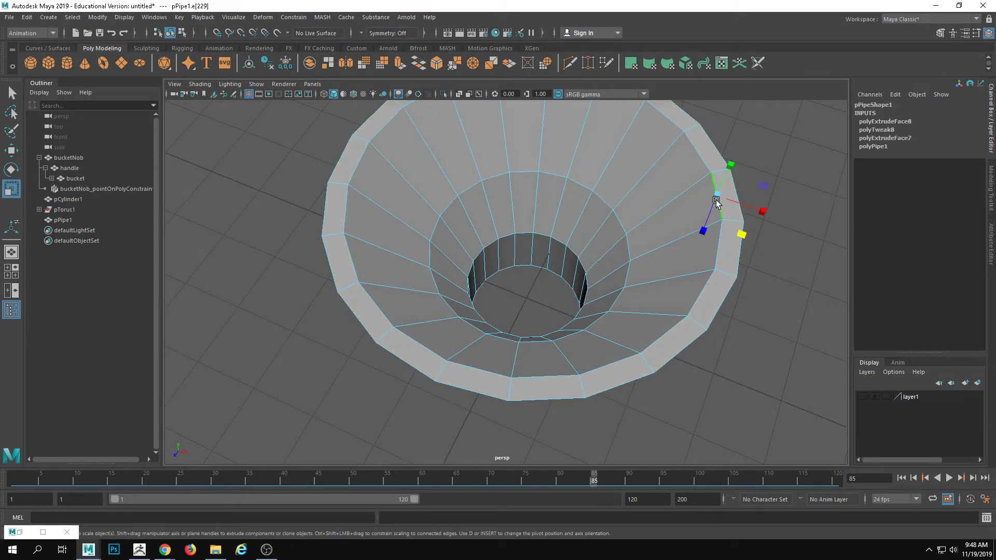
left_click_drag(720, 234, 714, 195, "alt")
double_click(714, 223)
left_click_drag(548, 220, 549, 221)
middle_click_drag(549, 222, 550, 222)
left_click_drag(574, 216, 549, 124, "alt")
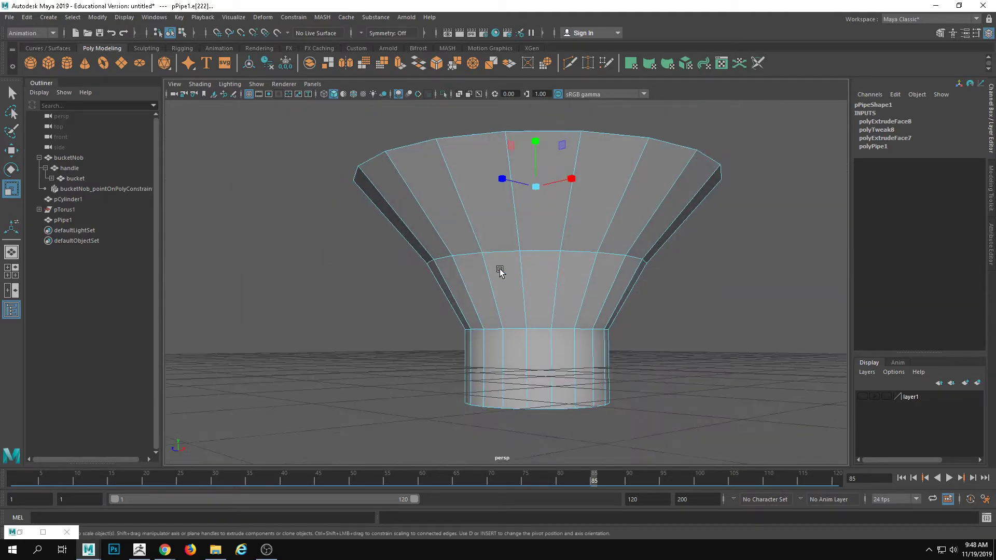
- Scale the funnel's middle edge loop so the flare becomes a straight cone, and return to object mode with nothing selected
left_click_drag(529, 249, 509, 265, "alt")
right_click_drag(509, 264, 542, 234)
left_click_drag(521, 288, 502, 234, "alt")
key("F10")
left_click(462, 180)
left_click_drag(461, 179, 476, 287, "alt")
left_click(526, 244)
left_click_drag(527, 244, 540, 260)
key("F8")
left_click(697, 280)
left_click_drag(697, 280, 763, 346, "alt")
right_click_drag(763, 346, 465, 251, "alt")
left_click_drag(464, 251, 637, 240, "alt")
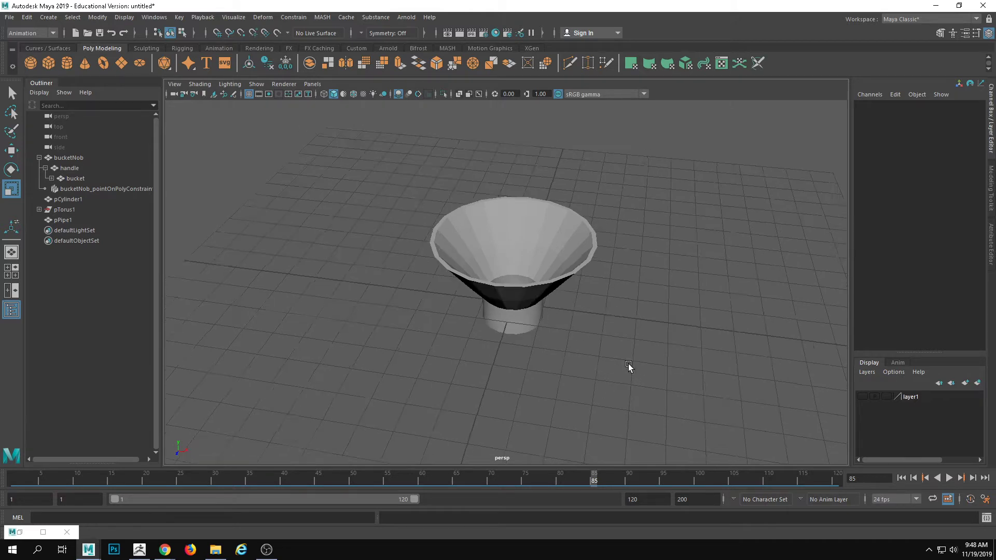
left_click_drag(630, 364, 629, 347, "alt")
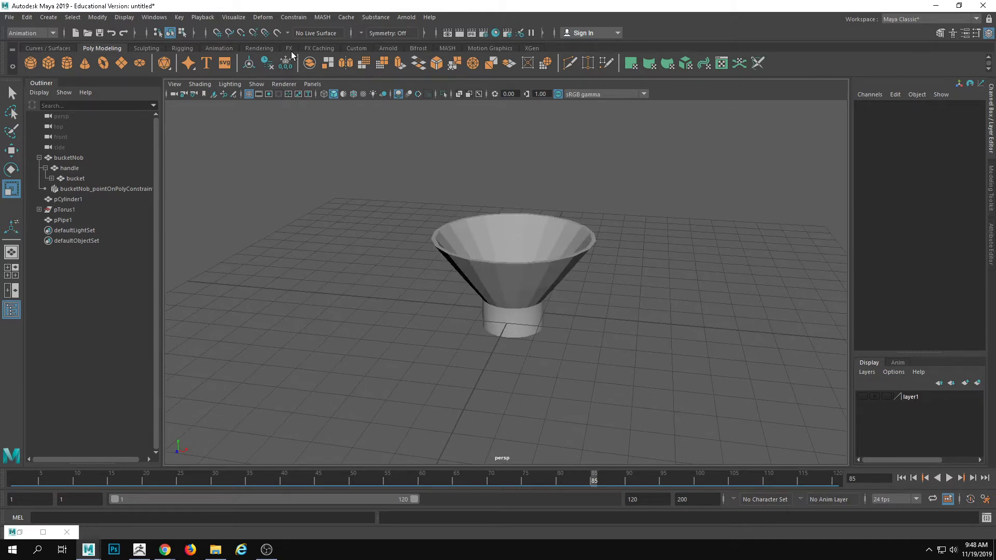
- In the top orthographic view, draw a CV curve starting well outside the funnel and spiralling inward to its centre
left_click(48, 17)
mouse_move(104, 95)
left_click(207, 104)
left_click_drag(371, 207, 371, 256, "alt")
left_click(313, 83)
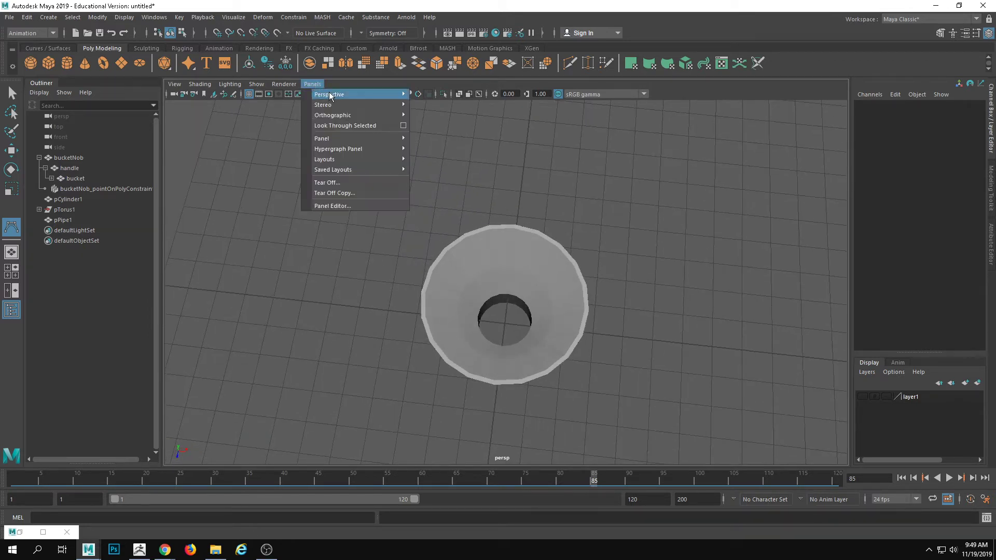
mouse_move(361, 115)
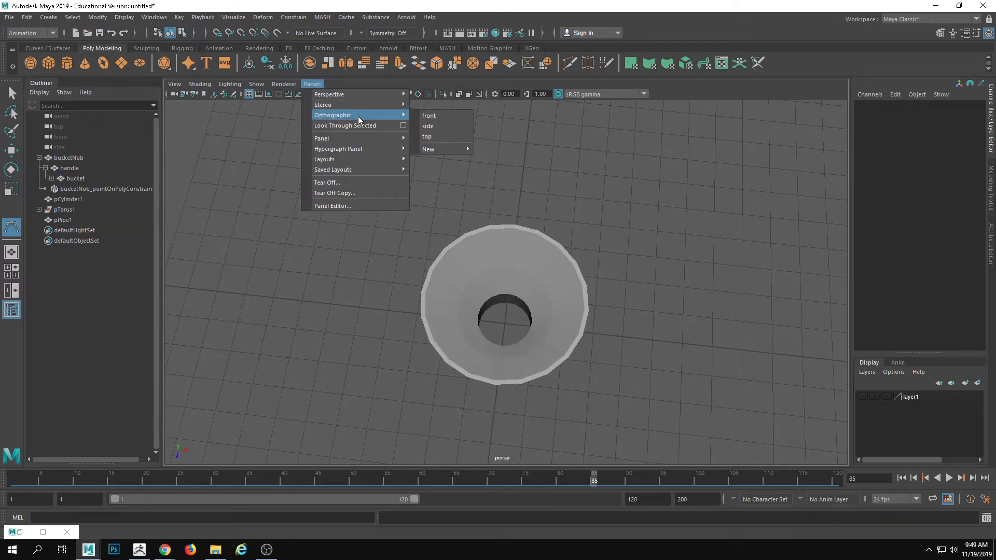
left_click(441, 136)
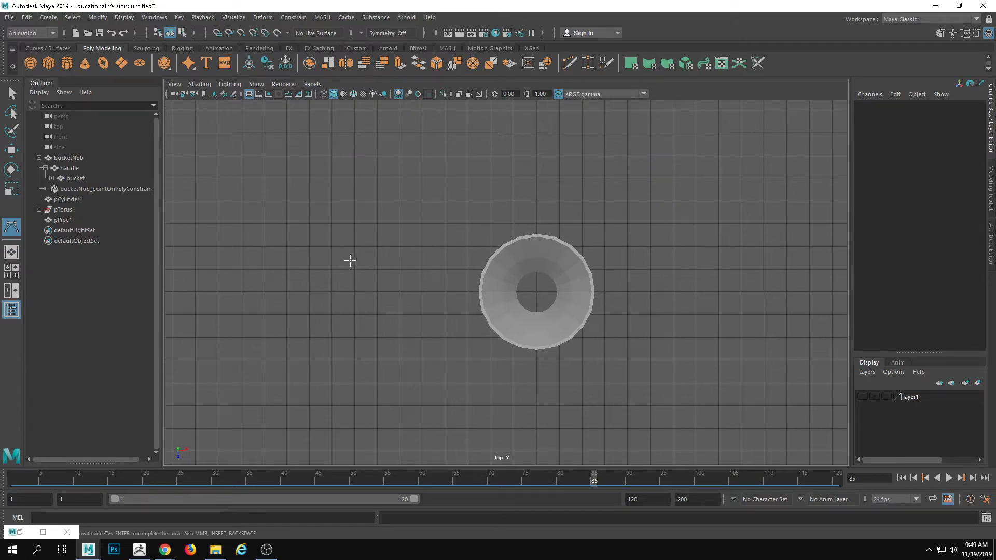
left_click(379, 246)
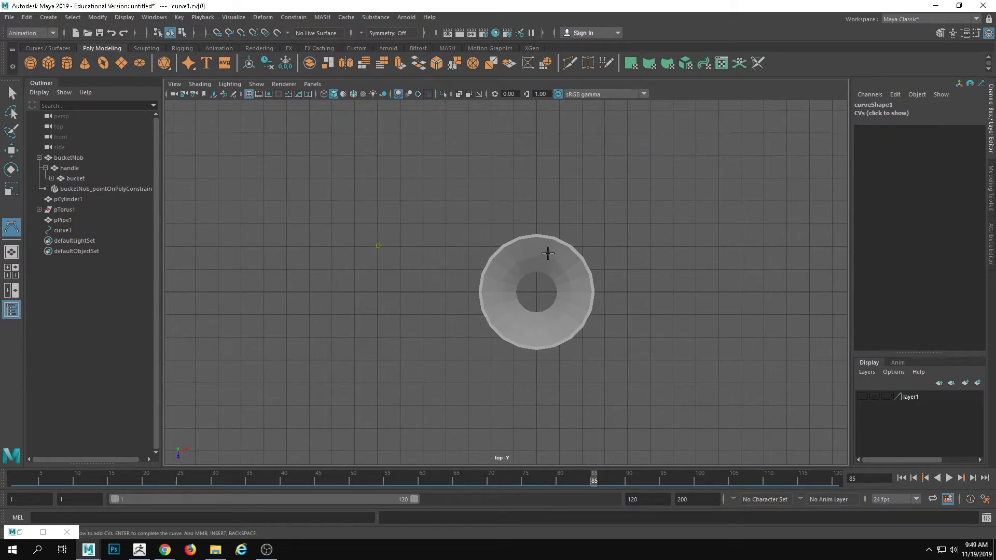
left_click(582, 272)
left_click(588, 307)
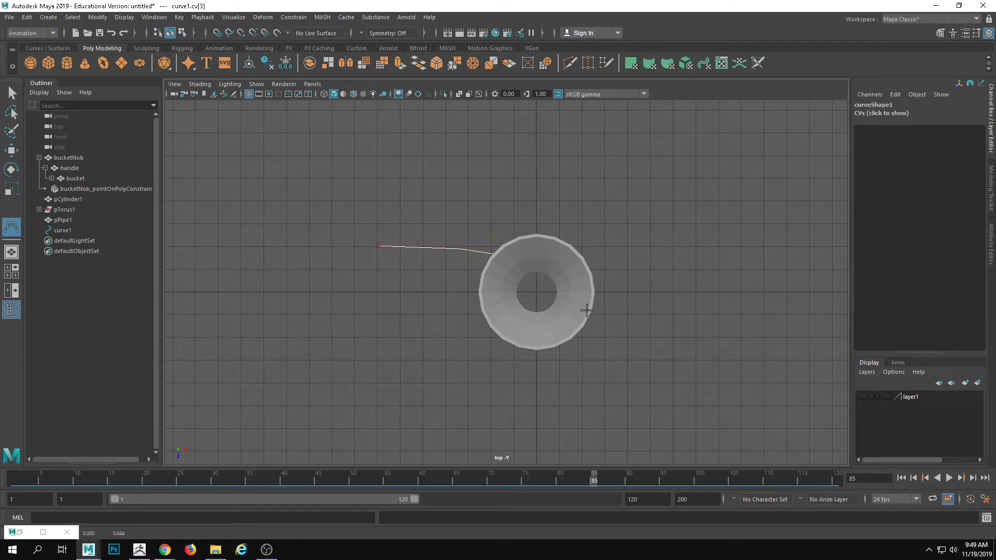
left_click(540, 344)
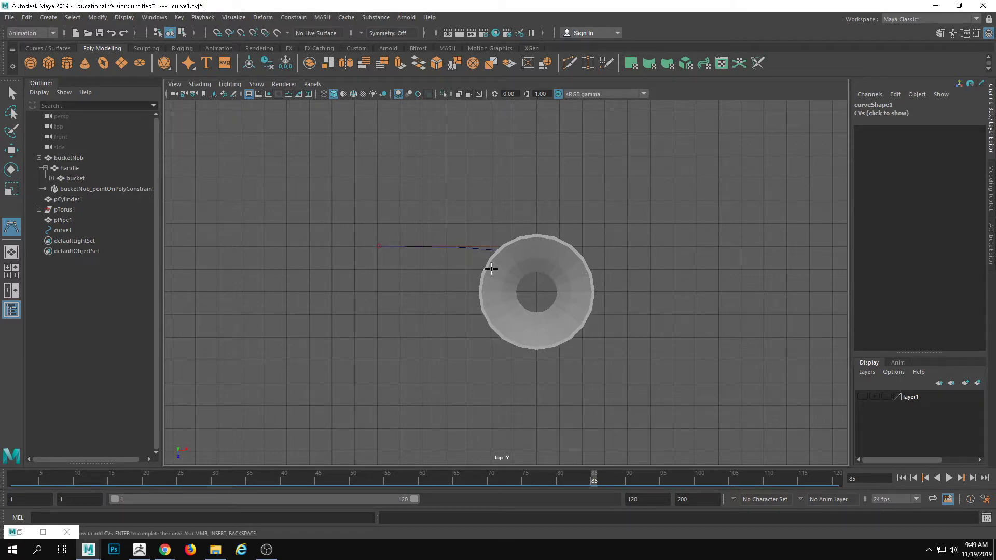
left_click(545, 318)
left_click(537, 265)
left_click(554, 275)
left_click(561, 290)
left_click(545, 302)
key("Return")
- Return to the perspective view and raise the spiral curve to about Translate Y 2.712 near the funnel's rim
key("w")
left_click(312, 84)
left_click(446, 94)
left_click_drag(544, 268, 541, 238, "alt")
left_click_drag(510, 307, 498, 233)
right_click_drag(498, 234, 540, 269, "alt")
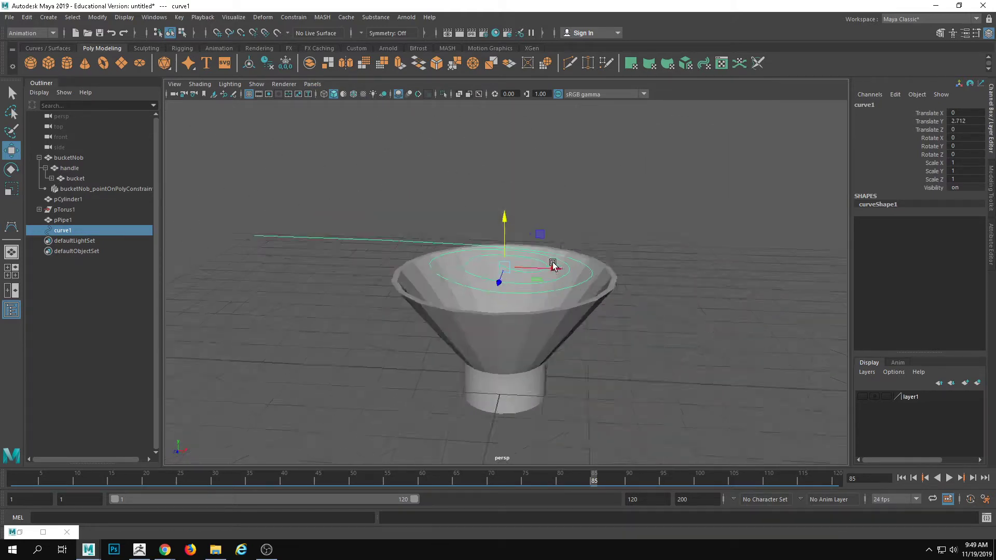
left_click_drag(540, 269, 467, 249, "alt")
- Switch the curve to control vertex editing and raise the vertex at its outer starting end
right_click_drag(415, 234, 338, 226)
middle_click_drag(566, 194, 600, 211, "alt")
right_click_drag(600, 212, 545, 208)
left_click_drag(185, 238, 412, 303)
scroll(412, 304, "up", 2)
left_click_drag(305, 194, 290, 120)
left_click_drag(344, 213, 422, 239, "alt")
- Select the curve's control vertices 1 to 17 and lower them progressively into the funnel, dropping the outer ones from the selection
left_click_drag(290, 195, 645, 415)
left_click_drag(633, 356, 595, 261, "alt")
key("ctrl+z")
key("ctrl+z")
left_click_drag(281, 190, 811, 489)
scroll(286, 191, "down", 2)
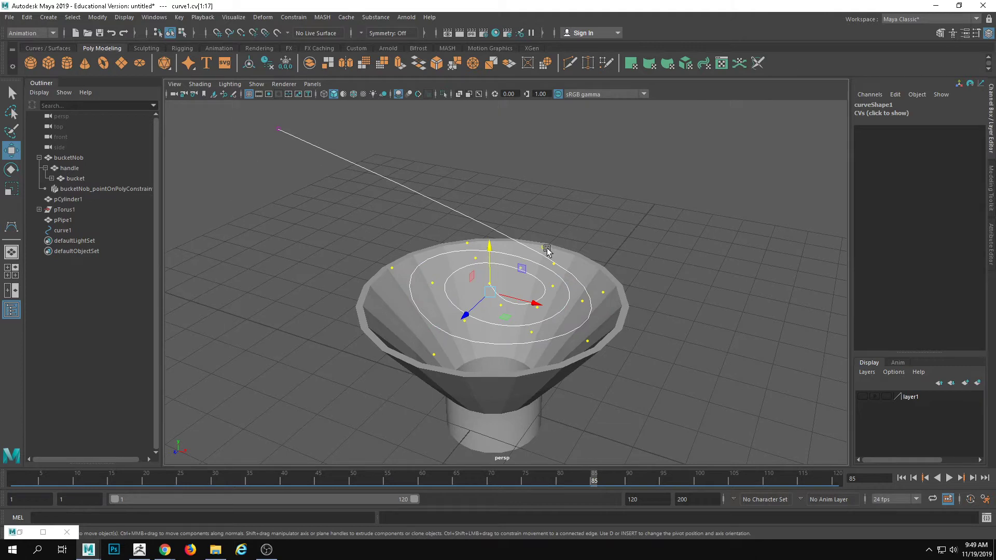
left_click_drag(482, 253, 594, 222)
left_click_drag(558, 270, 618, 240)
left_click_drag(547, 240, 409, 285)
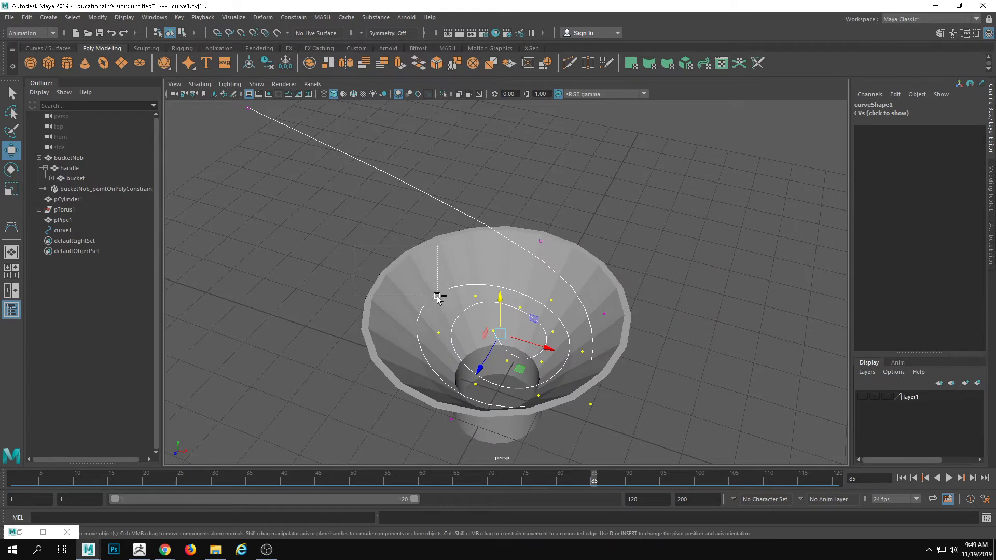
left_click_drag(500, 298, 500, 310)
left_click_drag(530, 349, 563, 318, "alt")
left_click_drag(532, 293, 566, 312, "ctrl")
left_click_drag(566, 311, 588, 337, "alt")
left_click_drag(524, 309, 523, 314)
key("ctrl+z")
key("ctrl+z")
left_click_drag(669, 404, 493, 386, "alt")
key("ctrl+z")
left_click_drag(501, 303, 533, 325, "alt")
left_click_drag(534, 324, 519, 348, "alt")
key("ctrl+z")
- Lower the spiral's innermost control vertices so the curve's end runs down through the funnel's neck
left_click(504, 337, "shift")
left_click_drag(526, 288, 535, 350)
right_click_drag(497, 284, 562, 323, "alt")
mouse_move(562, 323)
left_mouse_down("alt")
mouse_move(553, 298)
mouse_move(550, 309)
left_mouse_up("alt")
left_click(522, 283)
- Lower the inner loop's control vertices, including 9 and 10, so the spiral descends along the funnel's inner wall
left_click_drag(495, 235, 471, 246)
middle_click_drag(471, 247, 493, 257, "alt")
left_click_drag(478, 203, 486, 239)
middle_click_drag(433, 291, 511, 309, "alt")
left_click_drag(511, 309, 477, 285, "alt")
left_click_drag(467, 271, 497, 300)
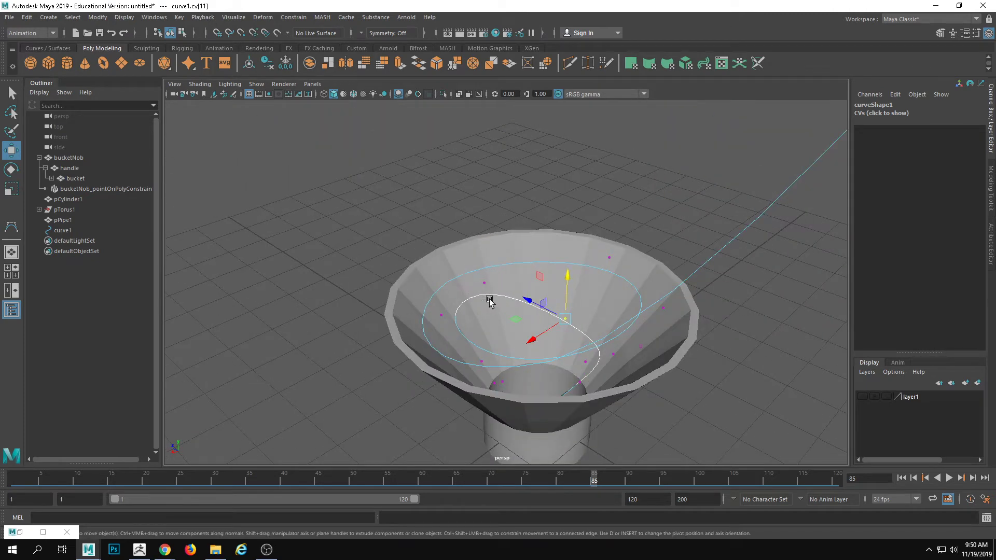
middle_click_drag(450, 252, 463, 269)
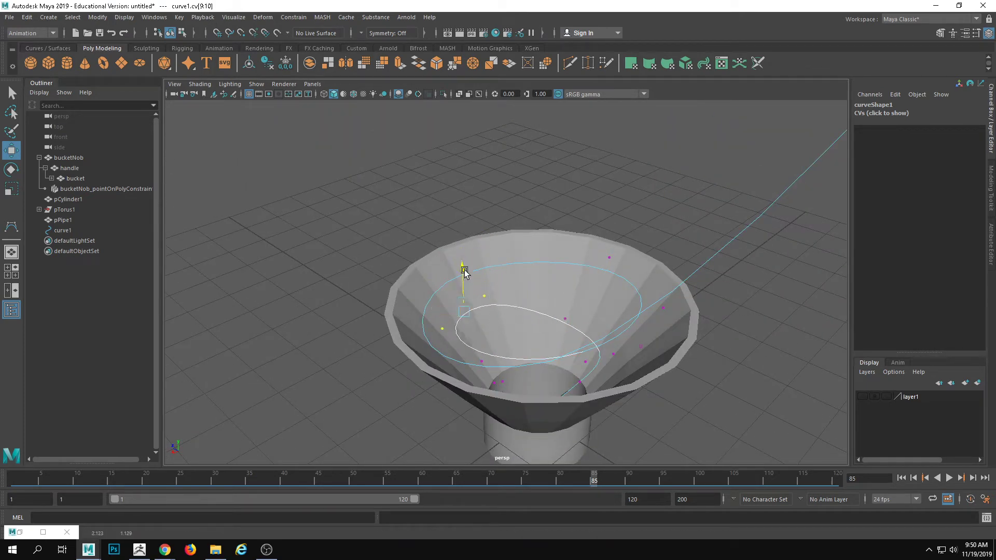
left_click_drag(465, 288, 662, 340, "alt")
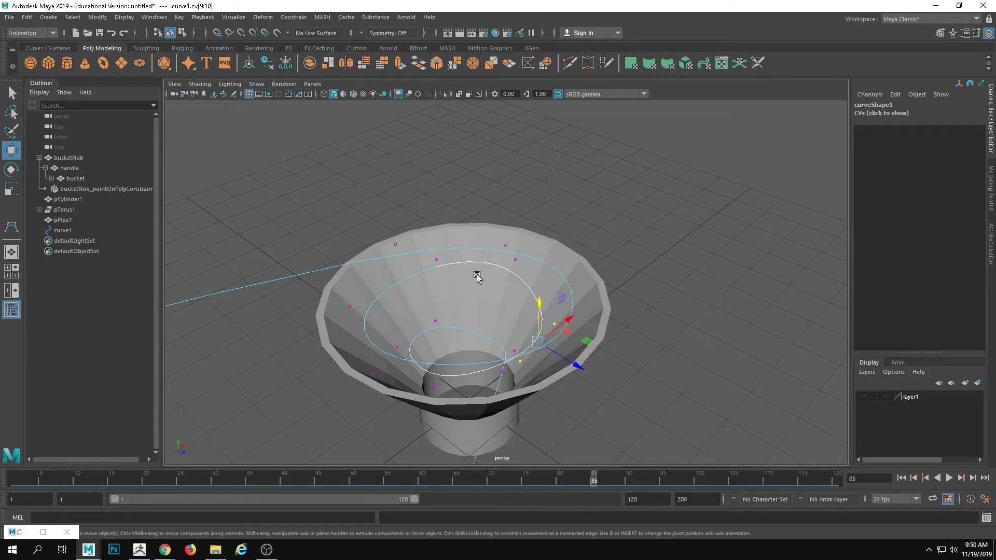
- Adjust the remaining control vertices along the spiral to smooth its descent through the funnel, and clear the selection
left_click_drag(473, 217, 509, 306, "alt")
left_click_drag(501, 255, 412, 305)
left_click_drag(452, 275, 727, 302)
scroll(728, 302, "down", 3)
left_click_drag(446, 248, 499, 265)
scroll(499, 266, "down", 3)
left_click(439, 414)
left_click_drag(534, 422, 548, 315, "alt")
left_click_drag(512, 179, 514, 154)
left_click_drag(560, 159, 467, 220, "alt")
left_click(228, 120)
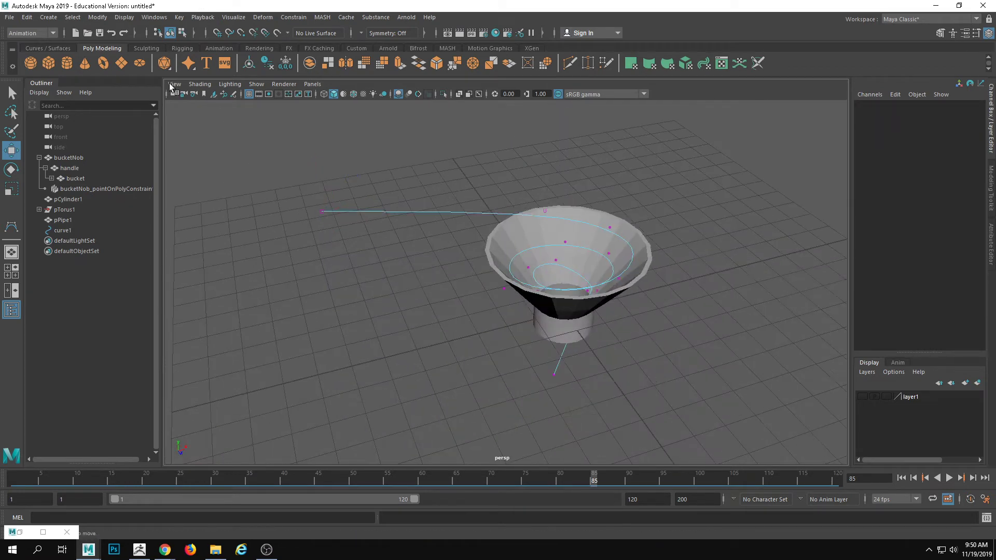
- Create a polygon cube, flatten it to about Scale Y 0.393 and move it beside the funnel to about X -4.504, Y 2.974
left_click(109, 66)
key("ctrl+z")
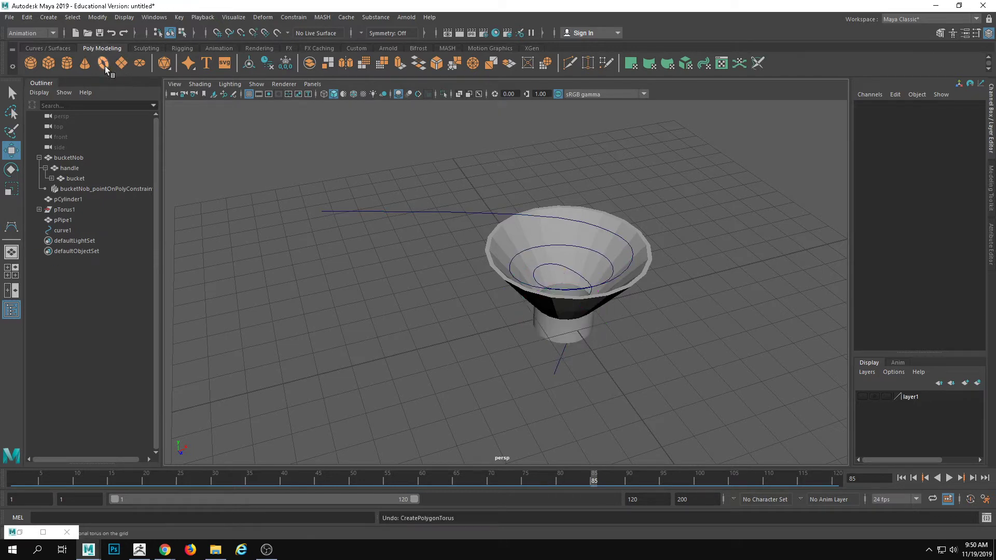
left_click(48, 63)
key("r")
left_click_drag(562, 275, 567, 304)
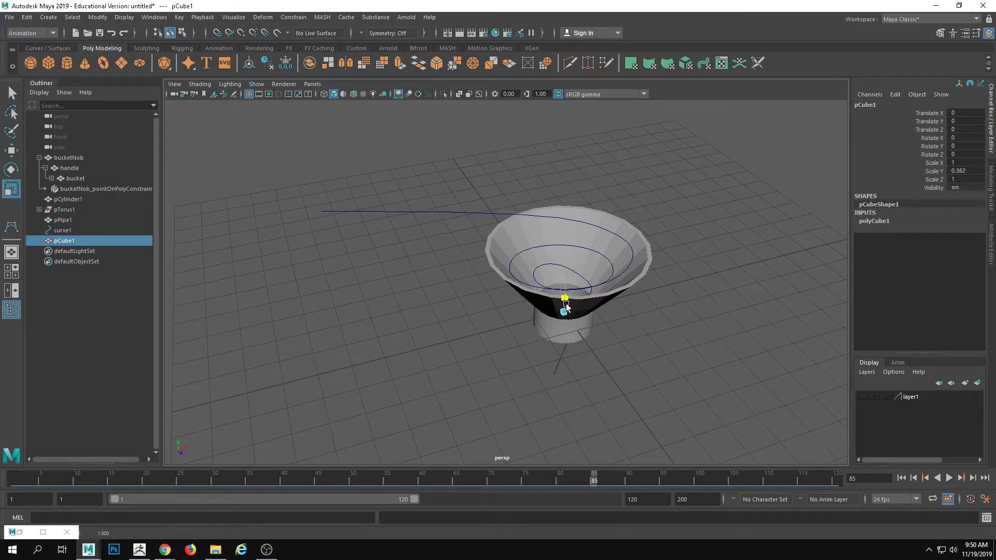
key("w")
left_click_drag(565, 269, 470, 256)
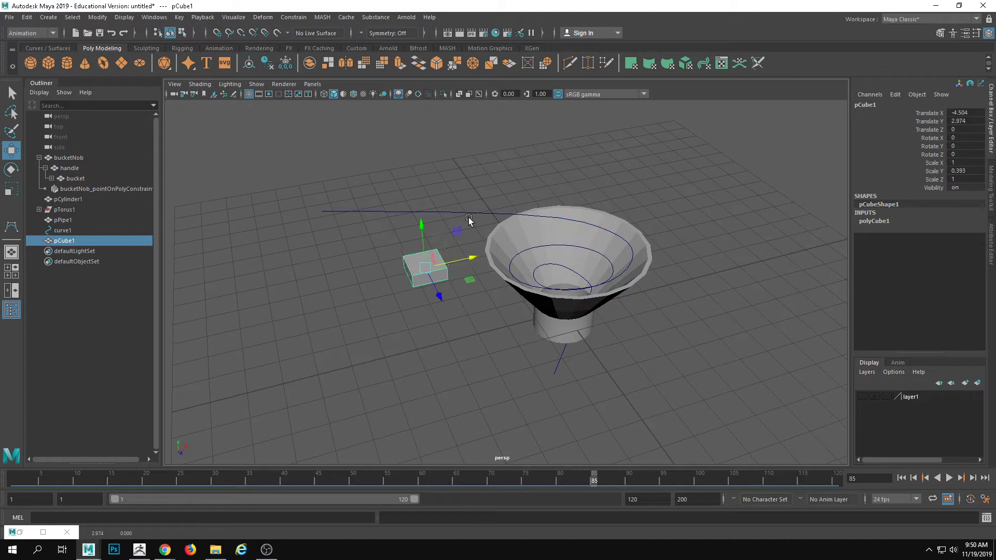
- Stretch the flat cube to about Scale X 6.19, then widen and tilt it into a ramp beneath the curve's outer section
left_click_drag(469, 220, 525, 256, "alt")
left_click_drag(507, 367, 693, 285)
key("r")
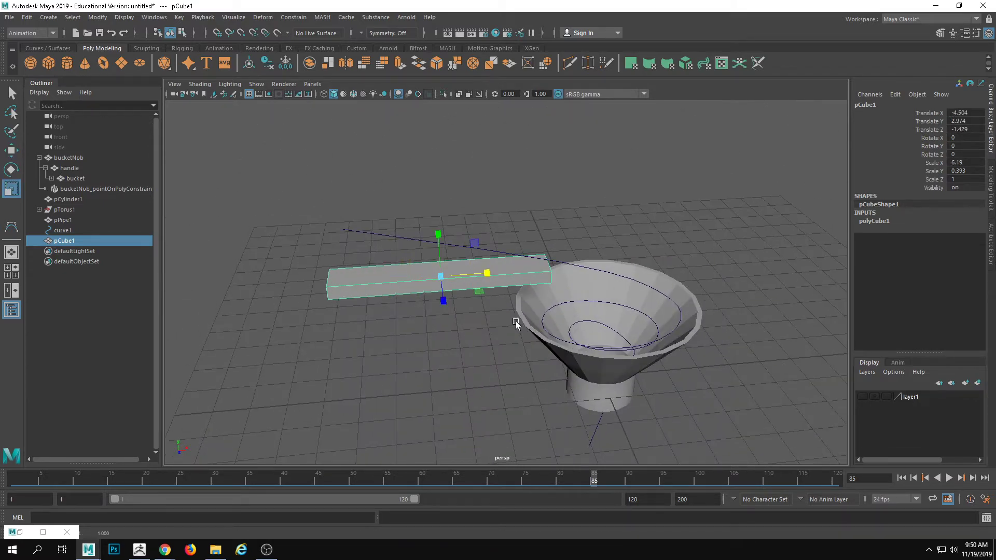
key("e")
left_click_drag(477, 250, 263, 246)
key("w")
key("r")
left_click(524, 267)
left_click_drag(524, 267, 394, 150, "alt")
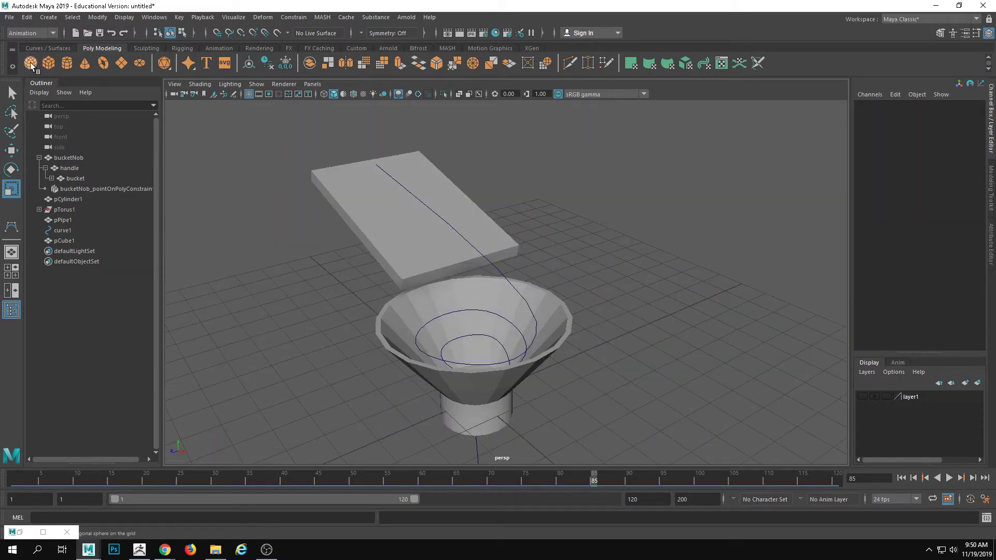
- Create a polygon sphere, move it to the ramp's upper end at about X -6.349, Y 5.664 and scale it uniformly to about 0.335
left_click(32, 67)
left_click_drag(233, 156, 314, 222, "alt")
key("w")
left_click_drag(575, 366, 513, 323, "alt")
left_click_drag(567, 367, 325, 139)
key("r")
left_click_drag(333, 189, 400, 206)
middle_click_drag(402, 208, 428, 294, "alt")
right_click_drag(427, 293, 490, 285, "alt")
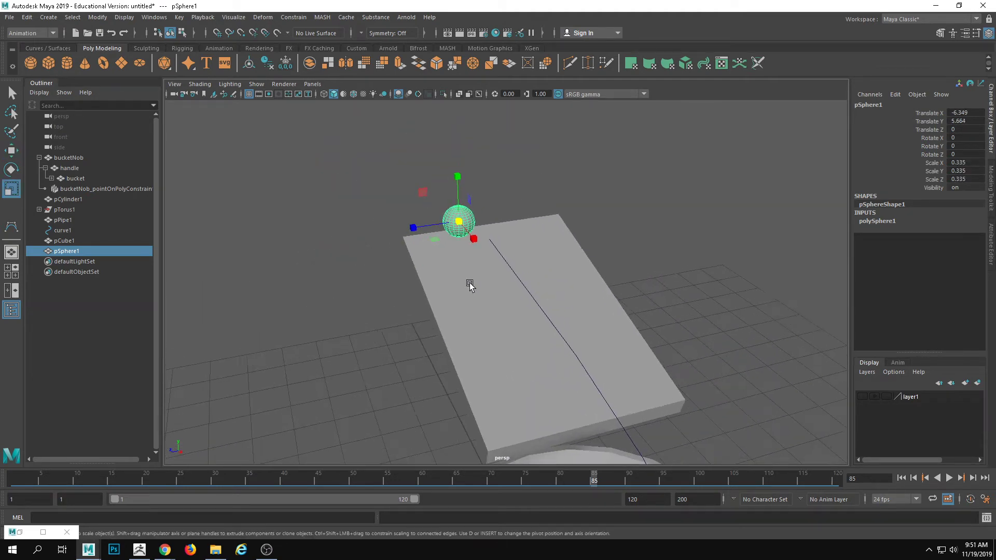
- Move the sphere onto the start of the curve at the ramp's upper end
key("w")
scroll(452, 234, "up", 3)
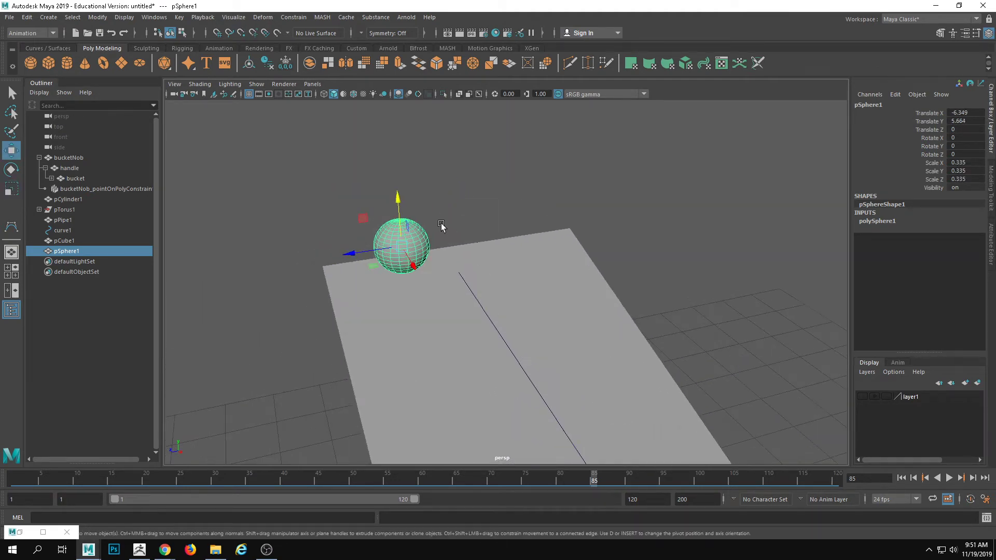
right_click_drag(406, 331, 493, 281, "alt")
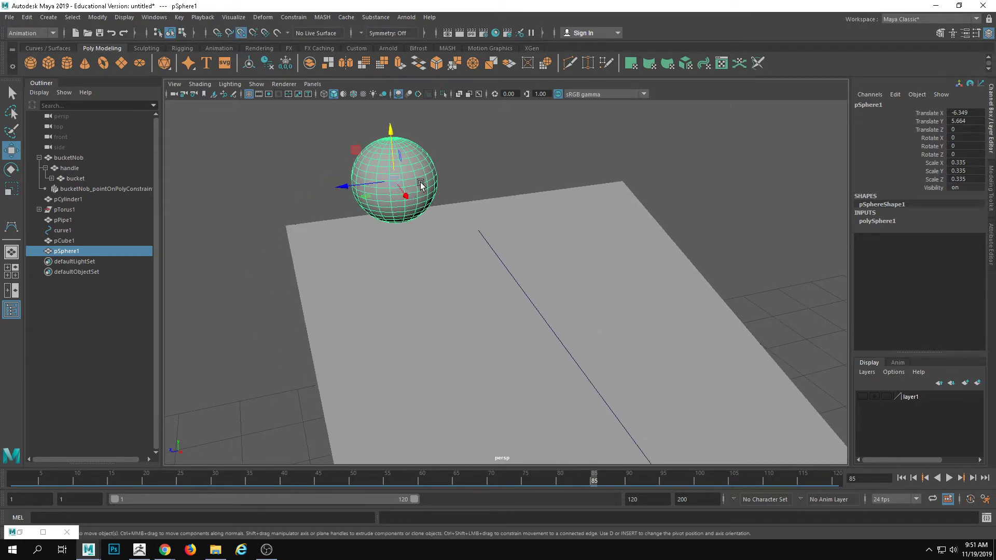
left_click_drag(395, 179, 505, 223)
left_click_drag(573, 208, 533, 242)
left_click_drag(477, 256, 597, 267)
left_click_drag(544, 200, 409, 261)
left_click_drag(463, 211, 702, 309)
middle_click_drag(702, 309, 492, 232, "alt")
- Attach the sphere to the spiral curve as its motion path
left_click(498, 198, "shift")
left_click_drag(653, 309, 401, 190, "alt")
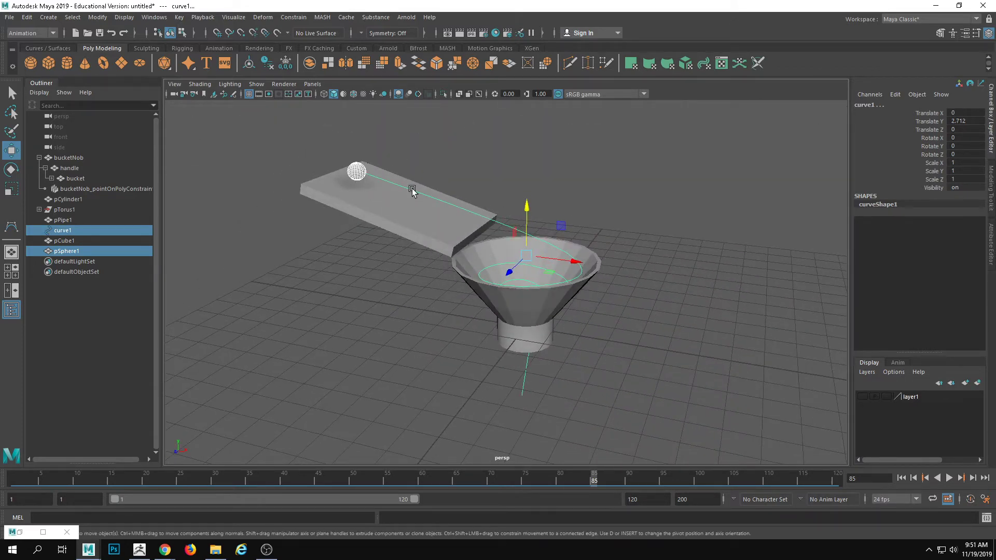
left_click(298, 19)
mouse_move(334, 113)
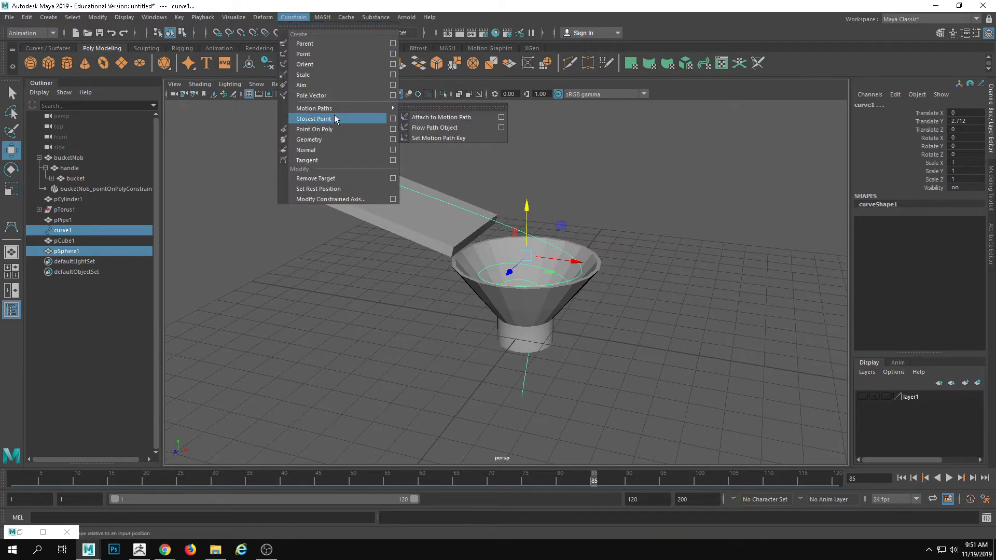
left_click(454, 122)
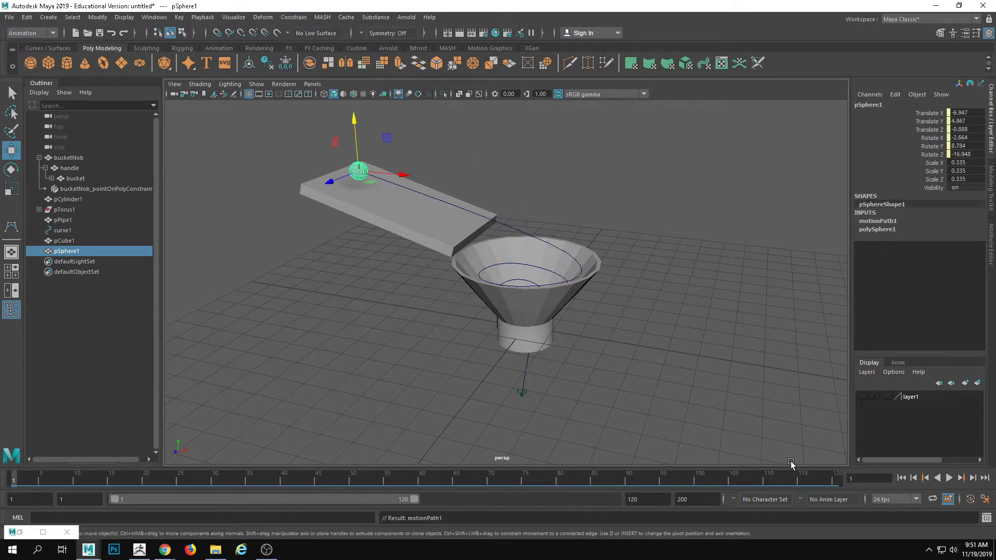
- Play the animation and examine the ball's travel down the ramp and through the funnel from several angles
left_click(950, 478)
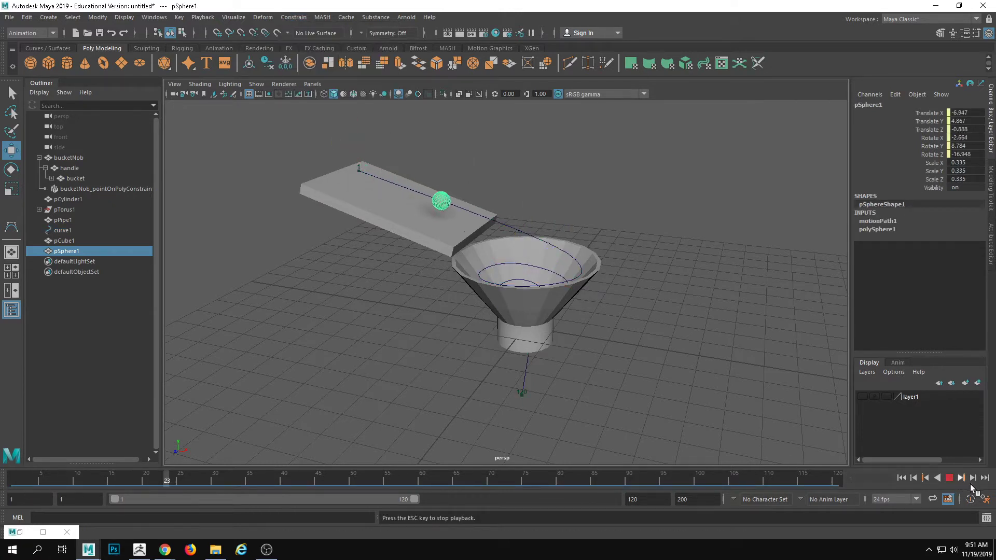
left_click_drag(676, 315, 708, 337, "alt")
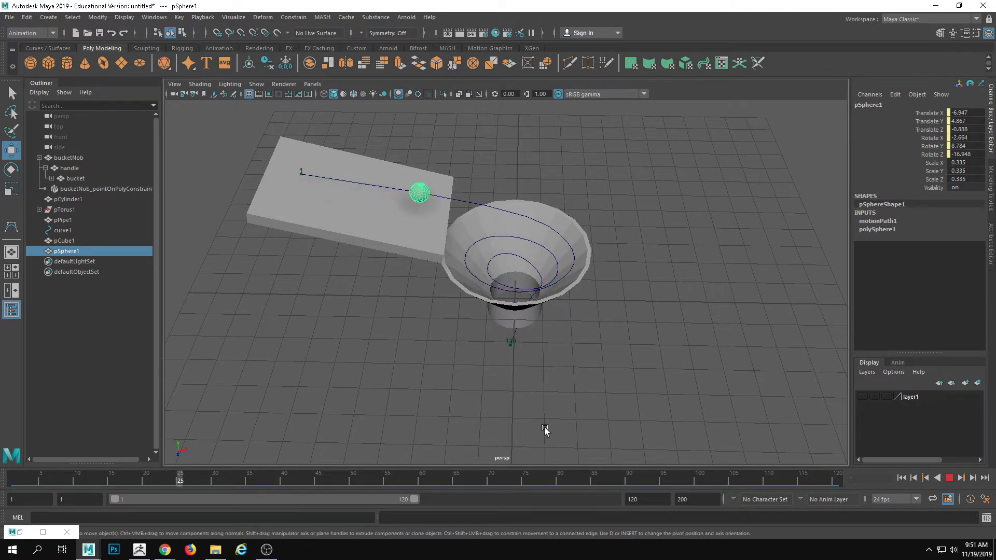
left_click_drag(710, 258, 717, 307, "alt")
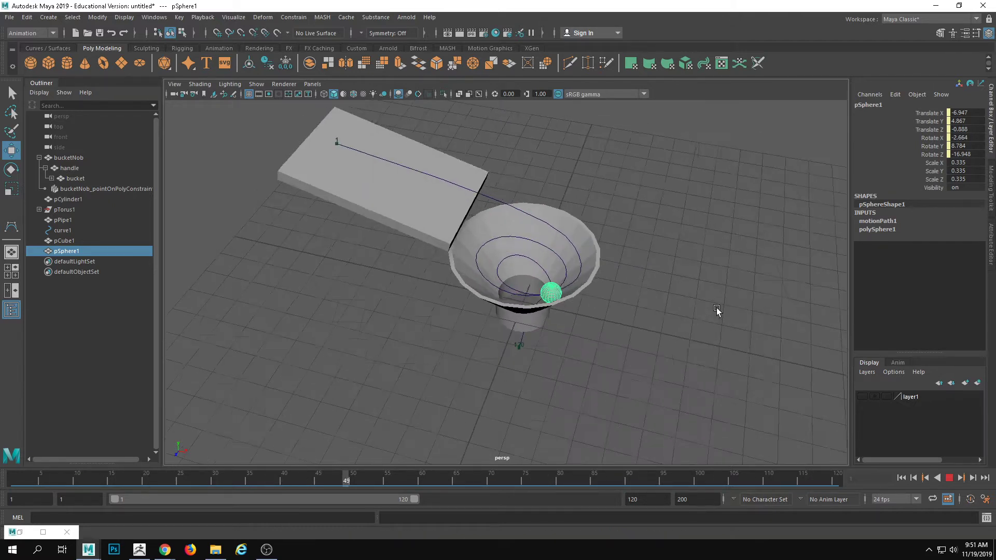
left_click(948, 477)
- Try to even out the spiral by switching to the Modeling menu set and rebuilding the curve
left_click_drag(744, 378, 556, 286, "alt")
left_click(556, 253)
right_click_drag(597, 236, 594, 233)
left_click(603, 263)
left_click_drag(646, 327, 771, 309, "alt")
left_click(465, 180)
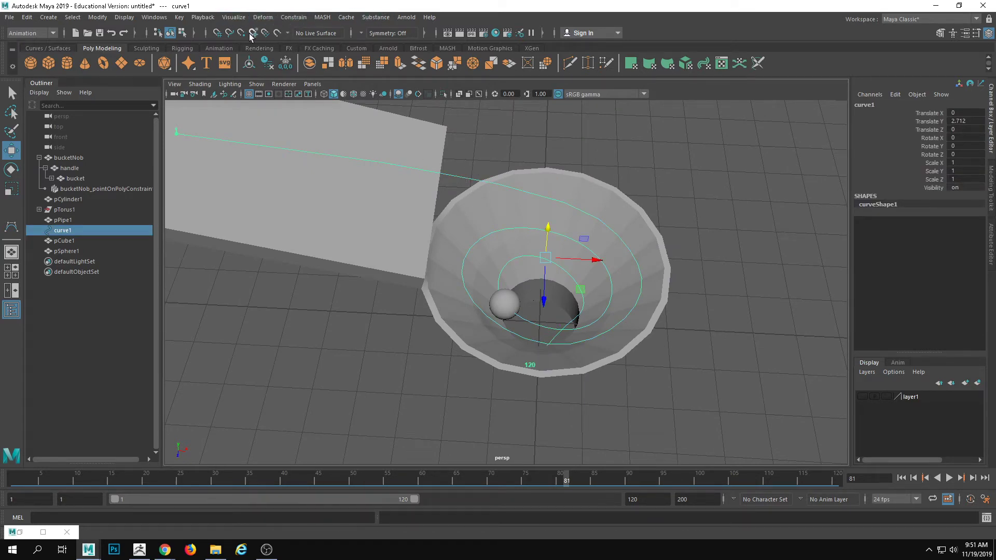
left_click(33, 33)
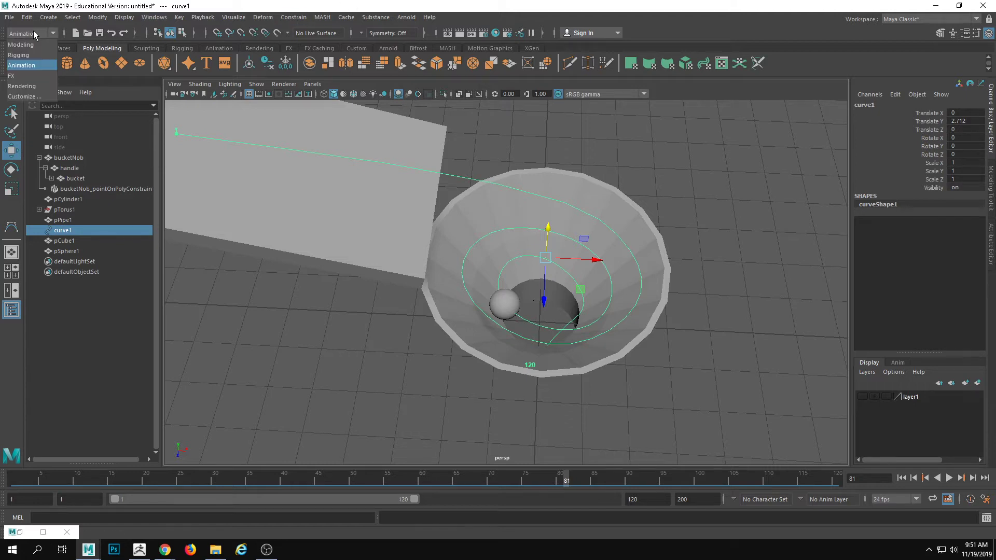
left_click(32, 45)
left_click(320, 17)
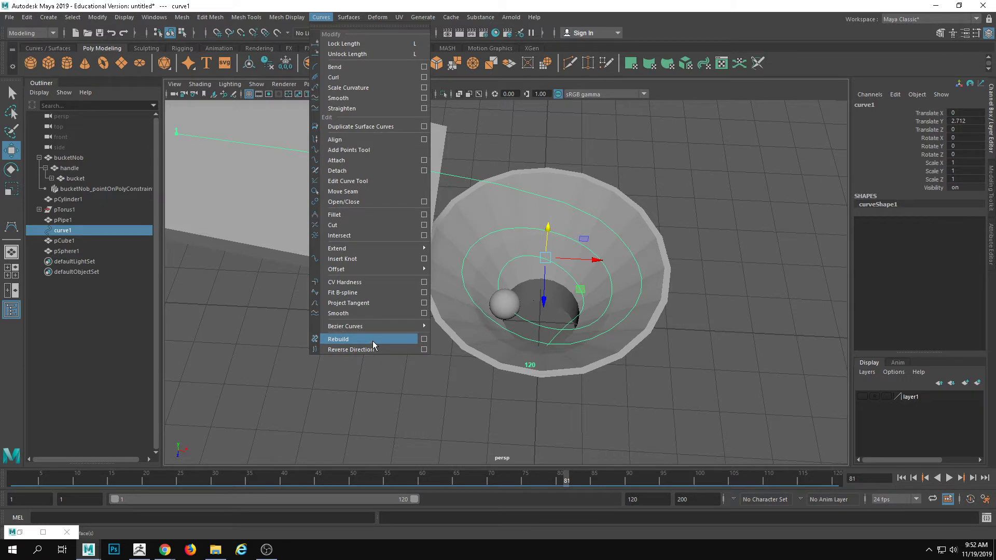
left_click(417, 338)
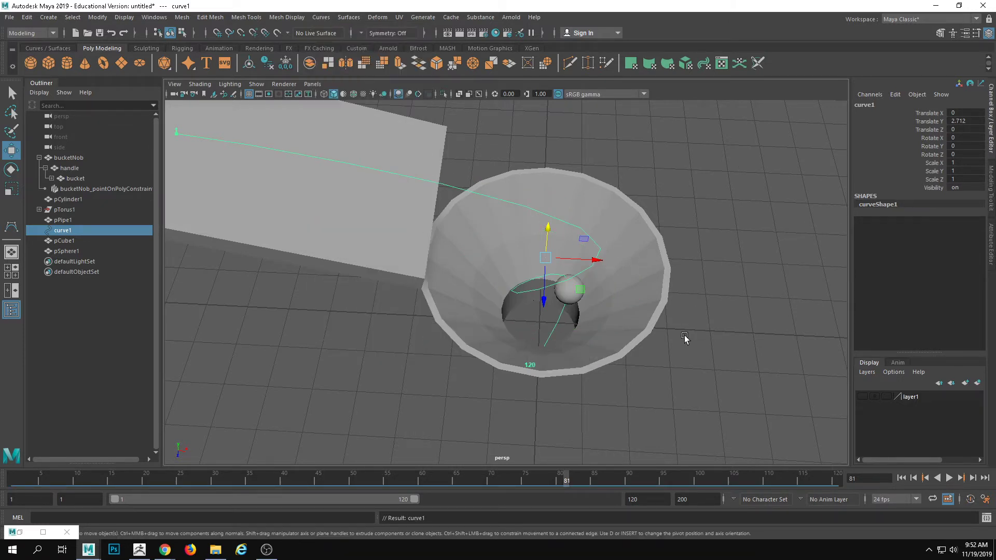
- Preview the ball's motion along the rebuilt curve and undo the rebuild
left_click_drag(690, 348, 727, 375, "alt")
scroll(727, 375, "down", 4)
left_click_drag(32, 481, 4, 469)
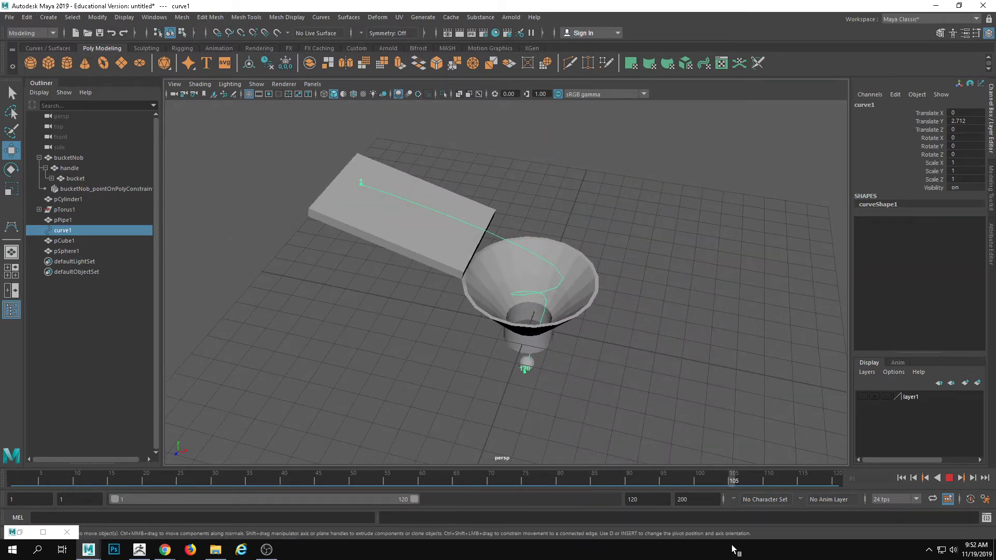
key("ctrl+z")
key("ctrl+z")
key("ctrl+z")
- Open the Graph Editor for the sphere and give its last motion path key at frame 120 a linear tangent
left_click_drag(618, 360, 584, 365, "alt")
left_click(645, 190)
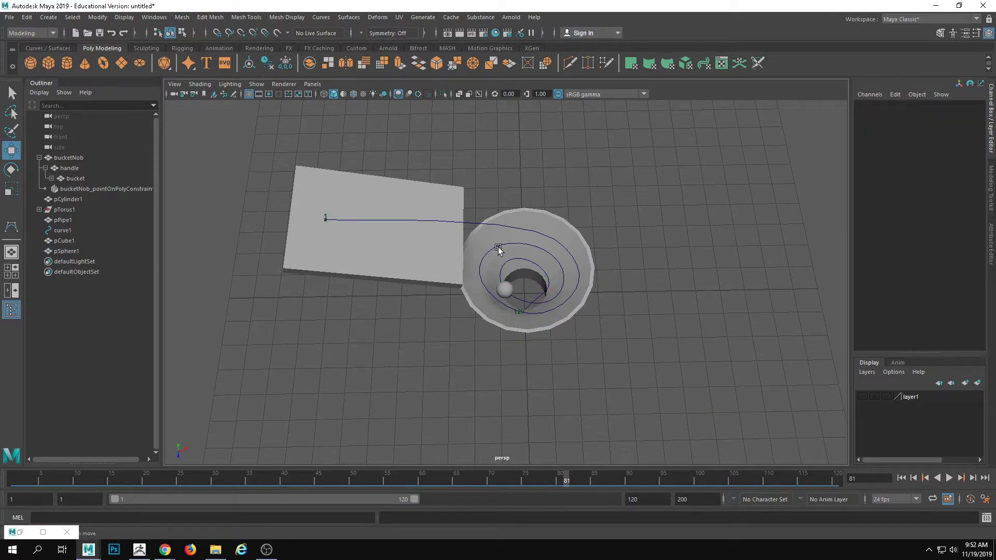
left_click(482, 223)
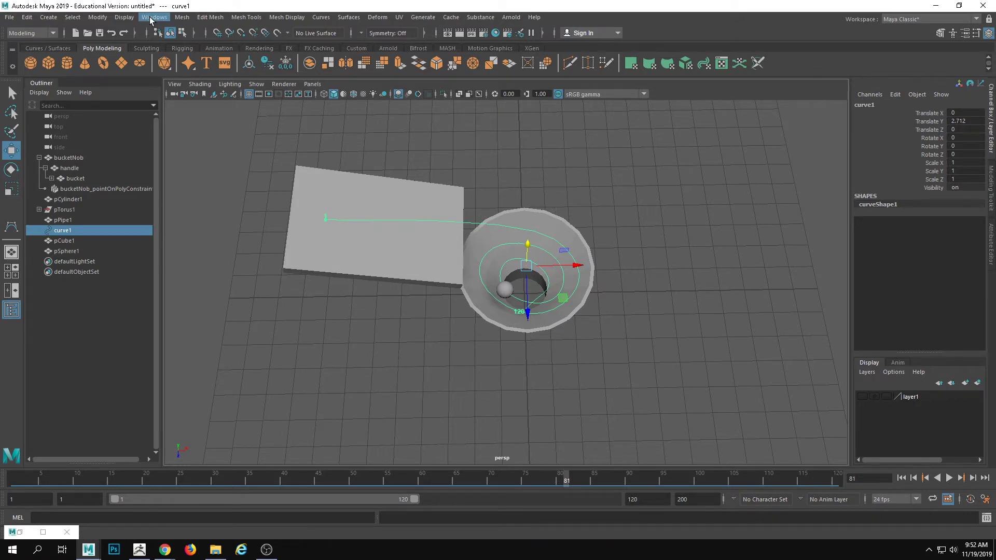
left_click(97, 17)
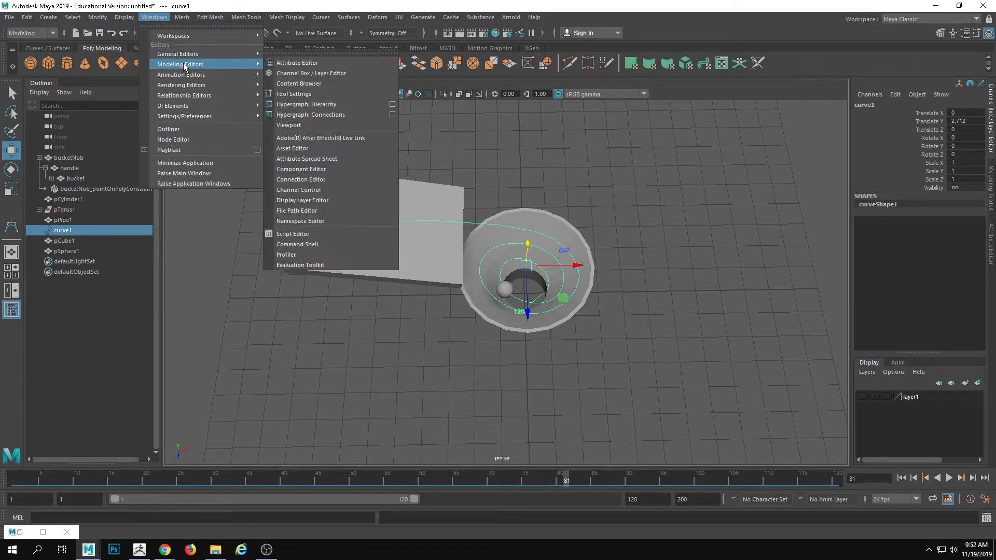
mouse_move(199, 78)
left_click(282, 84)
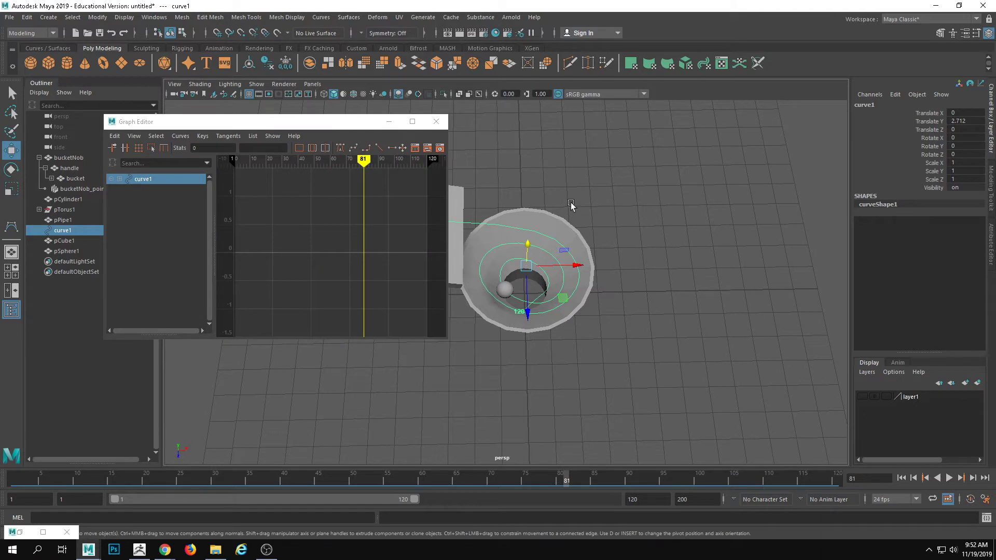
left_click(505, 288)
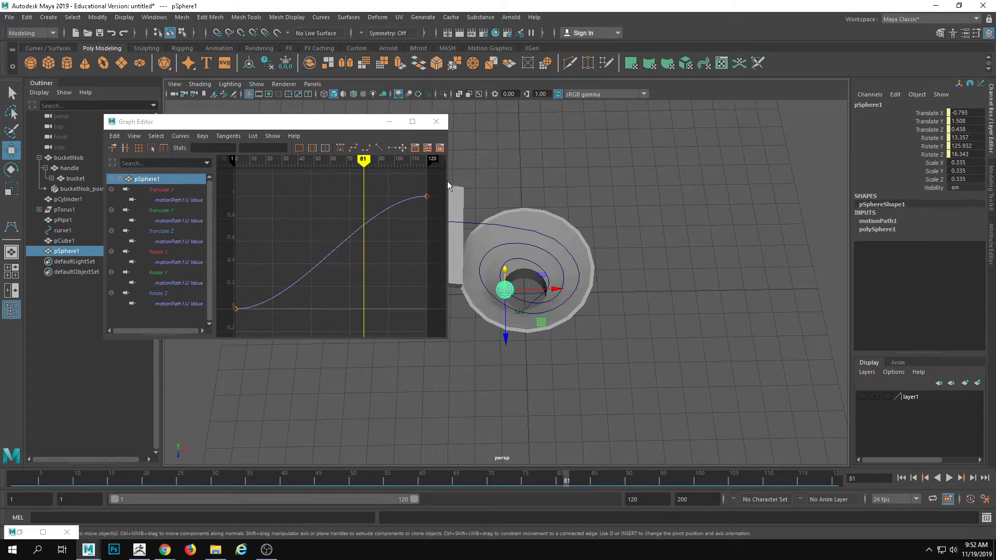
left_click_drag(446, 189, 420, 204)
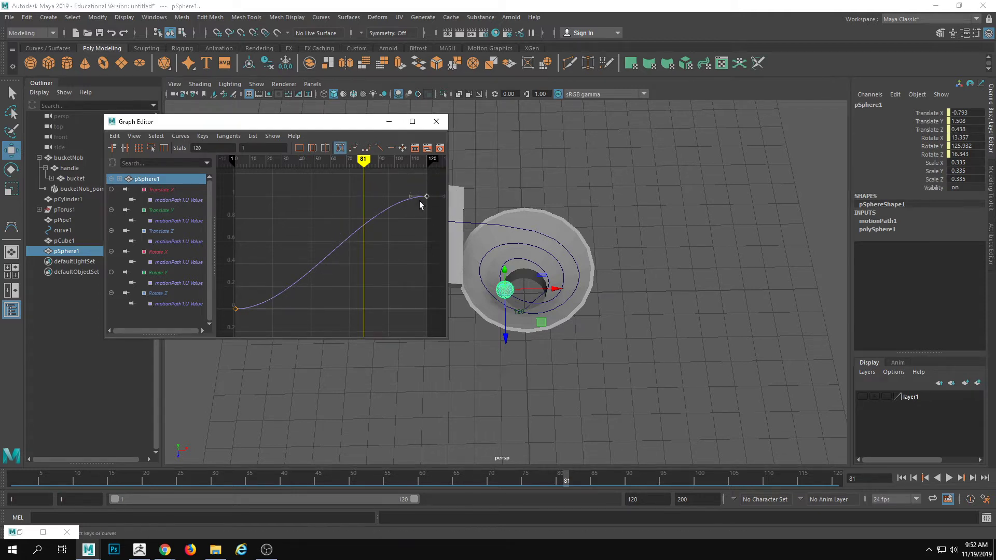
left_click(379, 149)
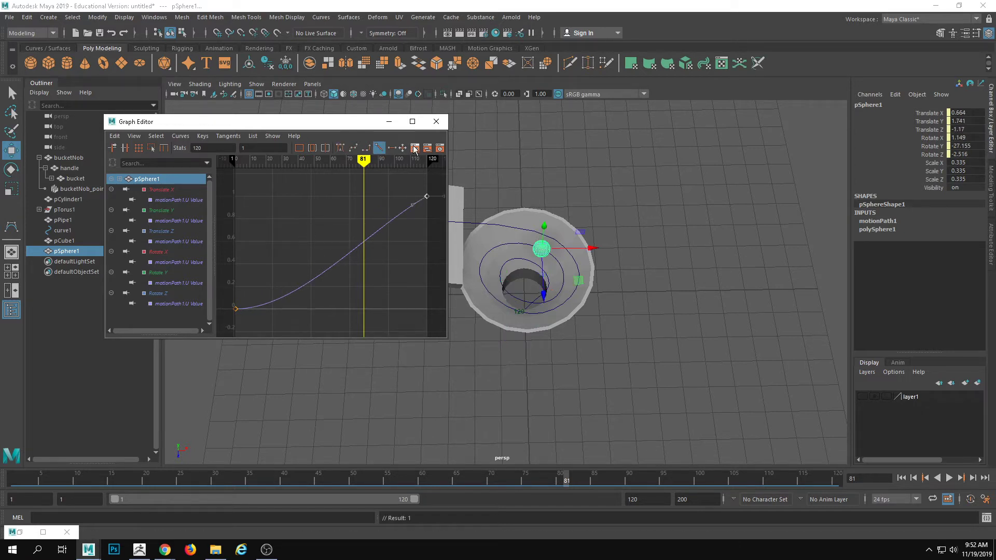
- Play the animation from frame 1 to check the ball's exit speed, close the Graph Editor and stop playback
left_click_drag(347, 130, 864, 66)
left_click_drag(345, 475, 12, 475)
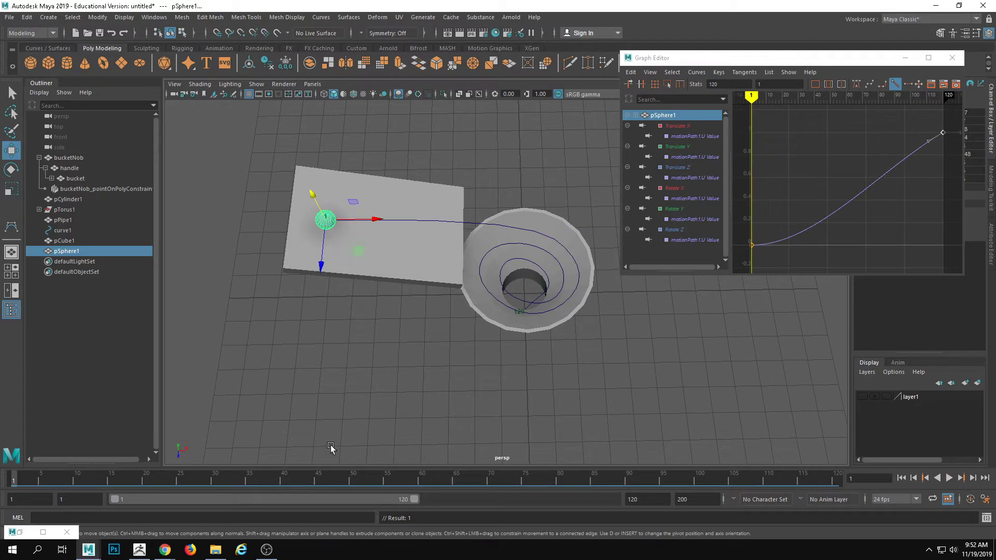
left_click(948, 477)
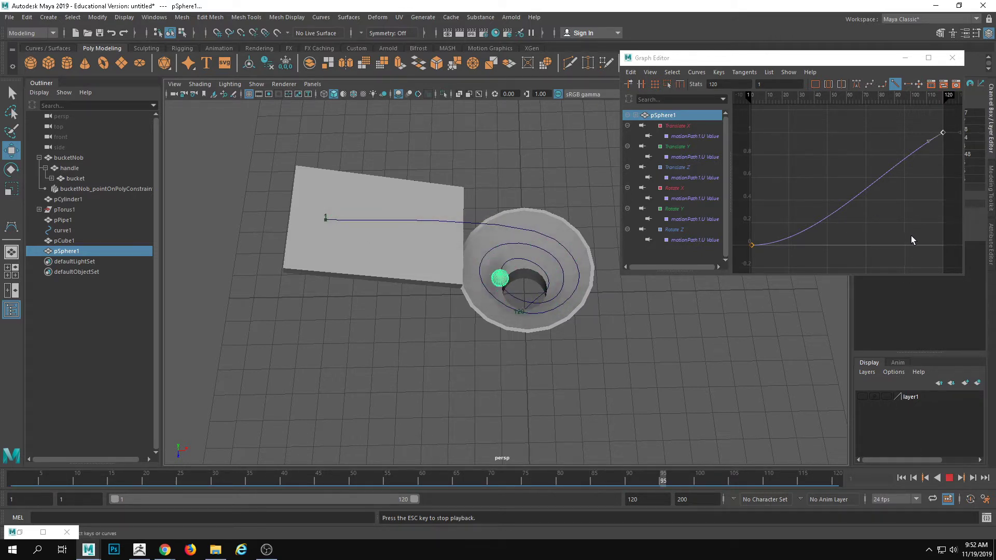
left_click(952, 60)
left_click(740, 375)
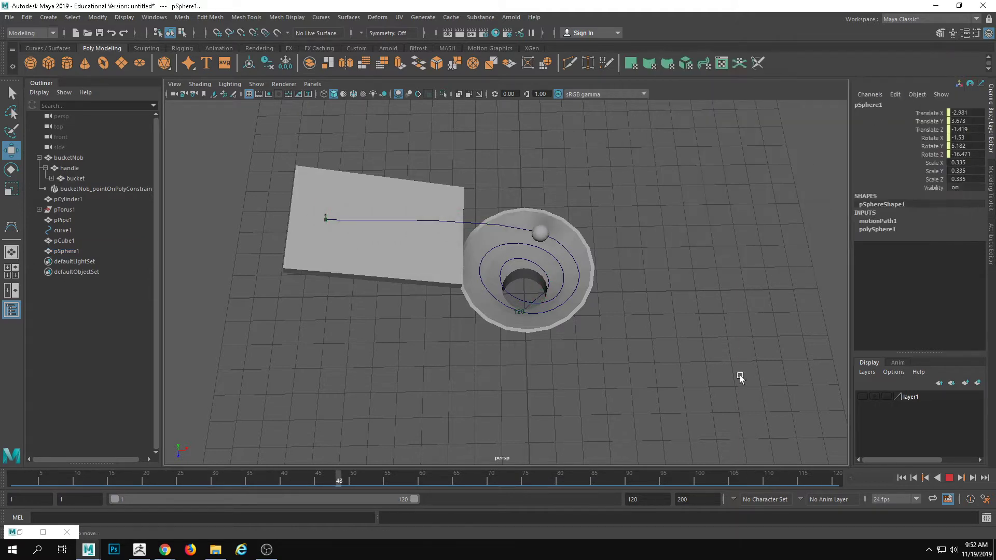
left_click(949, 478)
- Show layer1 to view the bucket model together with the funnel and ramp, and hide the layer again
right_click_drag(570, 405, 269, 384, "alt")
left_click_drag(259, 384, 621, 387, "alt")
left_click(862, 398)
mouse_move(627, 295)
left_mouse_down("alt")
mouse_move(627, 340)
mouse_move(627, 306)
left_mouse_up("alt")
right_click_drag(627, 306, 791, 358, "alt")
left_click_drag(791, 359, 809, 404, "alt")
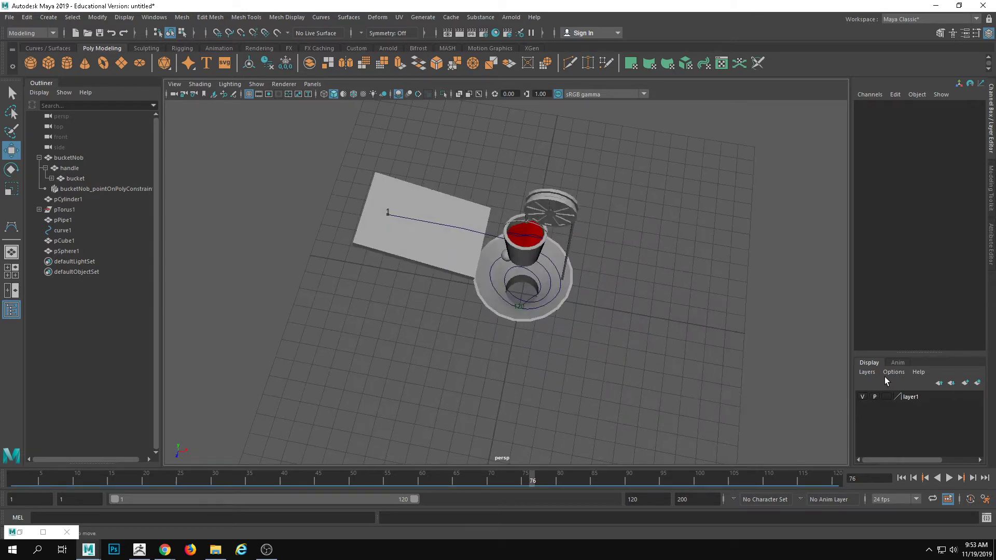
left_click(866, 397)
left_click(863, 397)
- Add the funnel, curve, ramp and sphere to a new display layer, hide that layer and clear the selection
left_click_drag(705, 400, 687, 381, "alt")
left_click_drag(719, 406, 107, 73)
left_click_drag(402, 260, 441, 233, "alt")
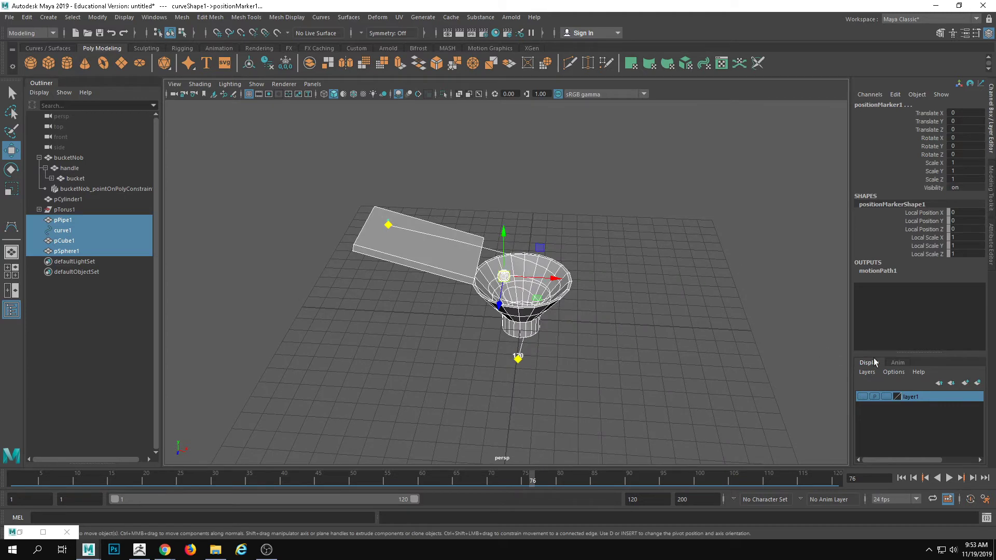
left_click(978, 384)
left_click(862, 396)
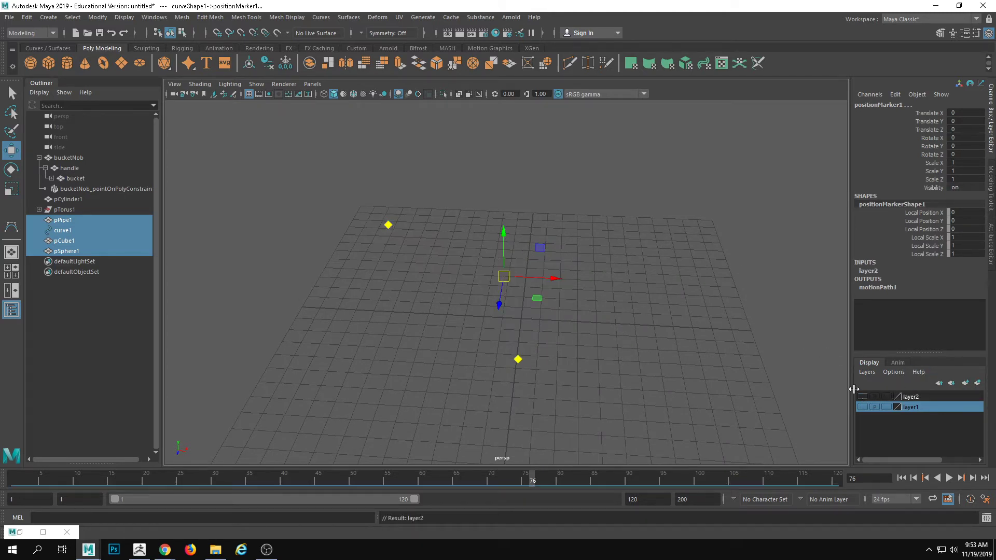
left_click(553, 301)
- Create a NURBS circle at the origin and display its control vertices for editing
left_click_drag(553, 301, 542, 279, "alt")
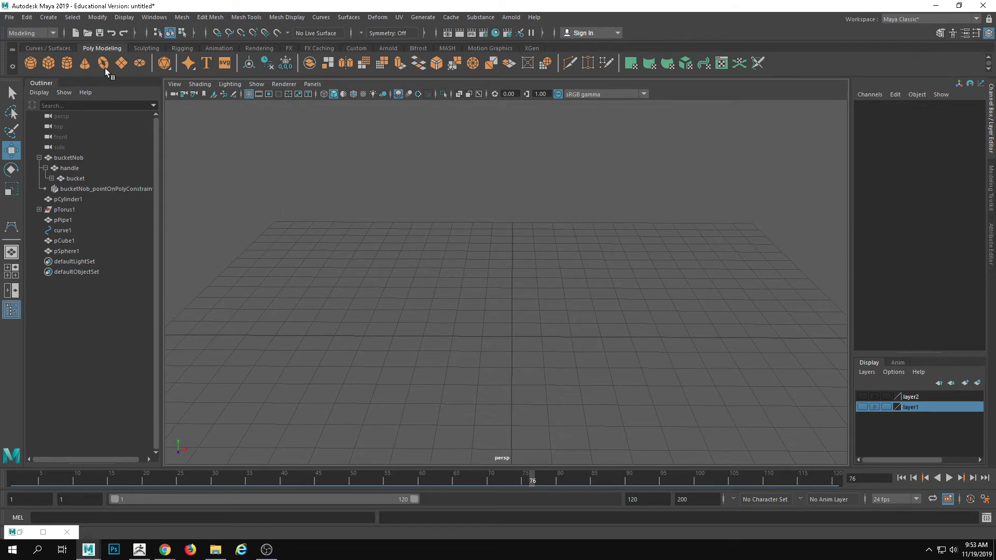
left_click(39, 17)
mouse_move(73, 54)
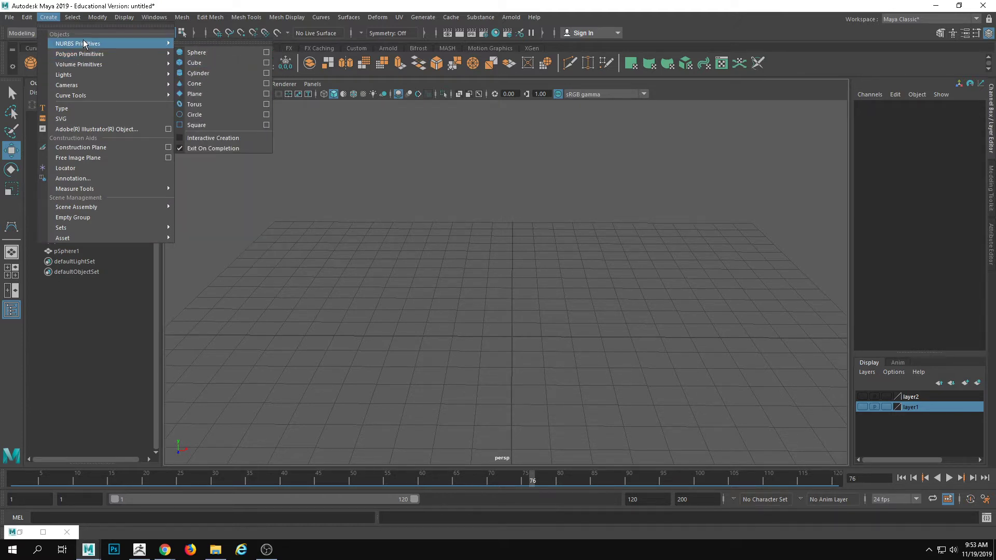
left_click(200, 115)
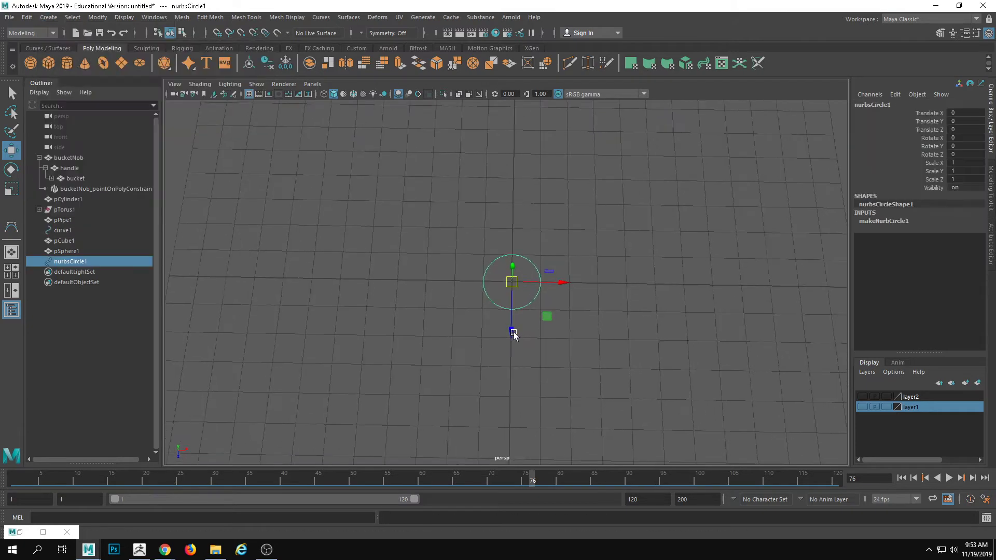
right_click_drag(680, 311, 523, 301)
mouse_move(522, 301)
left_mouse_down("alt")
mouse_move(534, 302)
mouse_move(523, 296)
left_mouse_up("alt")
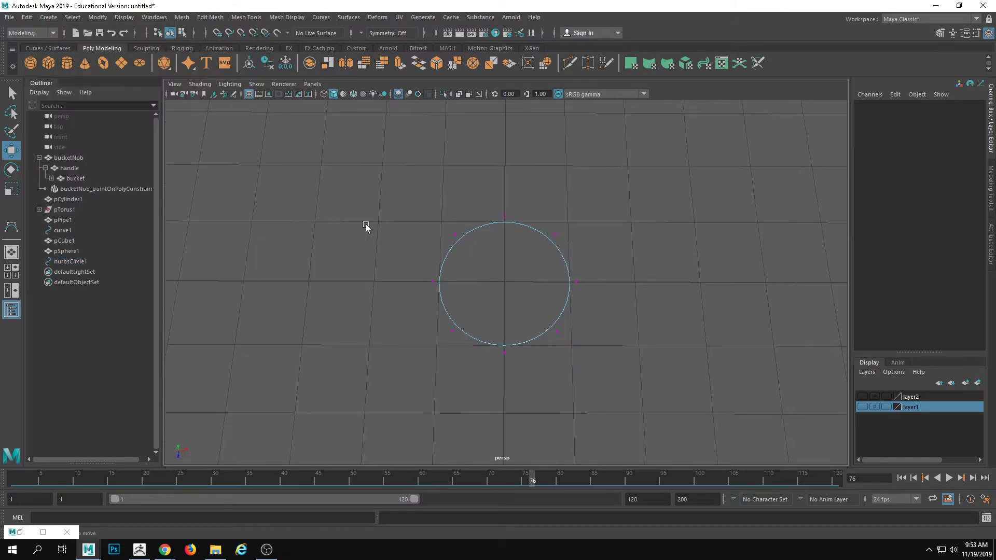
- Set symmetry to Object X and pull the circle's side control vertices outward along X to form a long oval
left_click(360, 33)
left_click(370, 50)
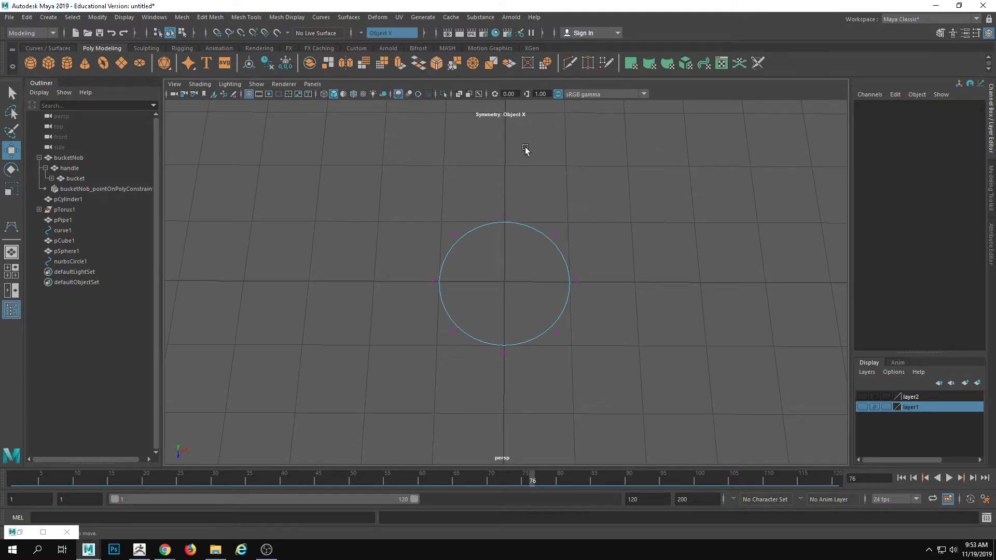
left_click_drag(407, 195, 474, 422)
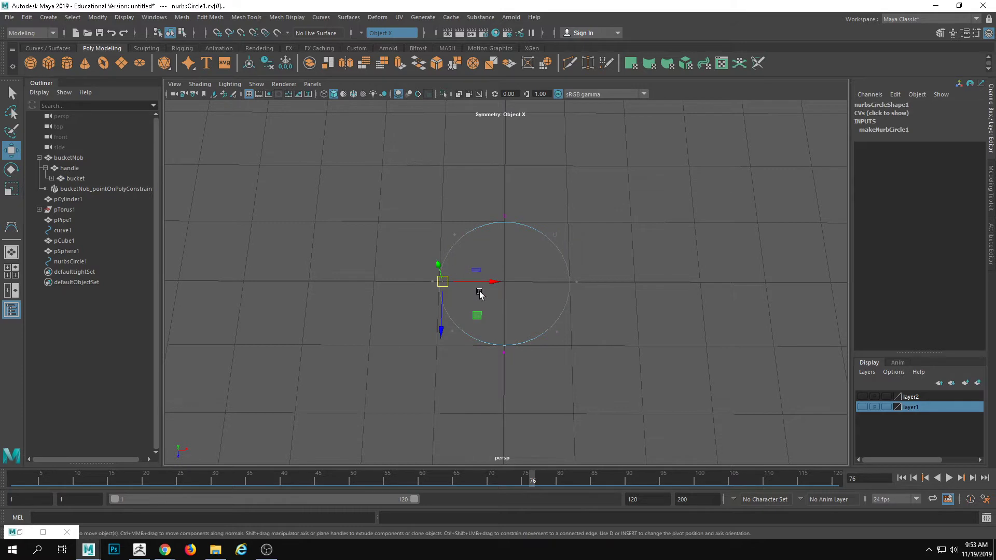
left_click_drag(490, 281, 276, 249)
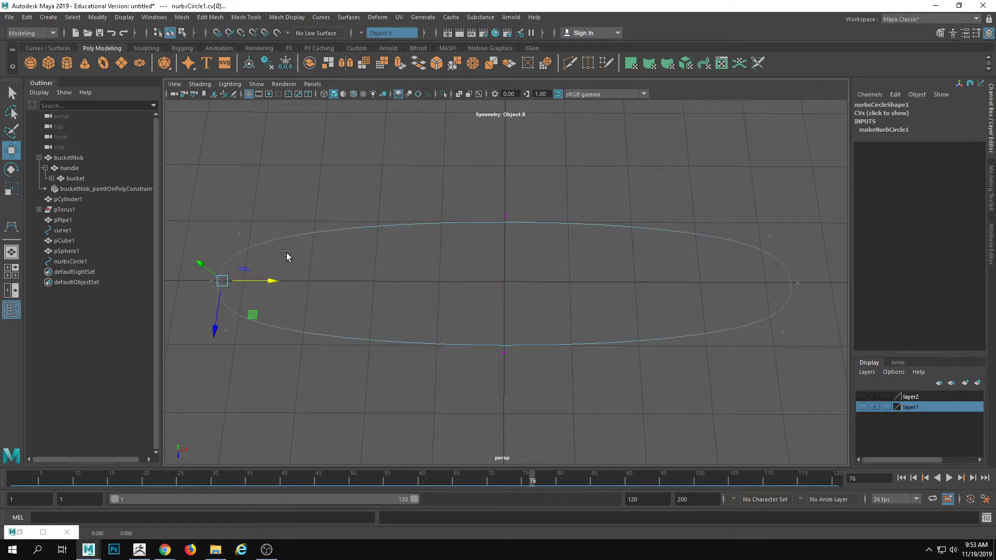
- Flatten the front row and the back row of the curve's control vertices by scaling each along Z
key("super")
middle_click_drag(418, 332, 454, 320, "alt")
left_click_drag(212, 285, 547, 421)
key("r")
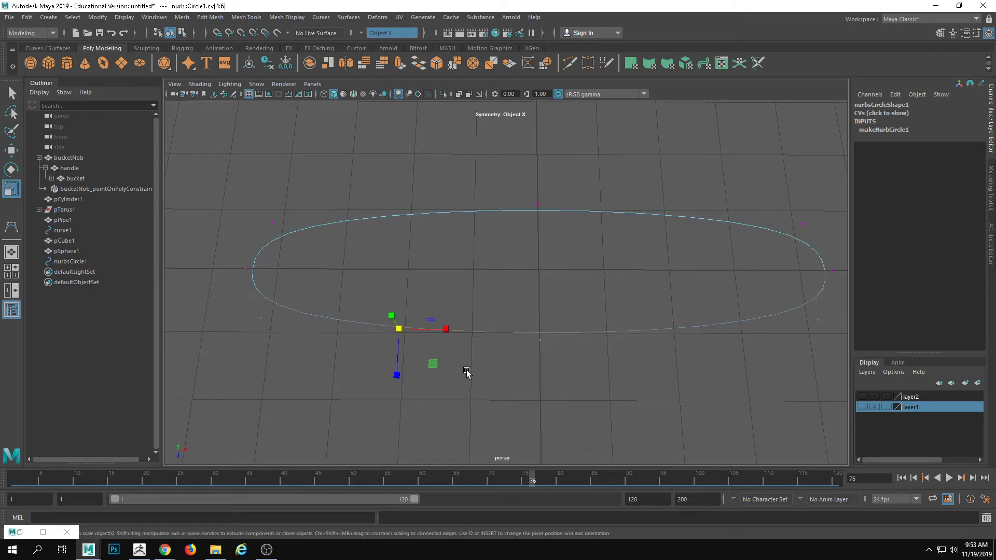
left_click_drag(396, 374, 391, 265)
left_click_drag(224, 165, 573, 282)
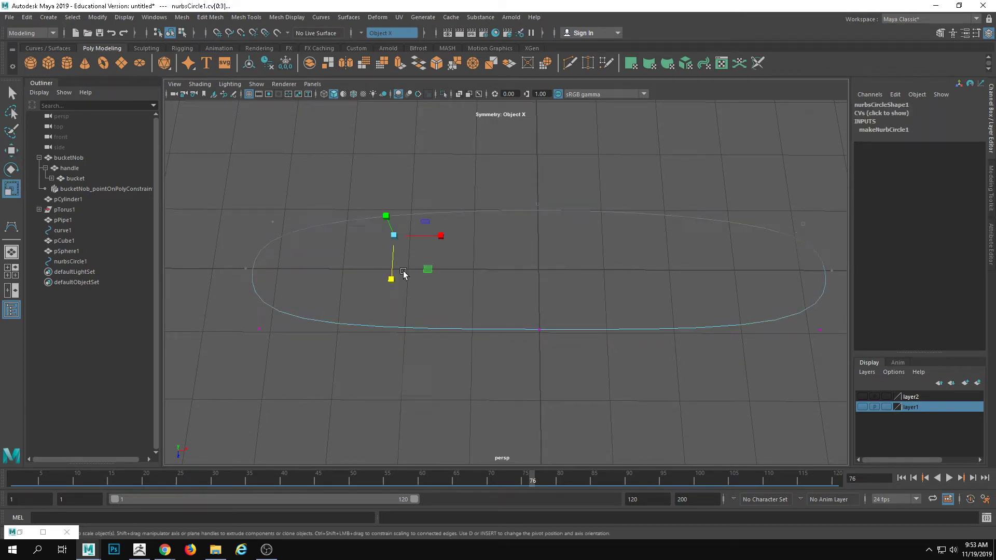
left_click_drag(394, 280, 384, 75)
left_click_drag(369, 239, 365, 238)
left_click_drag(222, 214, 257, 254)
left_click(824, 236)
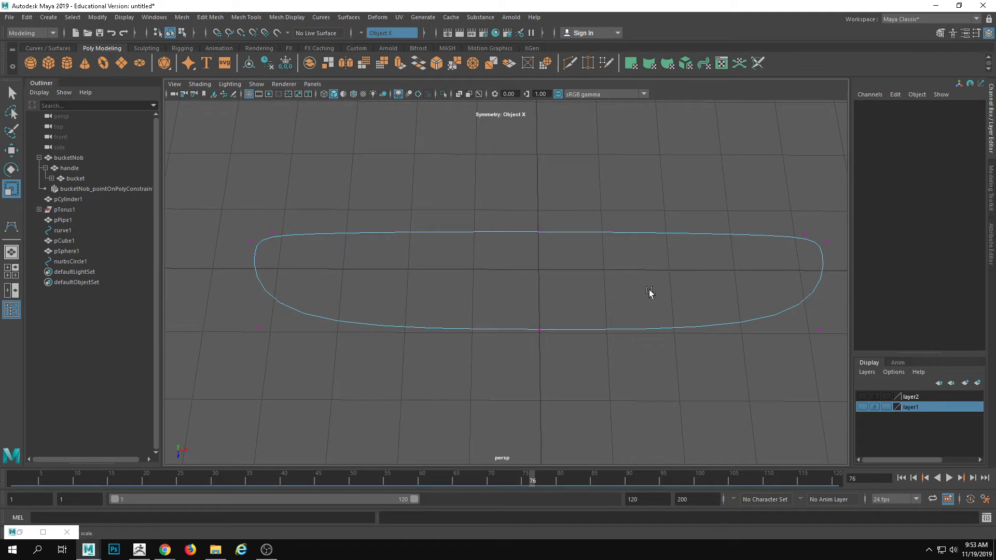
- Move the end control vertices back to mid-width along Z and scale the two middle control vertices closer together along Z
left_click_drag(240, 221, 236, 318)
key("w")
left_click_drag(474, 199, 562, 374)
key("r")
left_click_drag(537, 325, 534, 315)
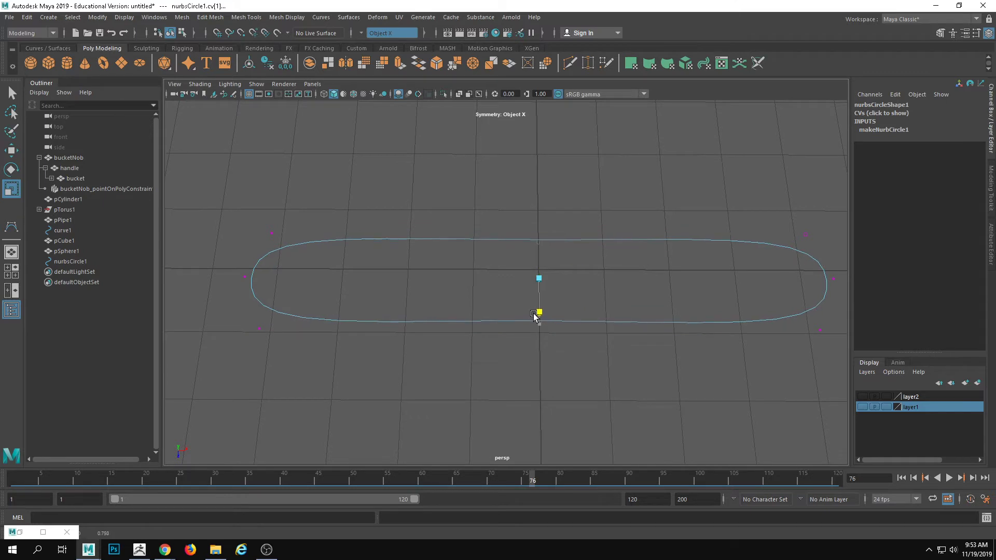
- Move the four corner control vertices slightly outward along X and return the curve to object selection
left_click_drag(258, 202, 327, 410)
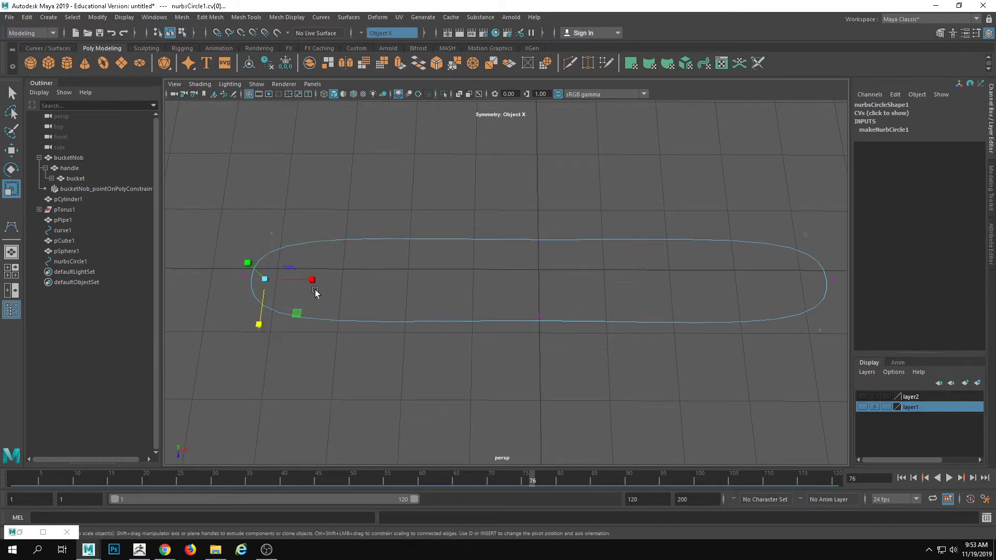
key("w")
left_click_drag(312, 279, 290, 273)
right_click_drag(357, 236, 451, 171)
left_click_drag(502, 269, 509, 276, "alt")
right_click_drag(597, 288, 535, 289, "alt")
middle_click_drag(536, 289, 547, 312, "alt")
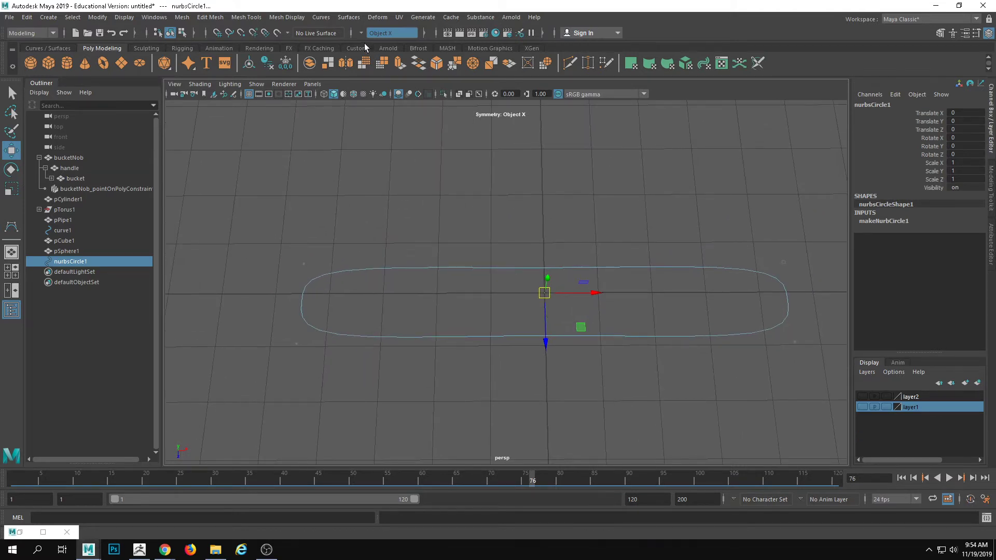
- Turn symmetry off and rotate the oval curve about its X axis to roughly upright
left_click(362, 34)
left_click(400, 86)
left_click_drag(363, 265, 440, 262, "alt")
left_click(398, 269)
middle_click_drag(398, 270, 407, 215, "alt")
left_click_drag(420, 176, 469, 277)
key("e")
right_click_drag(459, 282, 555, 281, "alt")
middle_click_drag(555, 281, 546, 252, "alt")
left_click_drag(547, 253, 639, 262)
- Try to set the curve's Rotate X to 90, then freeze its transformations and delete its history
left_click(959, 138)
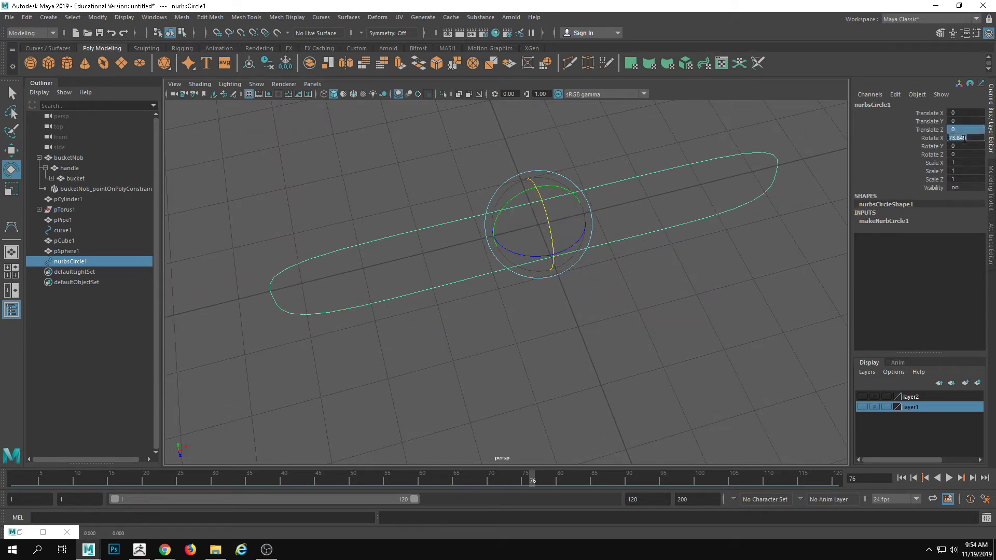
left_click(957, 161)
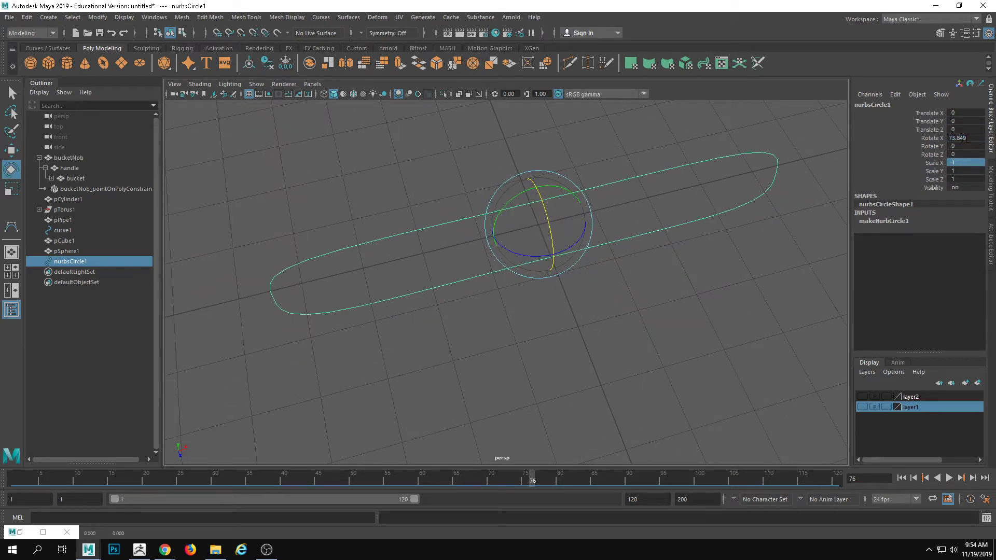
type("90")
key("Return")
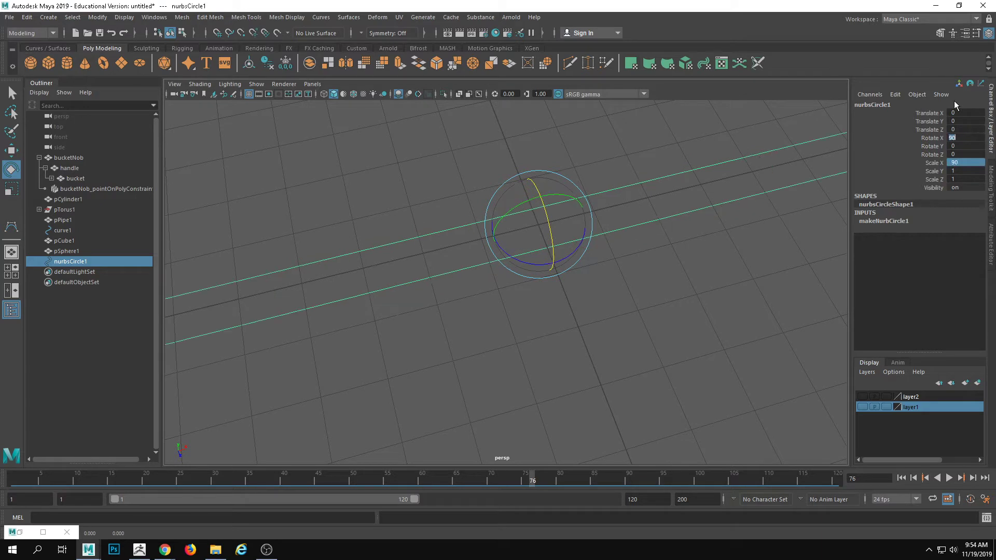
left_click(286, 62)
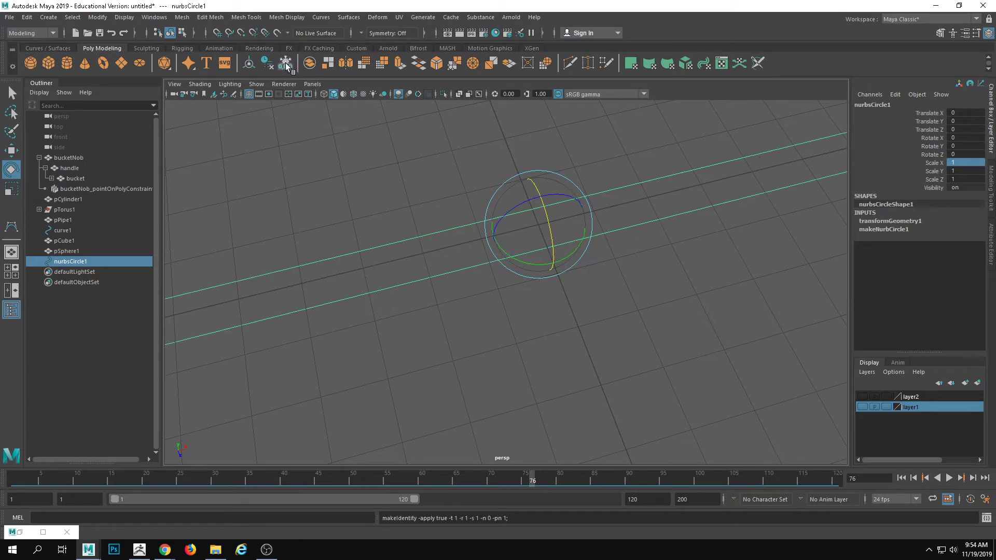
left_click(26, 17)
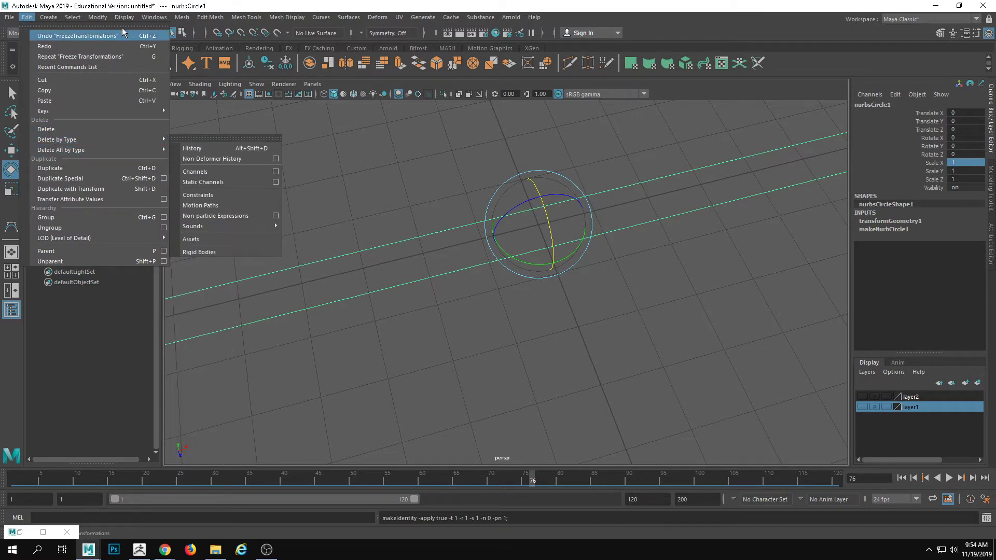
mouse_move(103, 21)
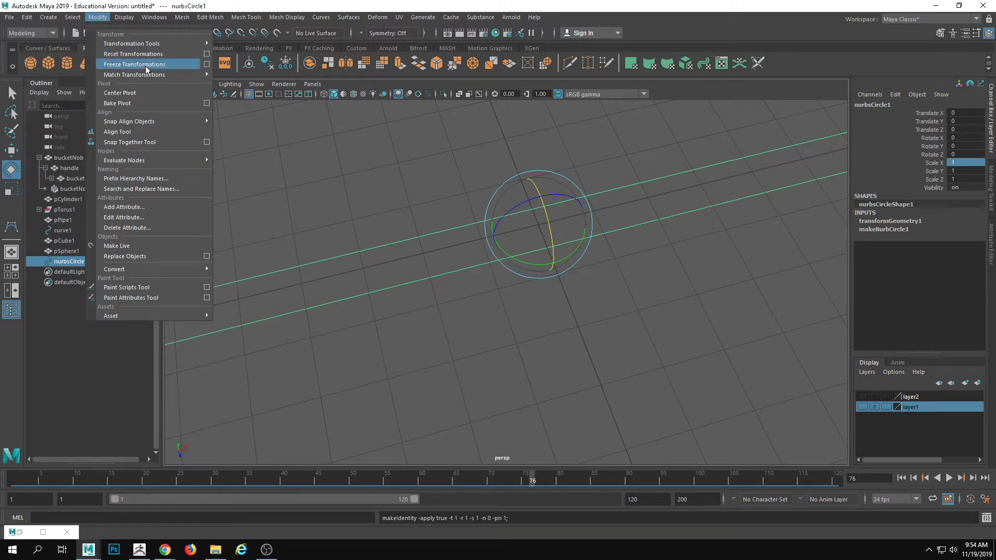
left_click(304, 12)
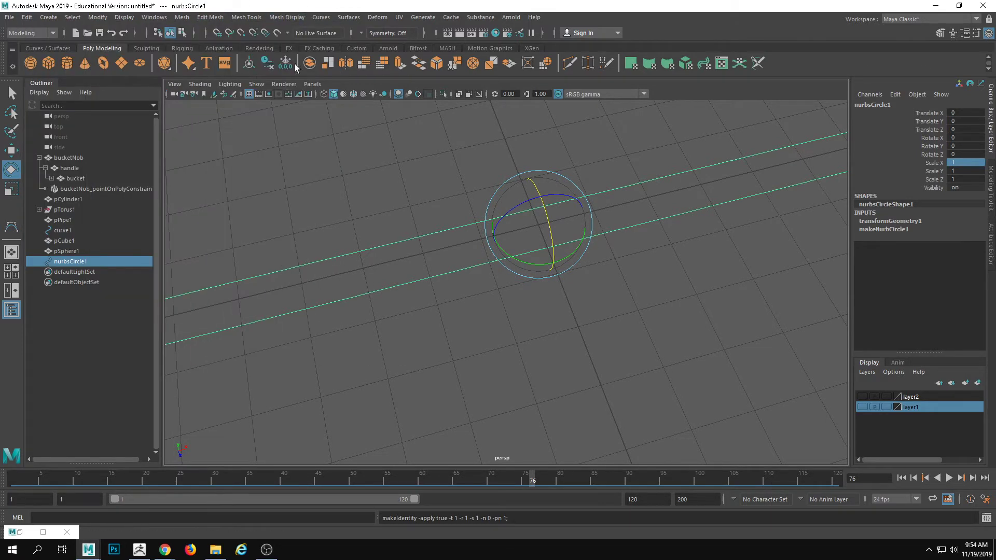
left_click(267, 64)
- Try scaling the stretched curve, then undo back to its state before the 90 value was entered
left_click_drag(456, 348, 475, 240, "alt")
left_click_drag(475, 240, 497, 283)
left_click_drag(435, 311, 372, 338, "alt")
key("r")
left_click_drag(565, 294, 555, 293)
left_click_drag(493, 284, 529, 298)
key("ctrl+z")
right_click_drag(633, 288, 196, 244, "alt")
key("ctrl+z")
left_click_drag(439, 374, 434, 347, "alt")
key("w")
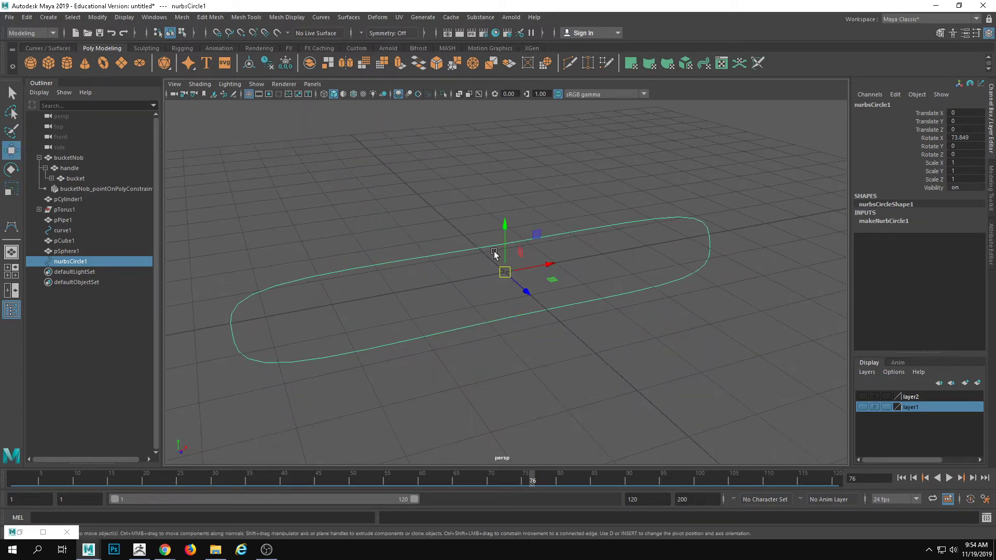
- Delete the curve's construction history and freeze its transformations
left_click(267, 64)
left_click(285, 63)
left_click(407, 165)
left_click_drag(433, 224, 469, 262, "alt")
left_click_drag(469, 261, 587, 423)
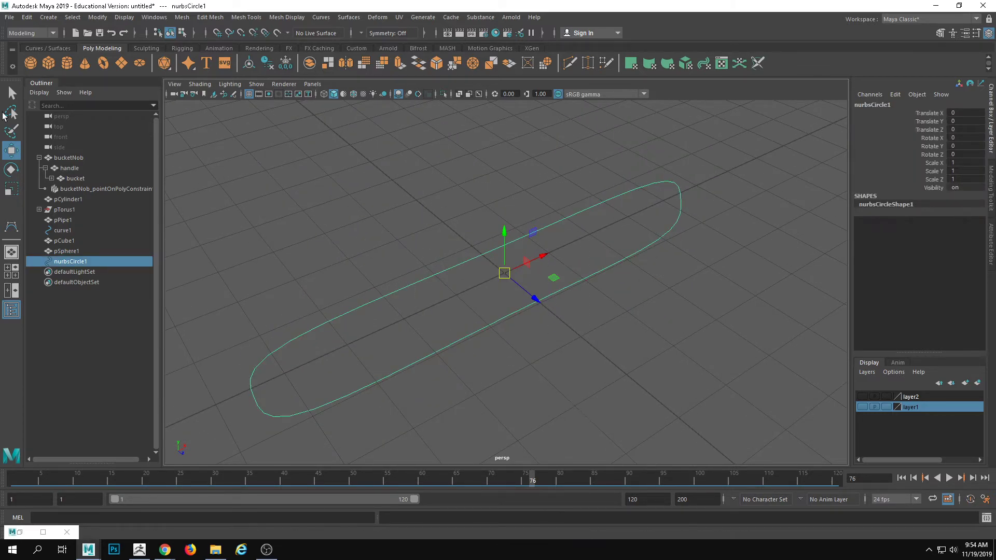
- Create a polygon cube at the origin and try scaling and positioning it against the curve
left_click(50, 63)
left_click_drag(480, 289, 568, 314, "alt")
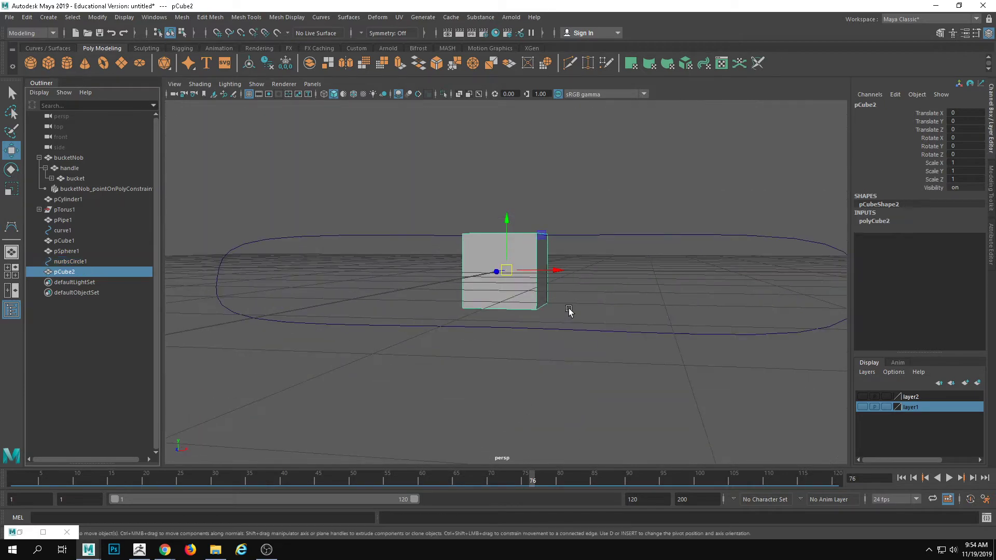
key("r")
left_click_drag(511, 271, 617, 211, "alt")
key("w")
key("r")
key("w")
left_click_drag(551, 245, 501, 317, "alt")
- Undo the cube's changes, its creation and the curve's transformation freeze
key("ctrl+z")
key("ctrl+z")
key("ctrl+z")
key("ctrl+z")
key("ctrl+z")
key("ctrl+z")
key("ctrl+z")
key("ctrl+z")
key("ctrl+z")
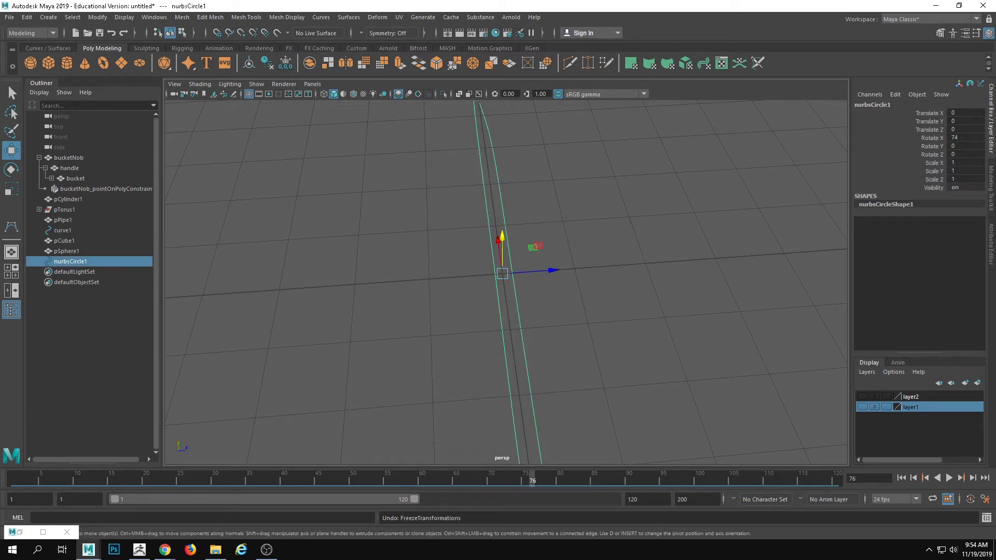
- Set the curve's Rotate X to 90 and freeze its transformations
double_click(967, 138)
type("90")
key("Return")
left_click_drag(751, 133, 403, 226, "alt")
left_click(289, 66)
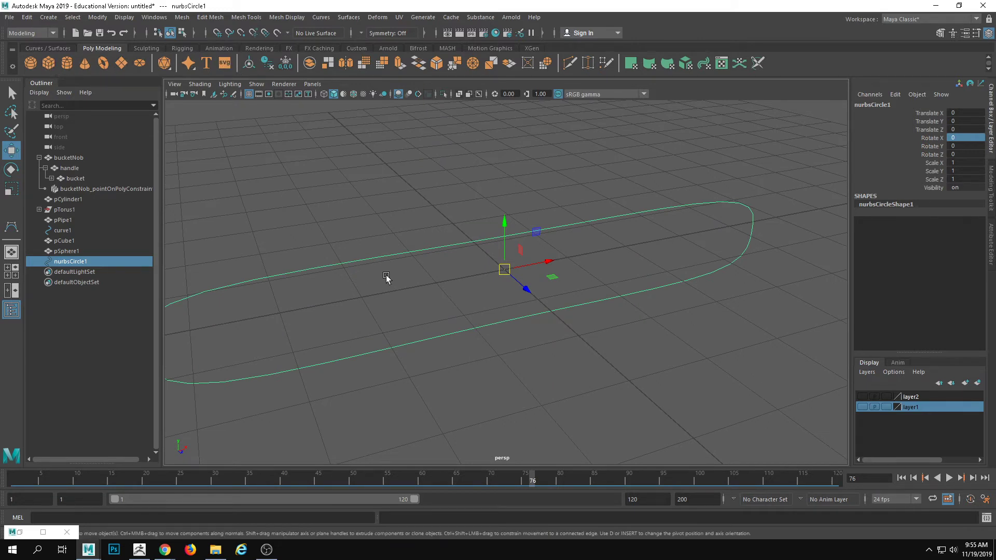
- Create a polygon cube, scale it uniformly to about 0.452 and raise it to about 0.511 in Y
left_click(48, 63)
left_click_drag(503, 224, 470, 224)
key("r")
key("w")
left_click_drag(504, 188, 503, 194)
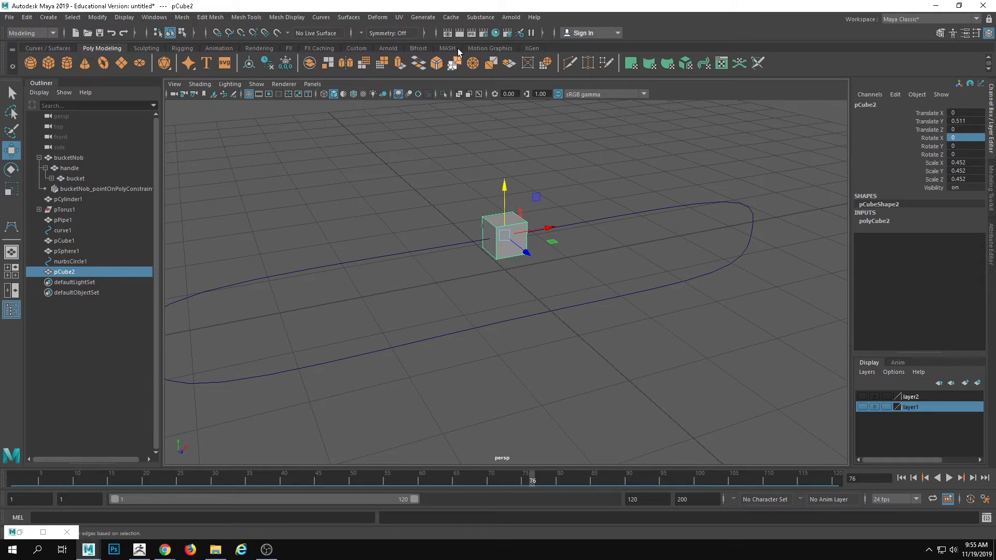
- Create a MASH network from the cube and select the resulting row of cubes
left_click(448, 48)
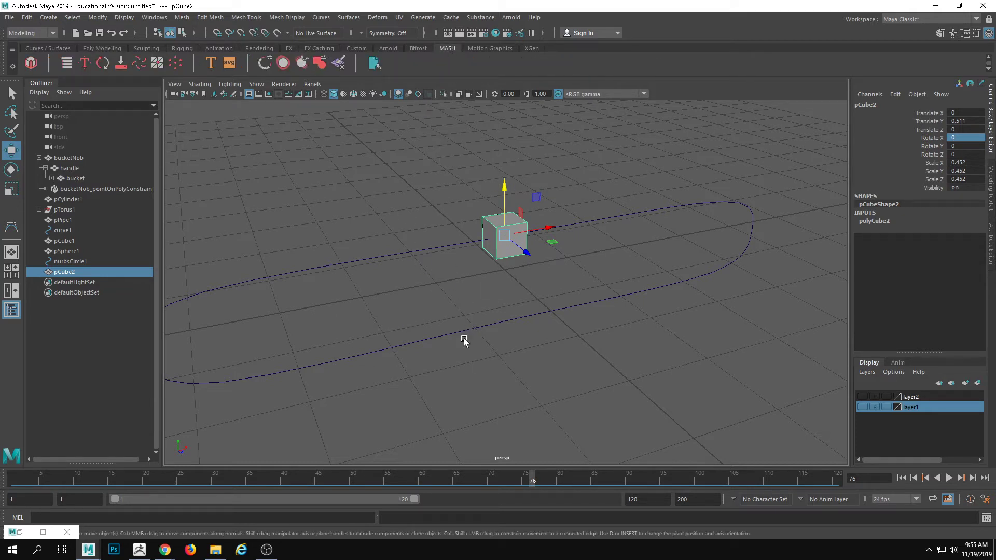
left_click(31, 63)
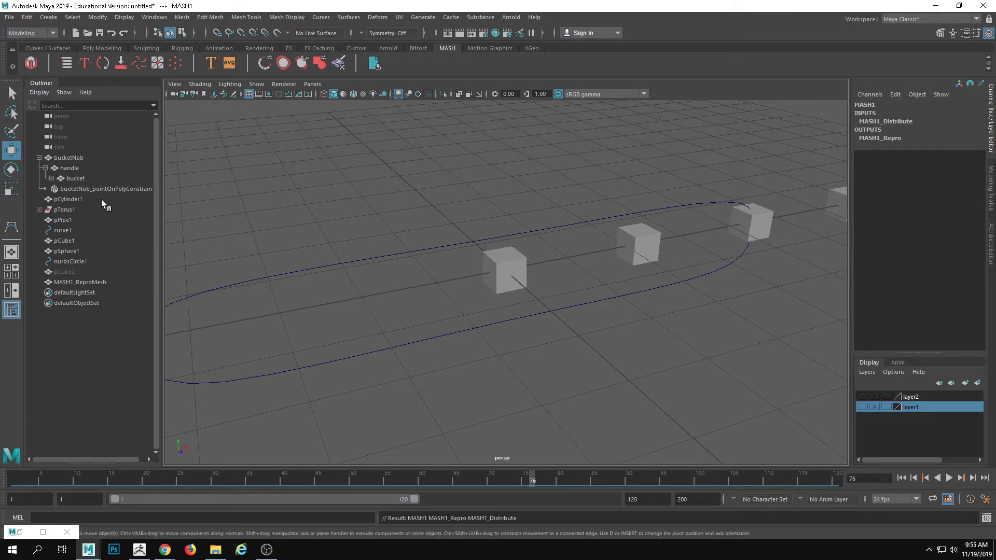
left_click(506, 274)
middle_click_drag(825, 142, 649, 157, "alt")
right_click_drag(649, 158, 596, 161, "alt")
left_click_drag(595, 163, 463, 147, "alt")
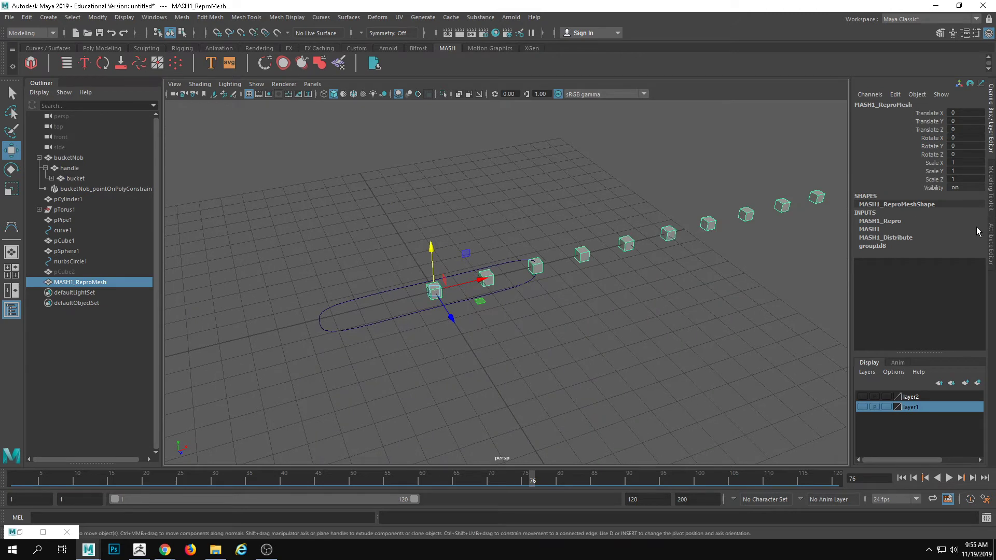
- Open the MASH network's Distribute node attributes and set Distance X to 0
left_click(989, 244)
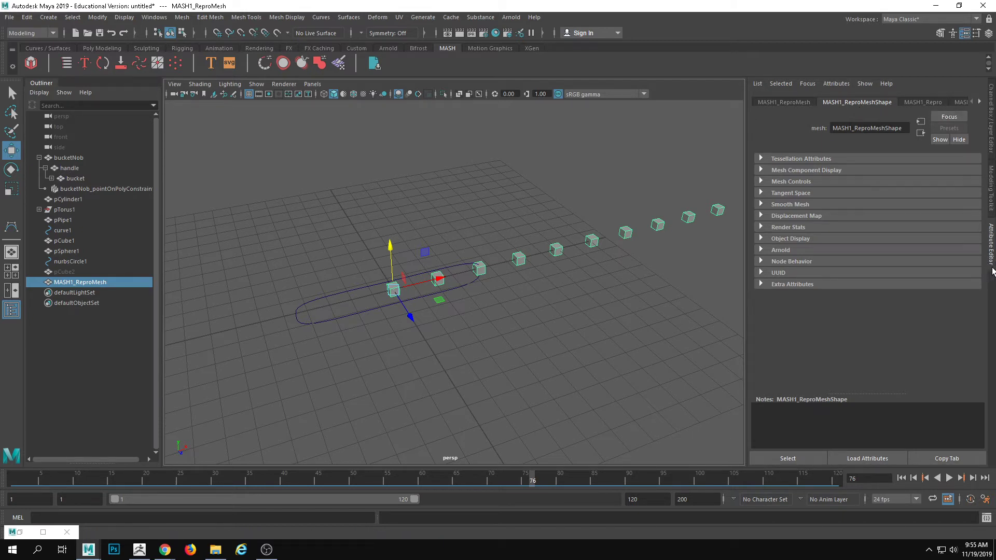
left_click(961, 102)
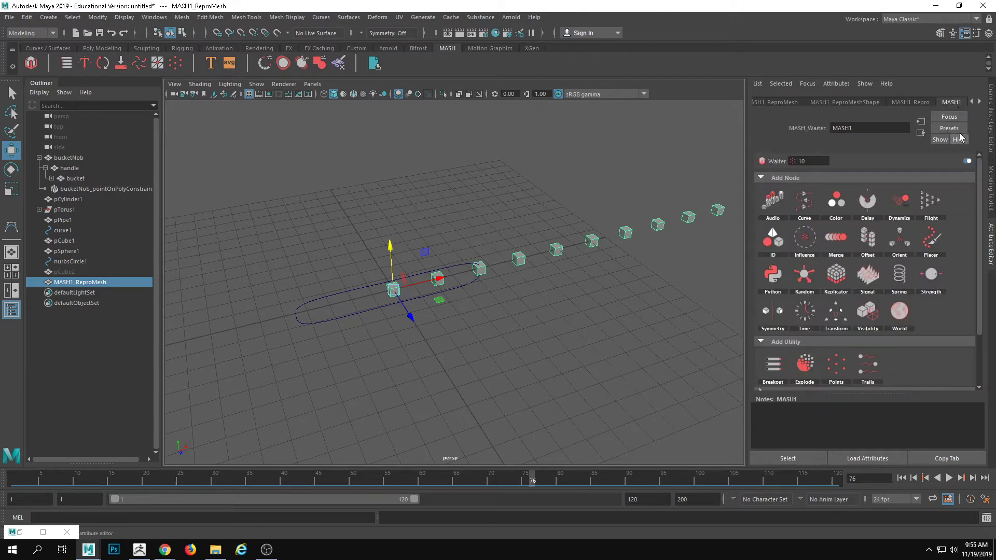
left_click(980, 102)
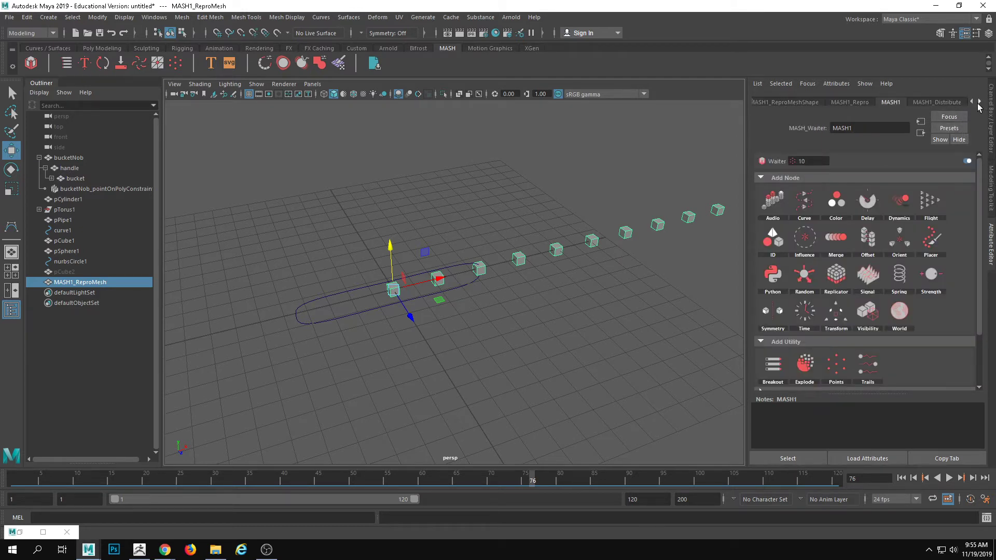
left_click(942, 103)
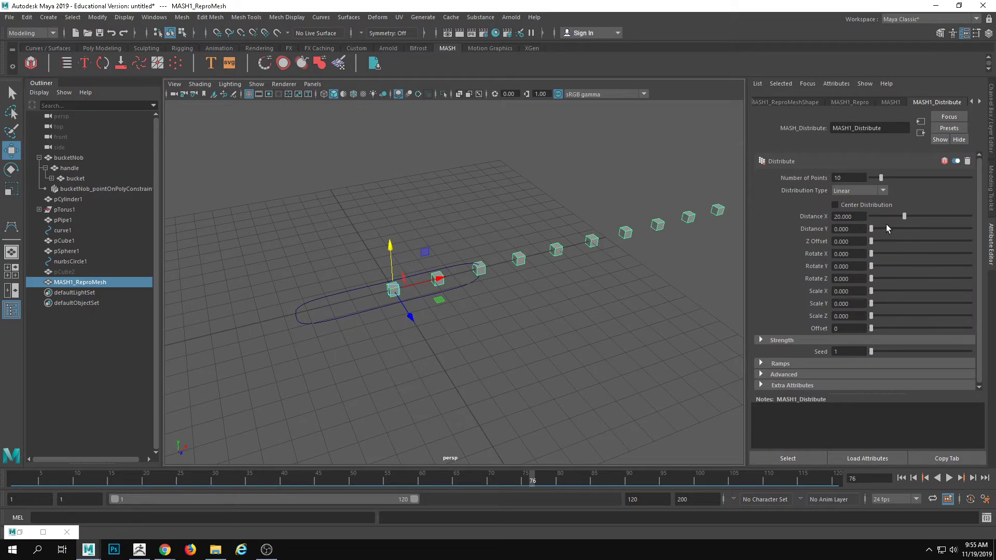
middle_click_drag(497, 372, 376, 427, "alt")
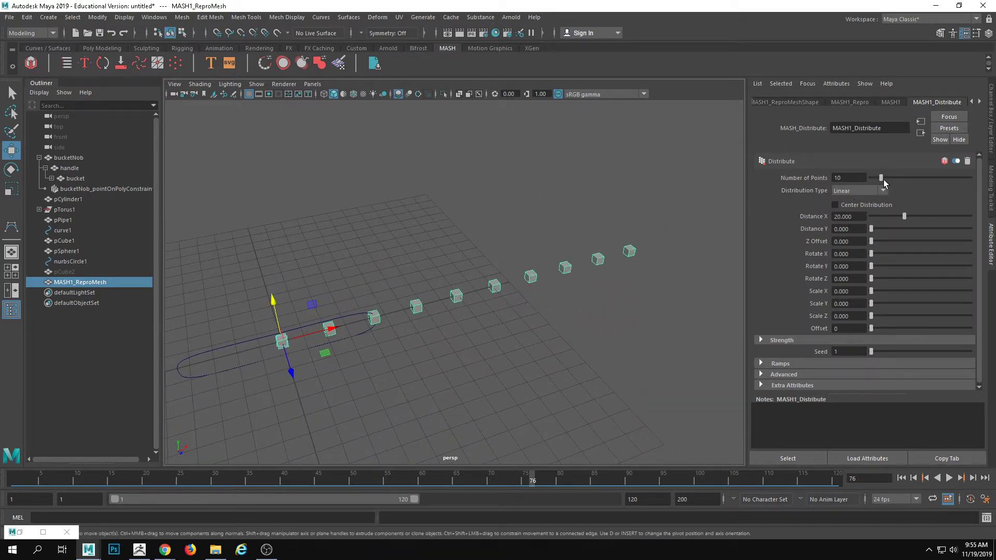
left_click_drag(881, 178, 871, 178)
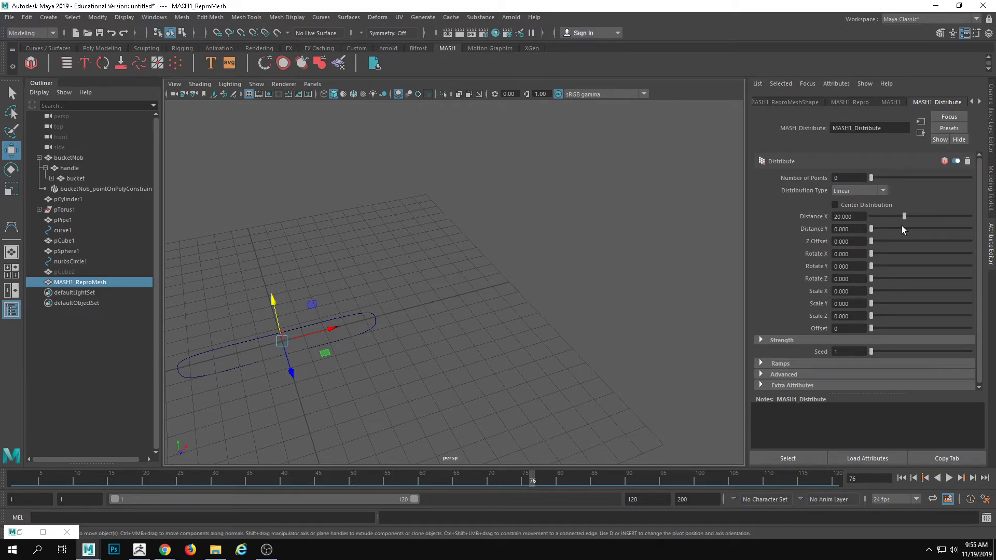
left_click_drag(905, 215, 872, 215)
- Set the Distribute node's Number of Points to 47
left_click_drag(872, 178, 940, 181)
middle_click_drag(361, 289, 493, 261, "alt")
right_click_drag(494, 261, 575, 294, "alt")
middle_click_drag(576, 293, 651, 263, "alt")
right_click_drag(651, 263, 716, 315, "alt")
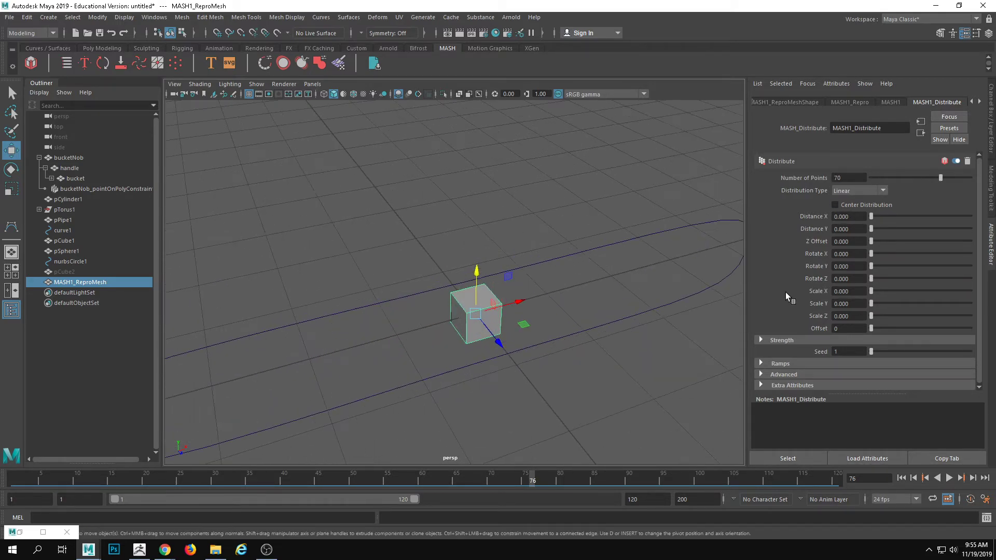
mouse_move(928, 179)
left_mouse_down()
mouse_move(866, 187)
mouse_move(917, 179)
left_mouse_up()
mouse_move(875, 216)
left_mouse_down()
mouse_move(923, 215)
mouse_move(860, 216)
left_mouse_up()
scroll(581, 278, "down", 3)
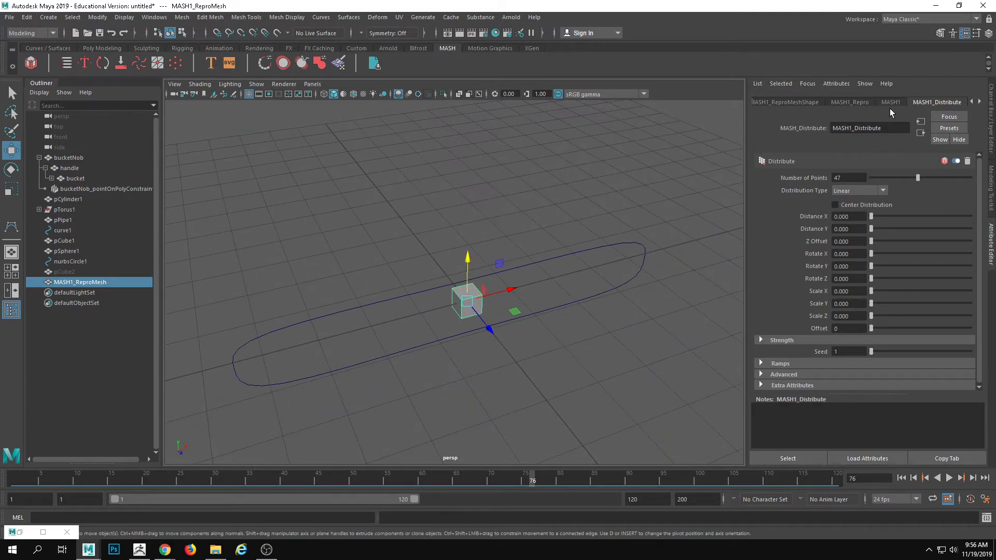
- Add a Curve node to the MASH network with nurbsCircle1 as its input curve and a Step of 1
left_click(891, 102)
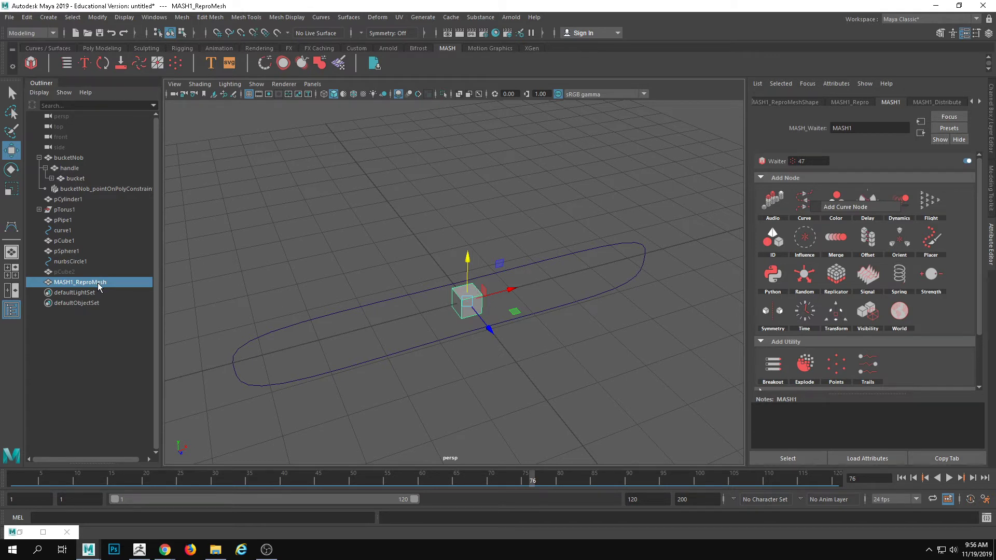
left_click(804, 202)
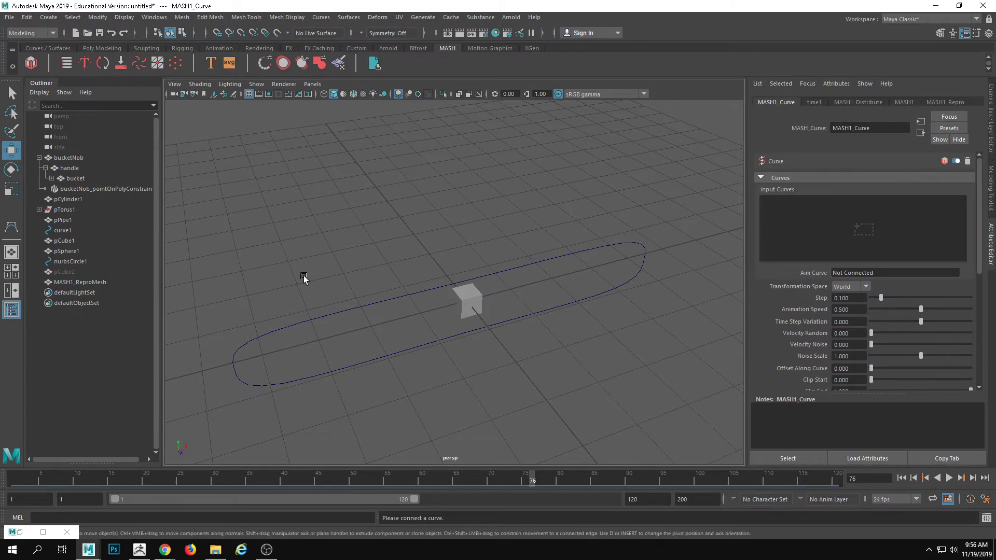
middle_click_drag(73, 265, 308, 264)
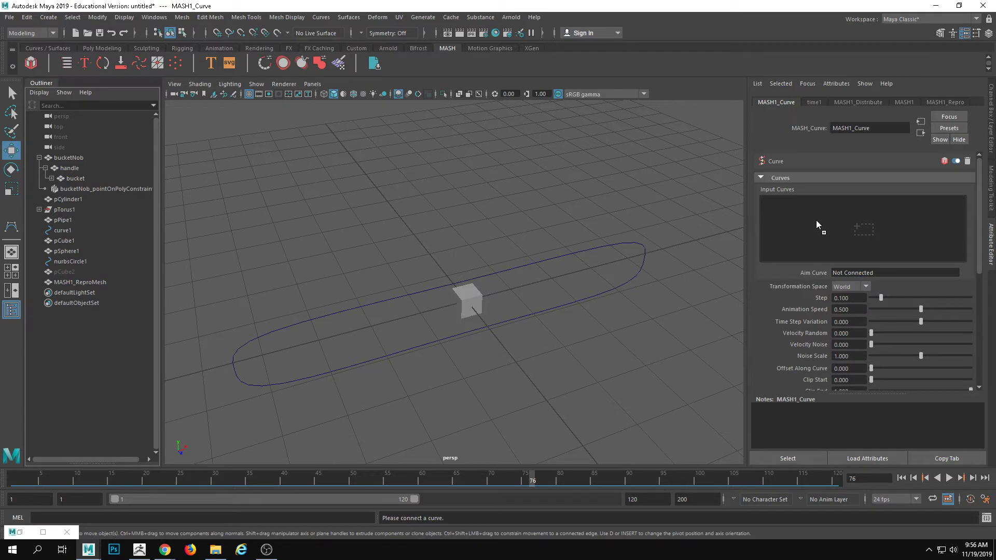
middle_click_drag(816, 221, 818, 221)
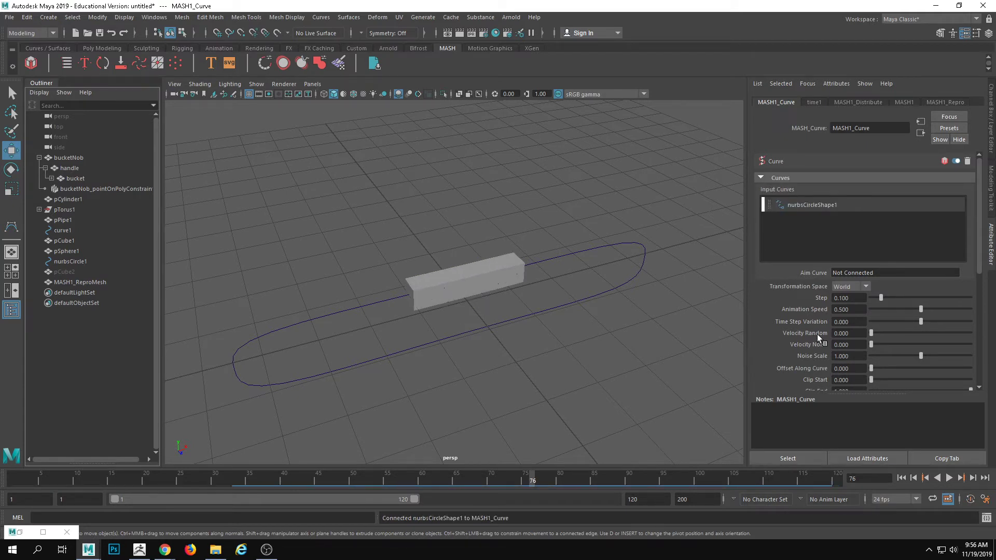
left_click_drag(891, 298, 985, 301)
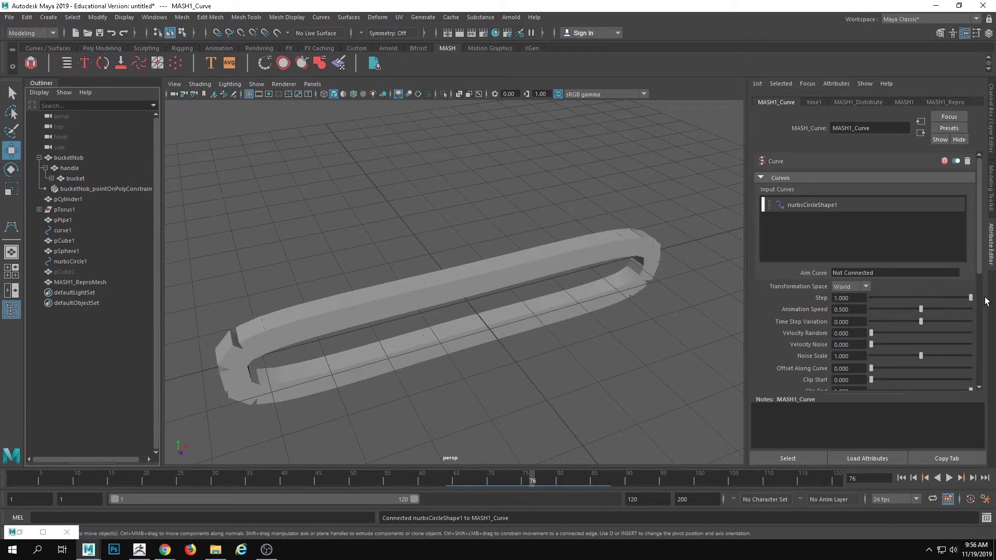
- Return the timeline to frame 1 and play the animation to watch the cubes travelling around the oval curve
left_click_drag(409, 475, 4, 465)
left_click_drag(363, 413, 414, 415, "alt")
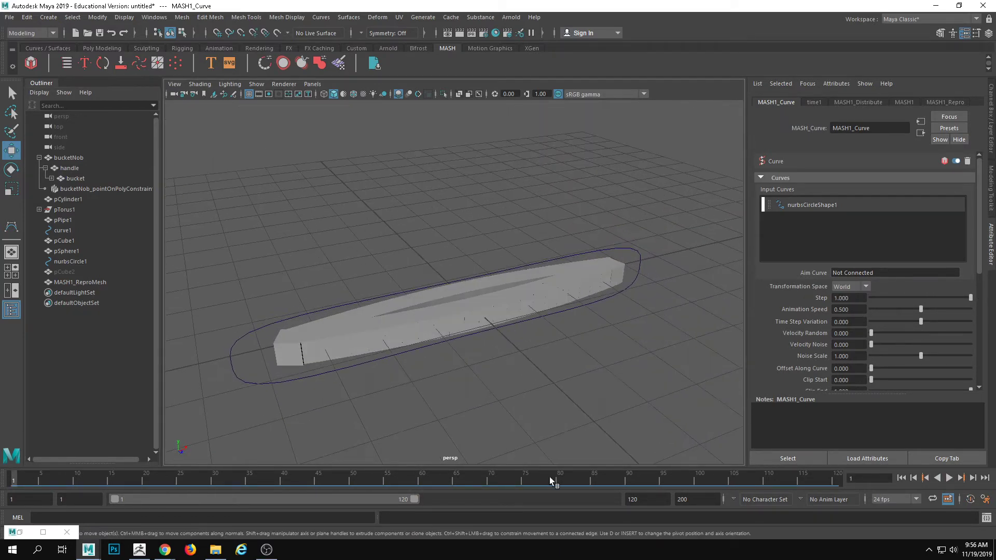
left_click(949, 477)
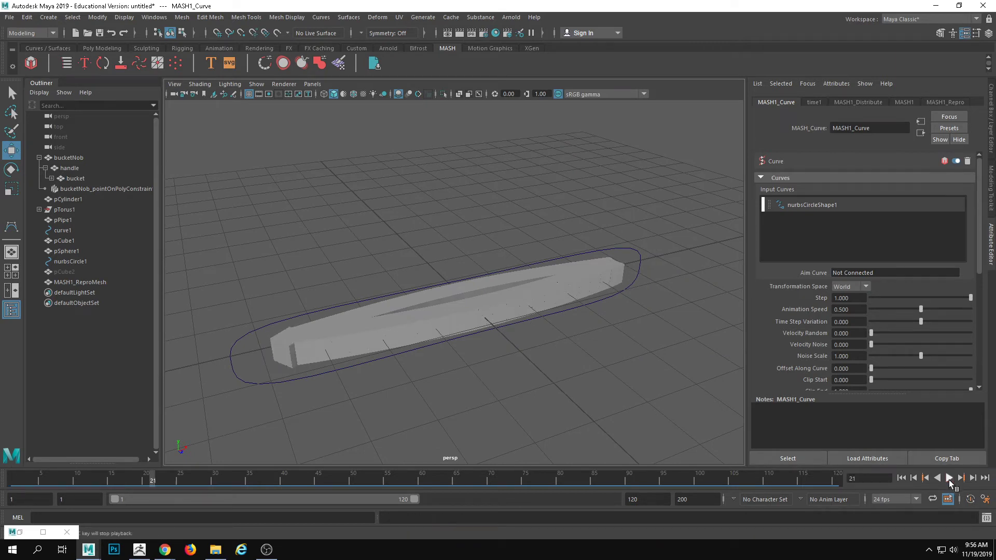
right_click(953, 481)
mouse_move(928, 390)
left_click(807, 400)
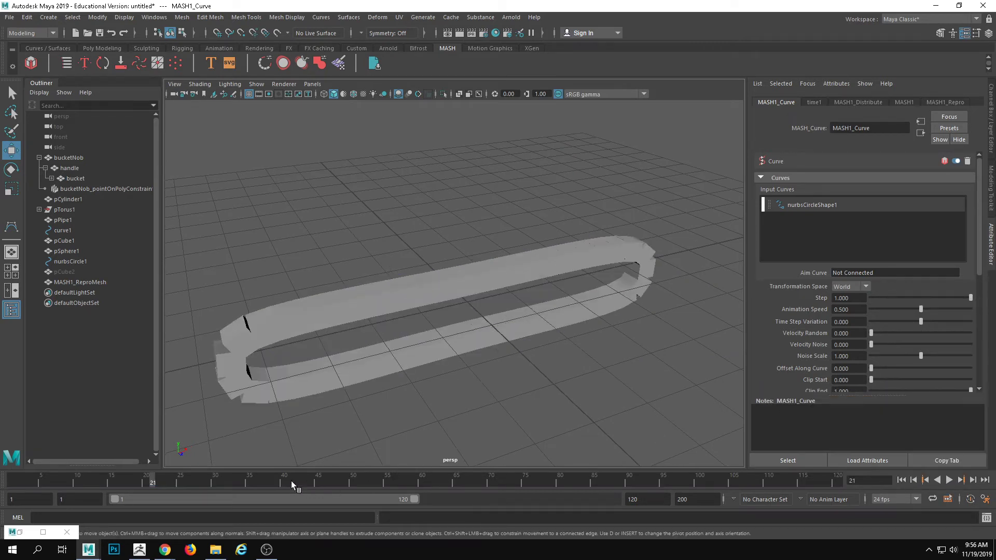
left_click(948, 480)
mouse_move(571, 417)
left_mouse_down("alt")
mouse_move(607, 402)
mouse_move(570, 398)
left_mouse_up("alt")
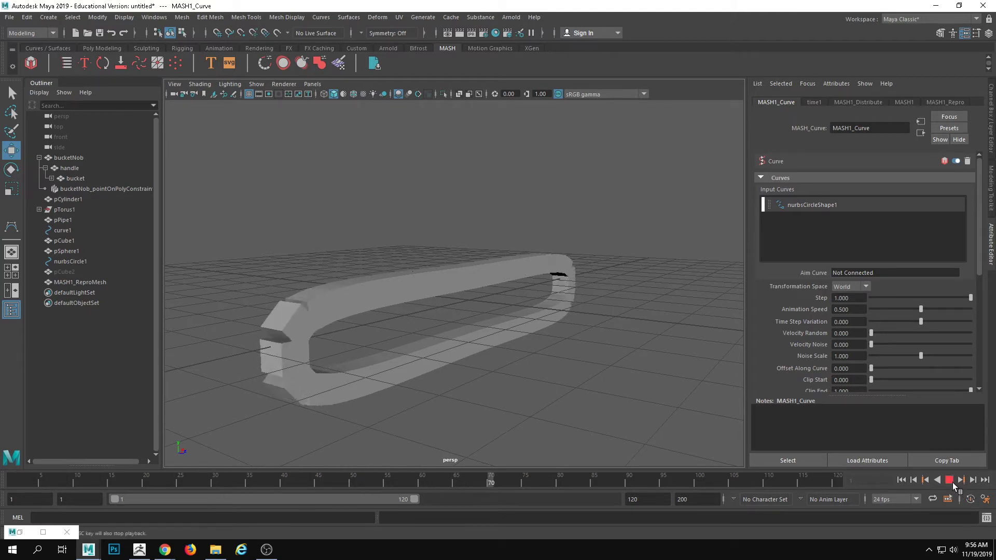
left_click(949, 480)
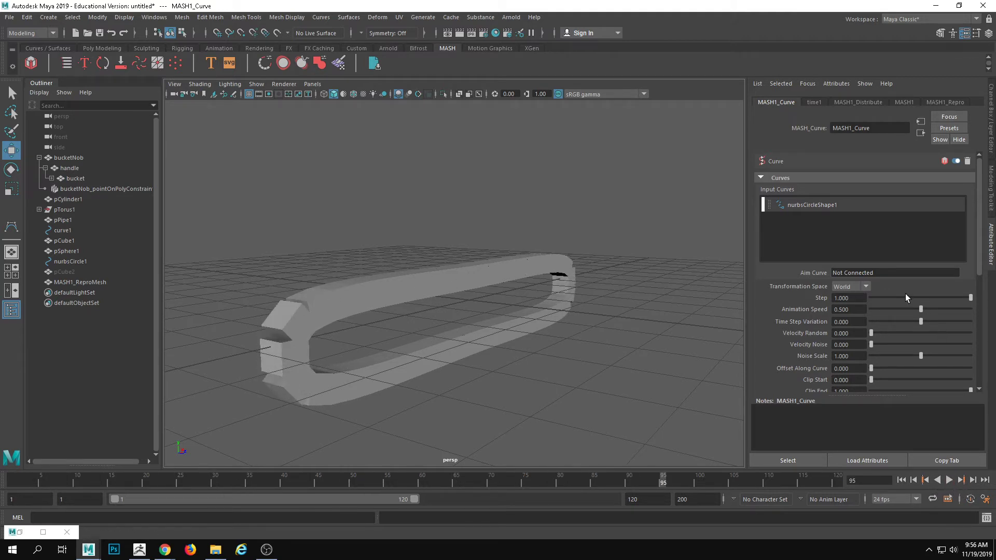
- Lower the MASH1_Curve Animation Speed to 0.063 and play the animation at that speed
left_click_drag(903, 295, 988, 311)
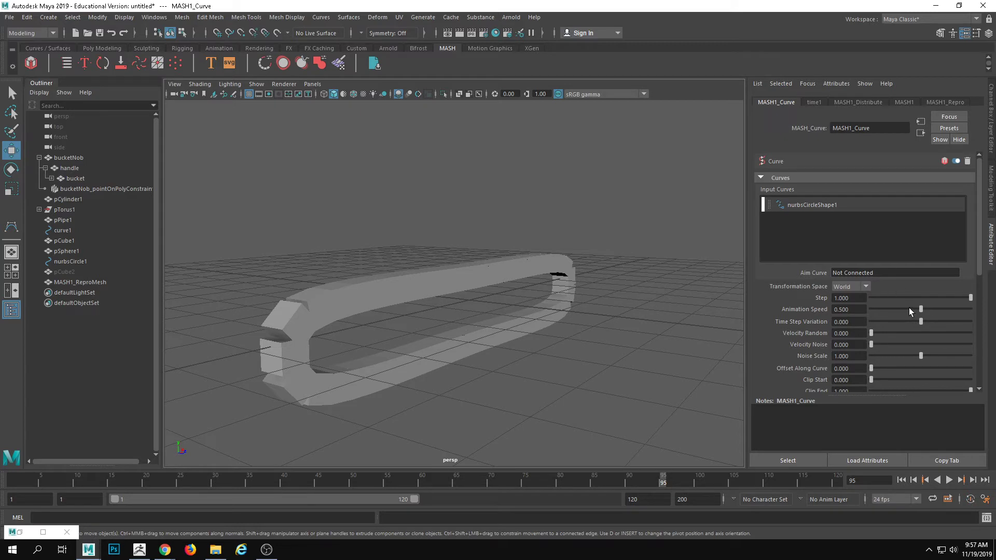
left_click_drag(899, 310, 877, 309)
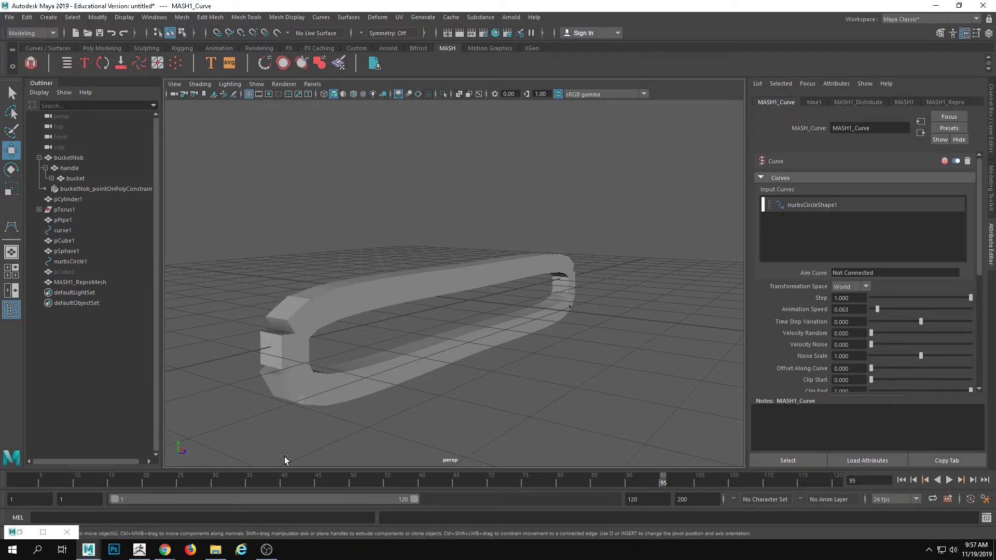
left_click(949, 480)
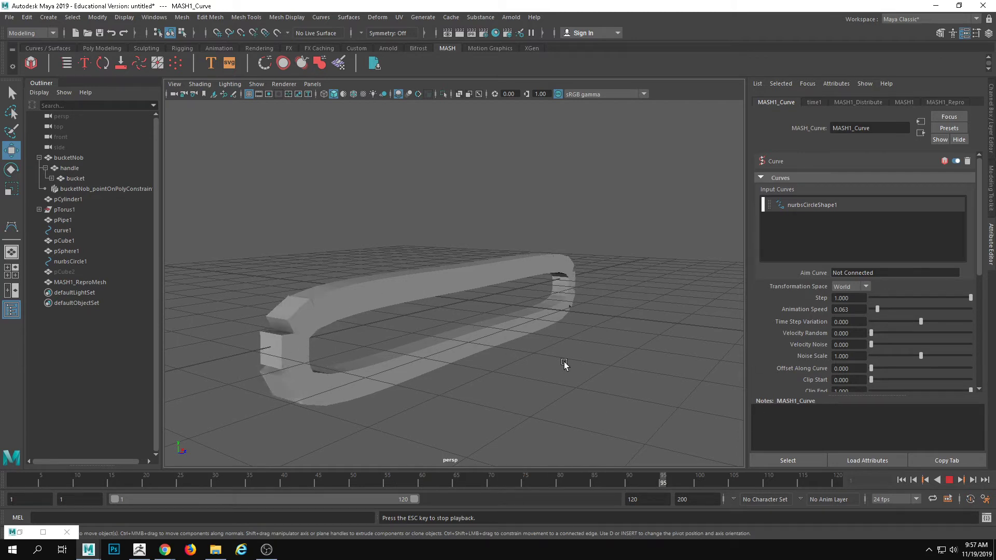
left_click(949, 480)
left_click_drag(490, 316, 482, 351, "alt")
left_click(493, 271)
left_click(497, 287)
key("r")
key("ctrl+z")
middle_click_drag(551, 399, 561, 378, "alt")
- Select the hidden source cube pCube2, test moving it upward, undo the move, and unhide it
left_click(75, 272)
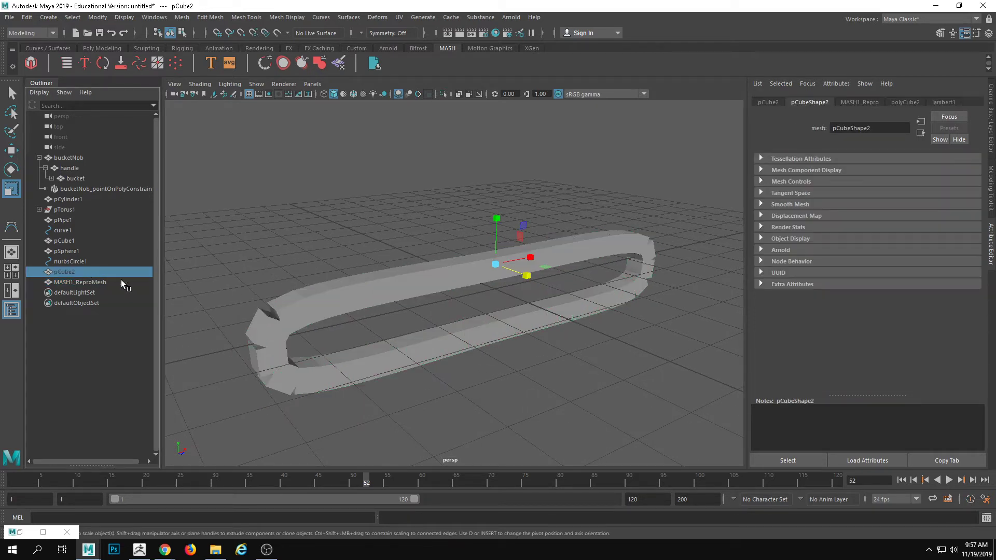
middle_click_drag(702, 344, 700, 353, "alt")
left_click(65, 272)
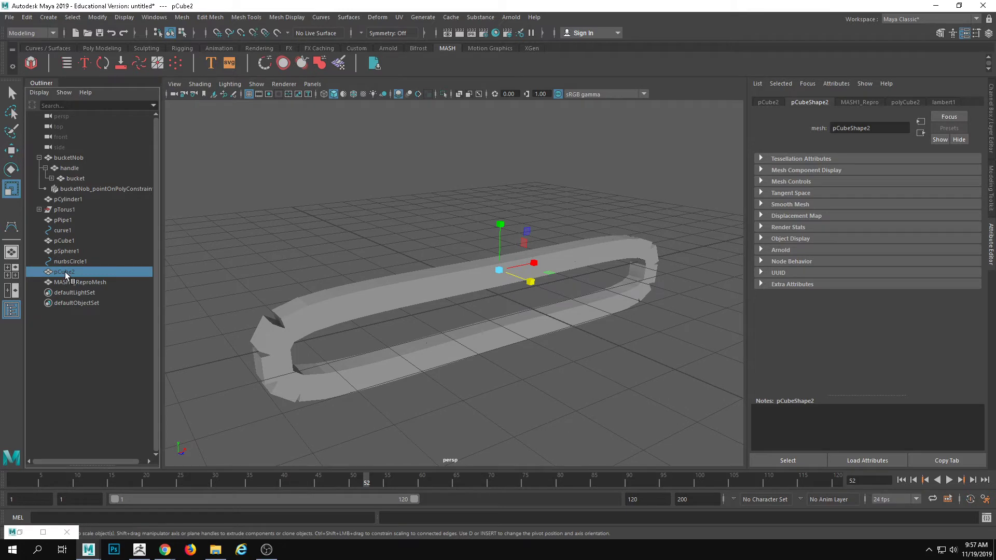
key("w")
left_click_drag(493, 250, 482, 136)
key("ctrl+z")
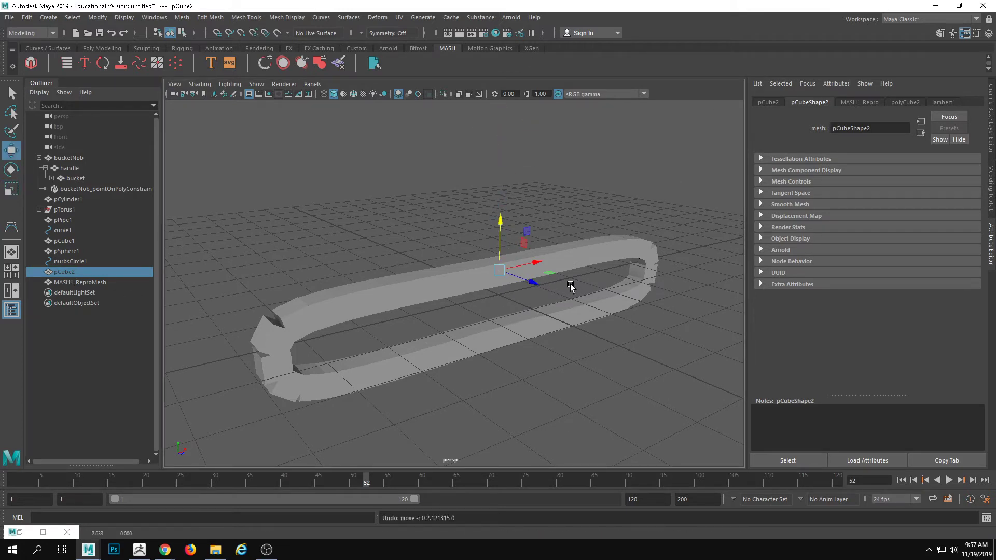
key("ctrl+z")
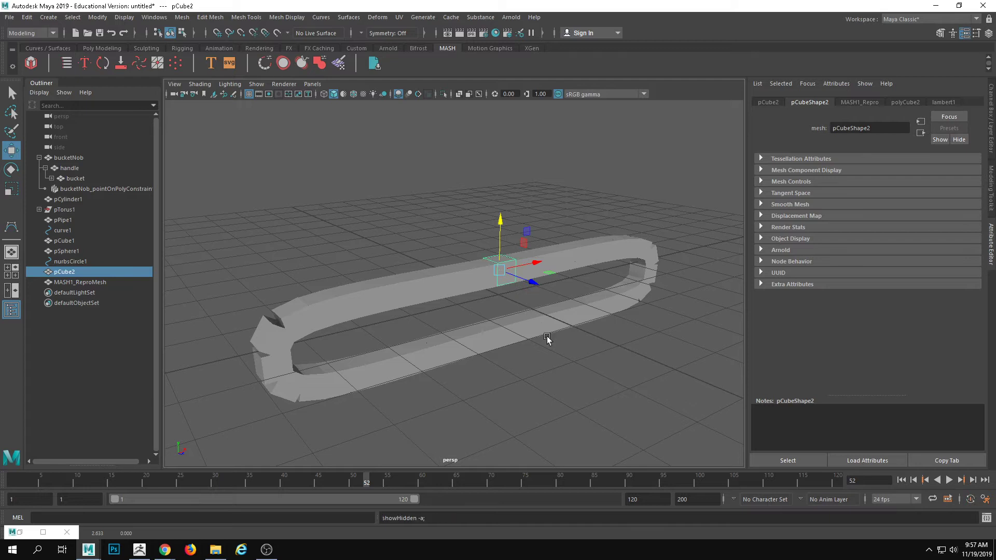
- Try moving the source cube pCube2 upward and undo each move
left_click_drag(499, 213, 491, 160)
key("ctrl+z")
left_click_drag(501, 224, 501, 187)
key("ctrl+z")
left_click(27, 17)
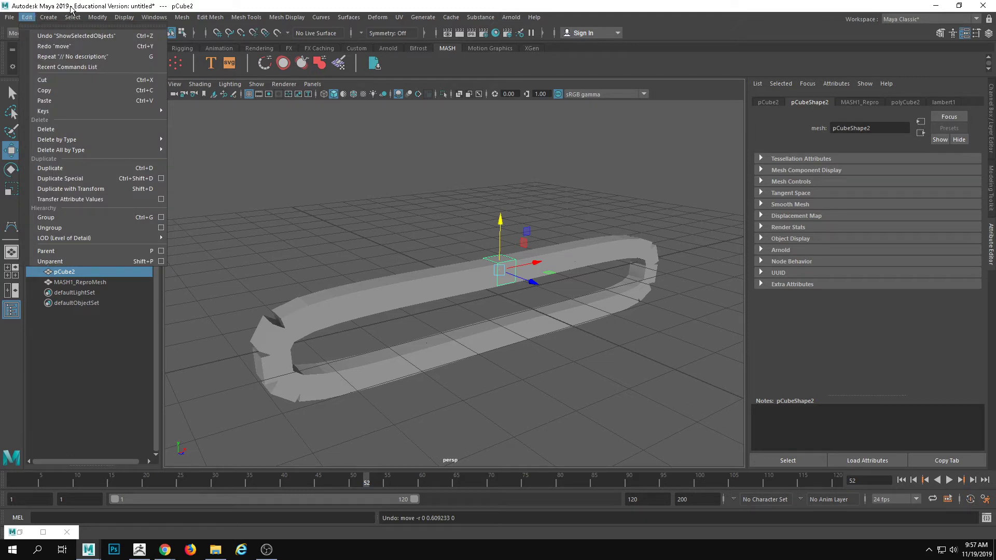
mouse_move(131, 17)
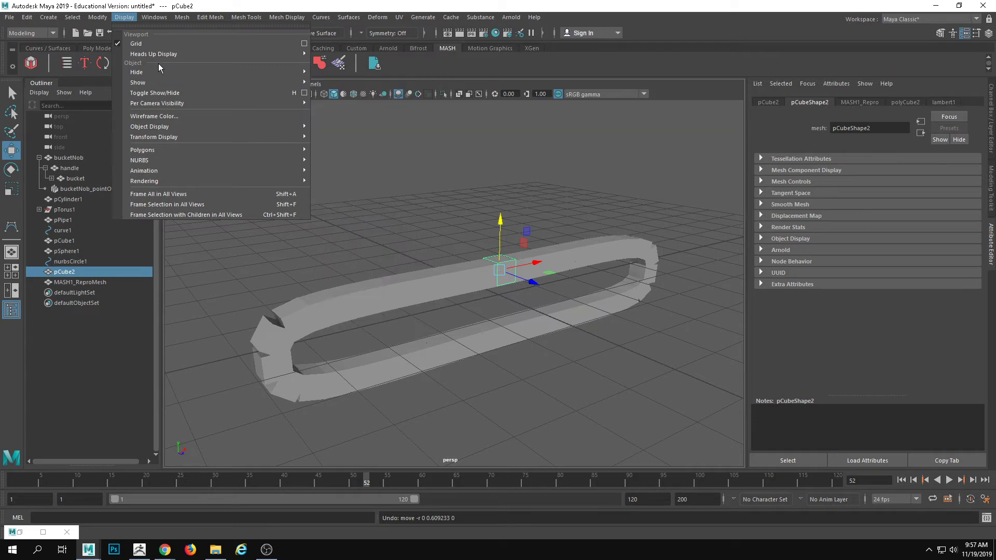
left_click(600, 4)
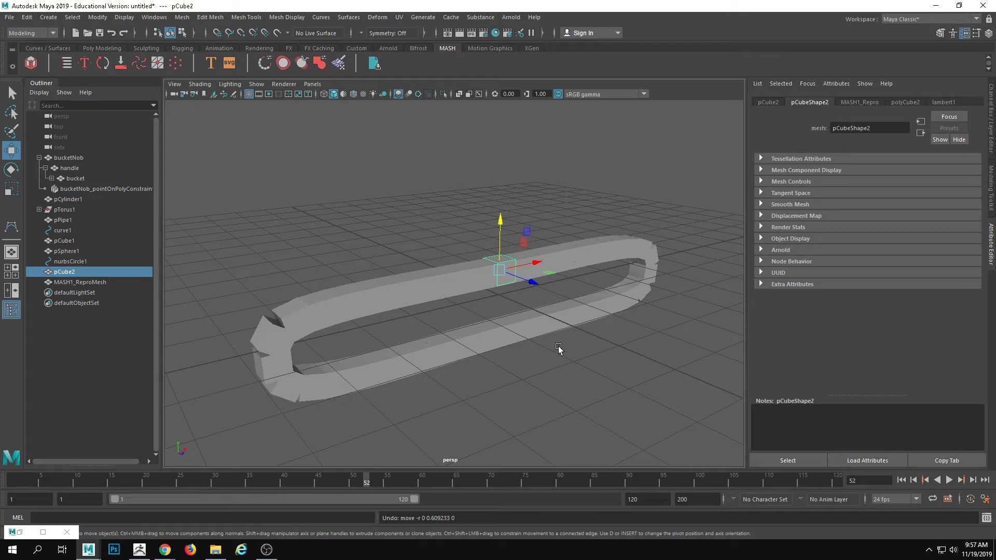
- Scale the top face of pCube2 narrower along X to taper the cube and open gaps between the track segments
left_click_drag(506, 284, 520, 245, "alt")
key("r")
right_click_drag(520, 245, 586, 262, "alt")
middle_click_drag(586, 262, 544, 249, "alt")
left_click_drag(476, 191, 502, 234)
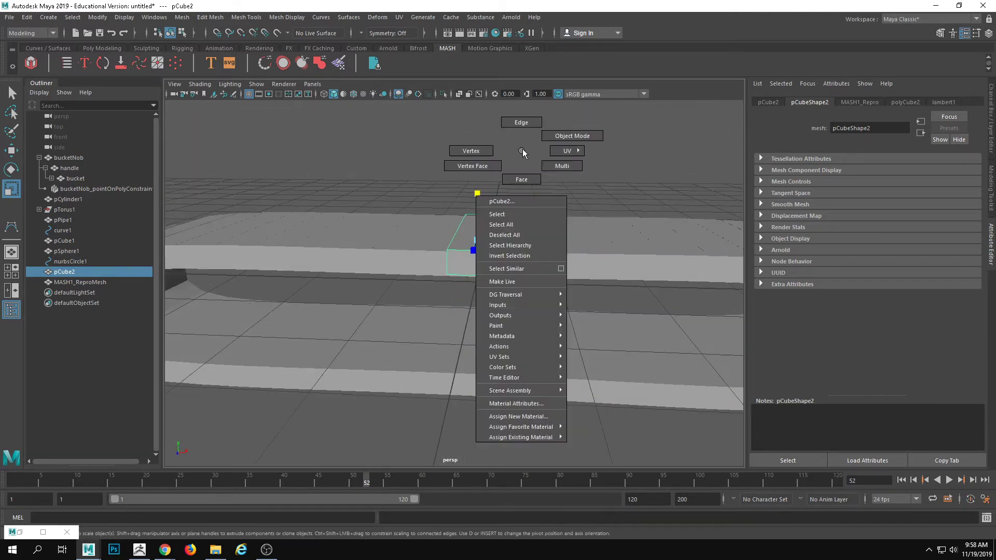
key("F11")
left_click(490, 223)
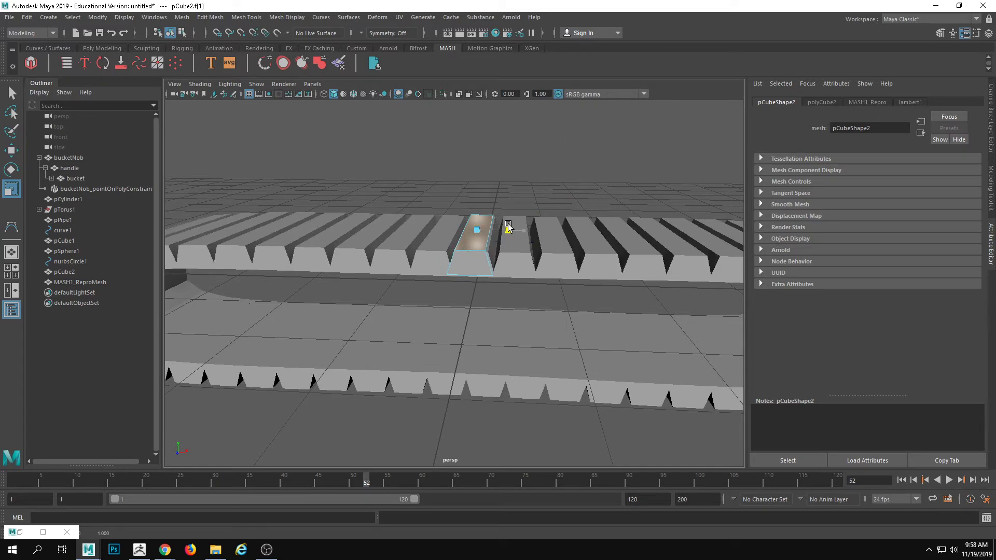
left_click_drag(467, 261, 567, 303, "alt")
right_click_drag(567, 303, 336, 302, "alt")
left_click_drag(384, 319, 369, 311, "alt")
left_click_drag(430, 326, 389, 326, "alt")
right_click_drag(388, 326, 499, 175, "alt")
- Return pCube2 to object selection and hide it
left_click(474, 170)
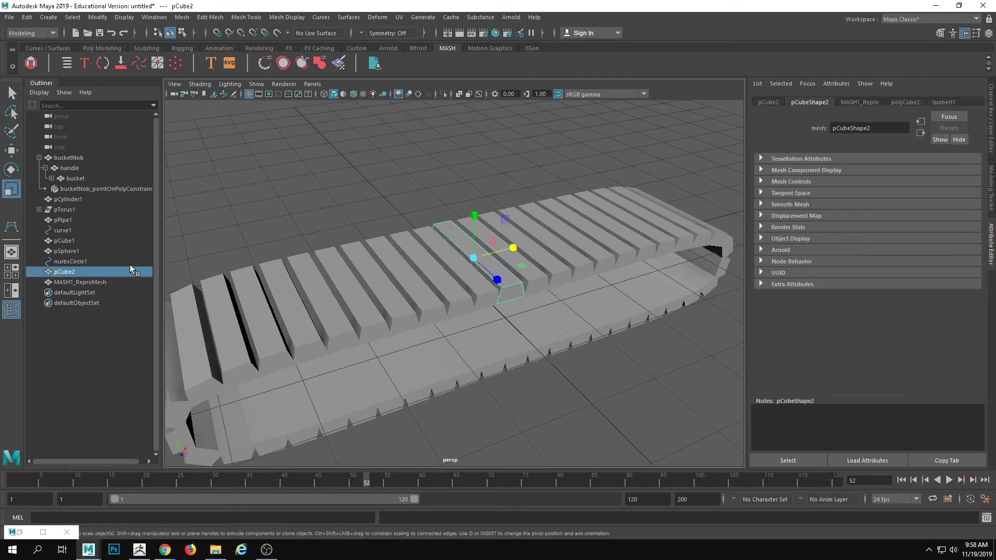
left_click_drag(77, 270, 94, 281)
key("ctrl+h")
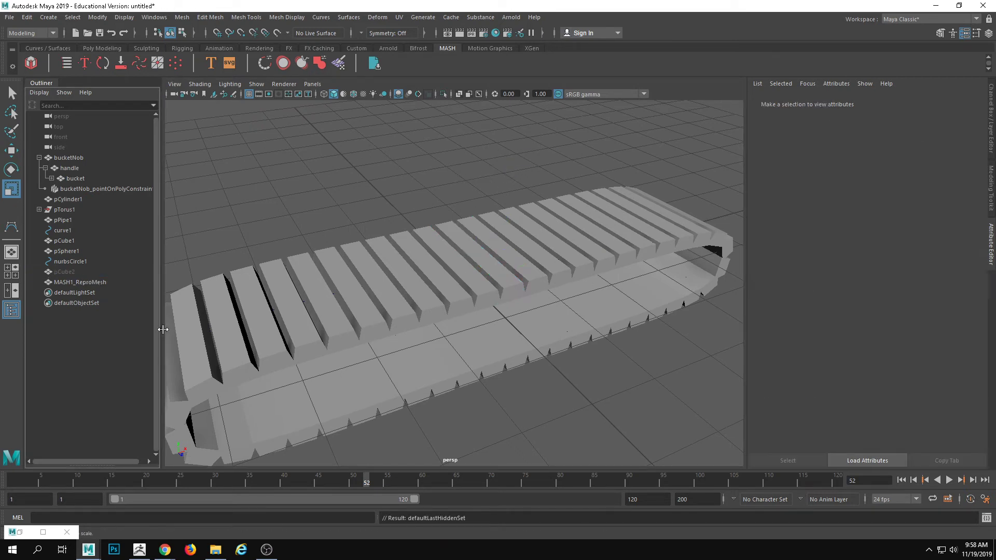
- Return the timeline to frame 1 and play the animation to check the motion of the tapered track segments
right_click_drag(543, 407, 371, 448, "alt")
left_click_drag(136, 478, 11, 480)
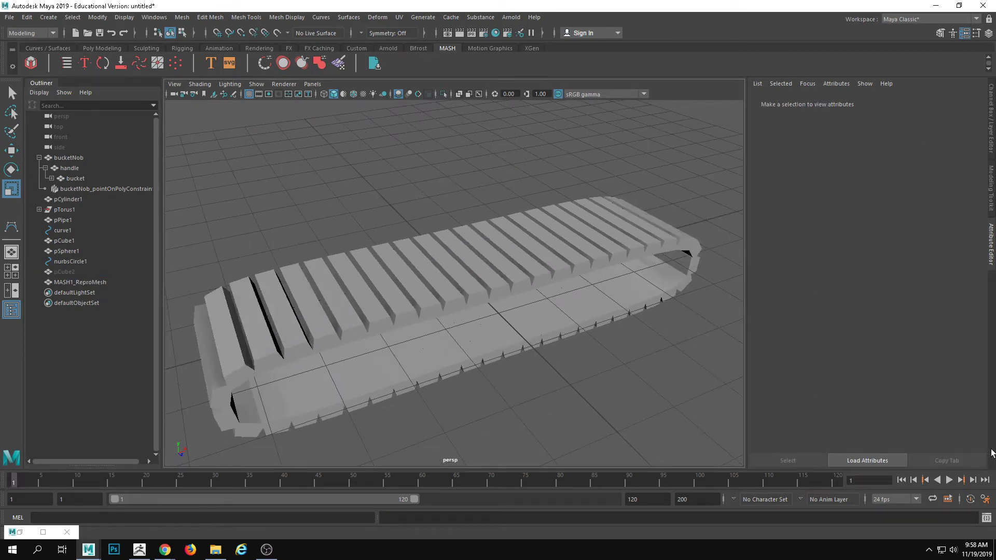
left_click(951, 480)
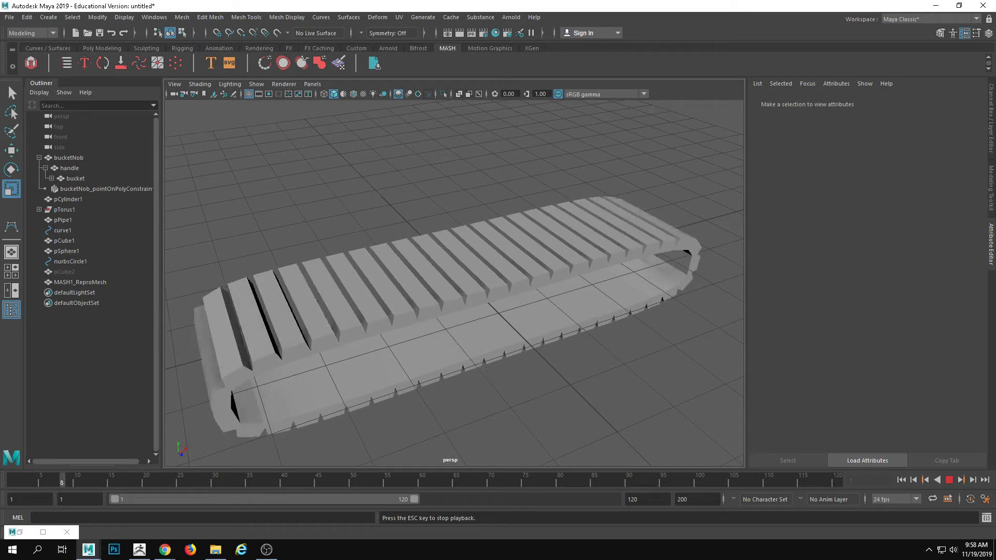
left_click(949, 481)
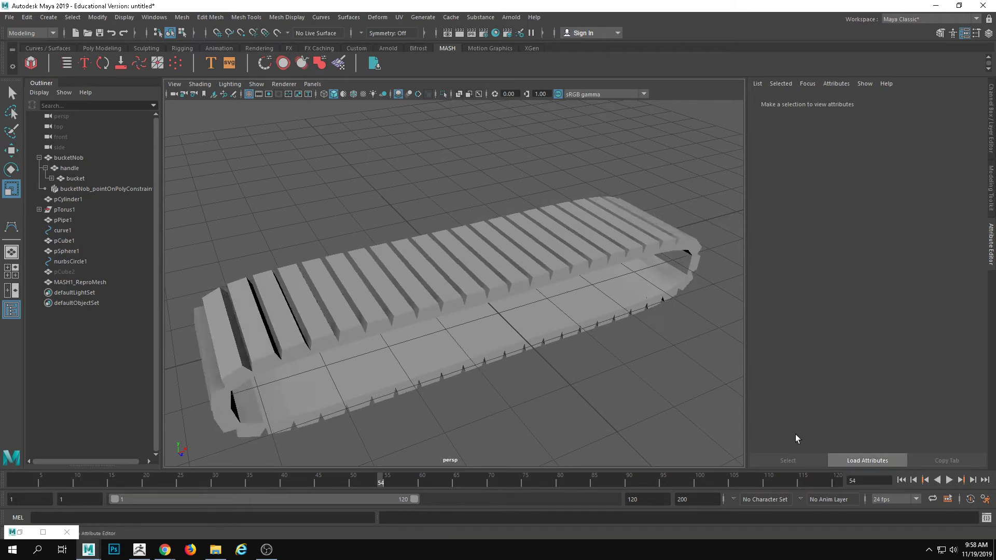
- Select the track mesh, raise the MASH1_Curve Animation Speed to 0.721, and play the animation to check it
left_click(356, 250)
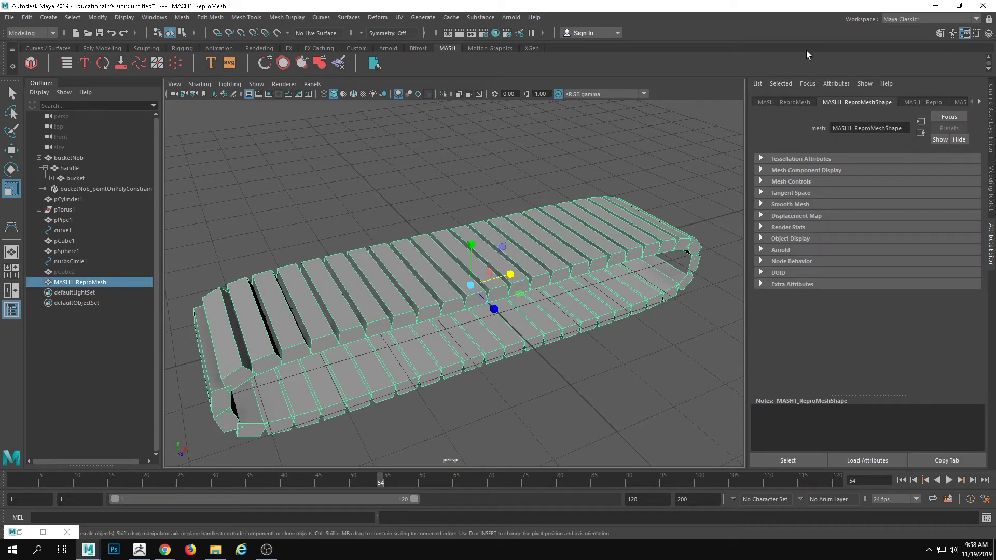
left_click(925, 101)
left_click(963, 103)
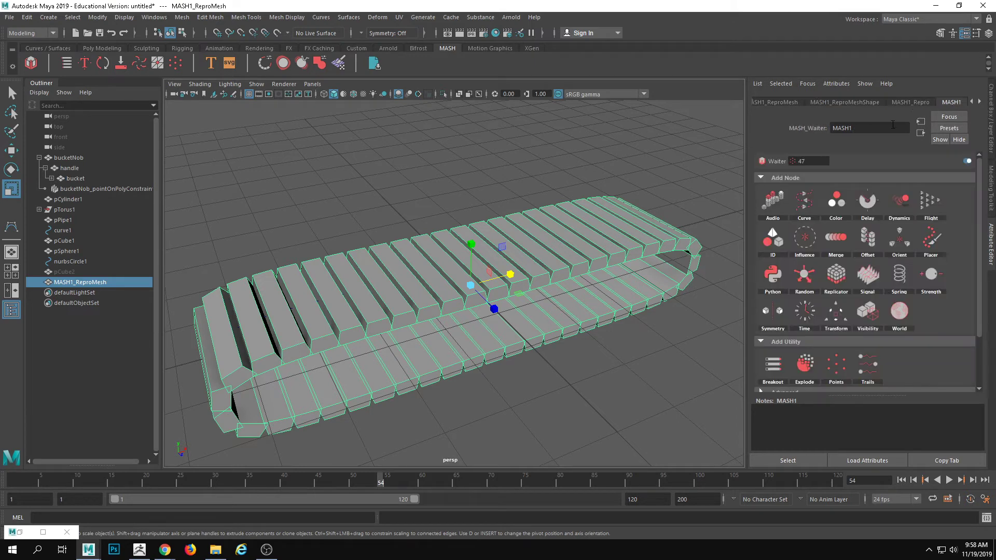
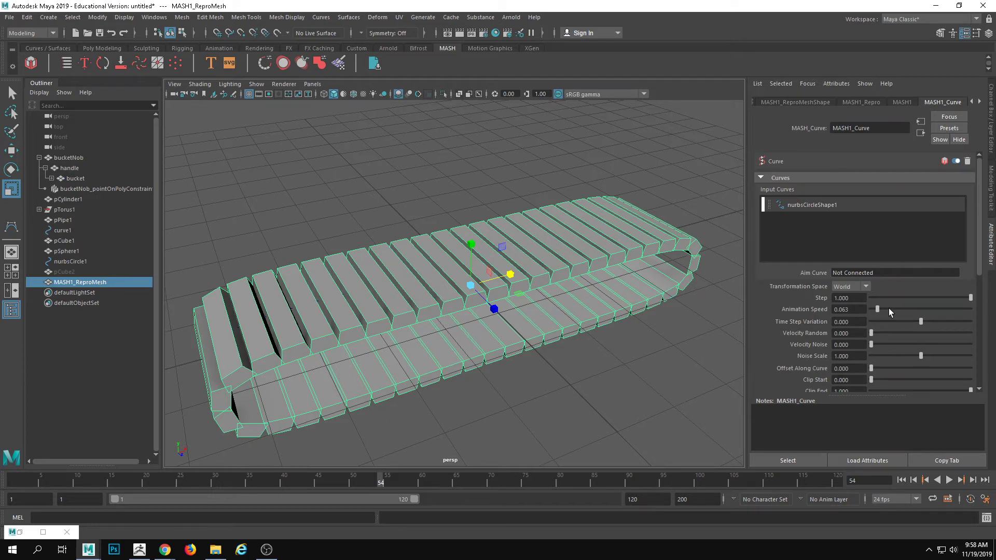
left_click_drag(888, 308, 942, 310)
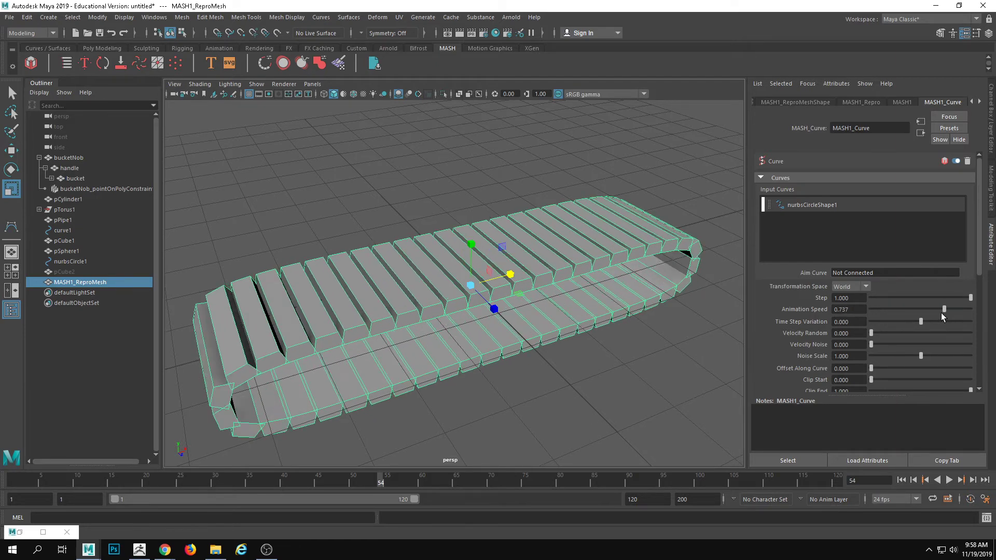
left_click(948, 481)
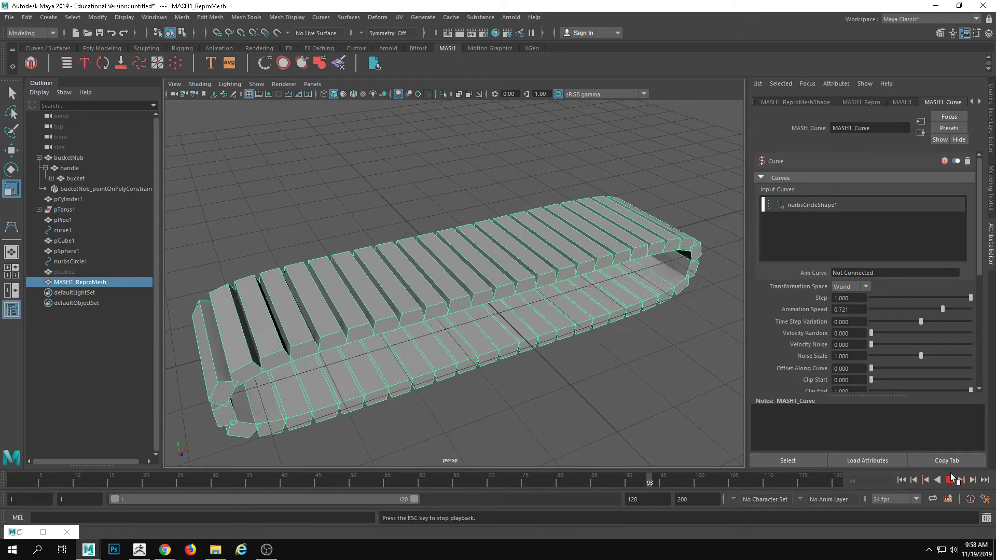
left_click(949, 480)
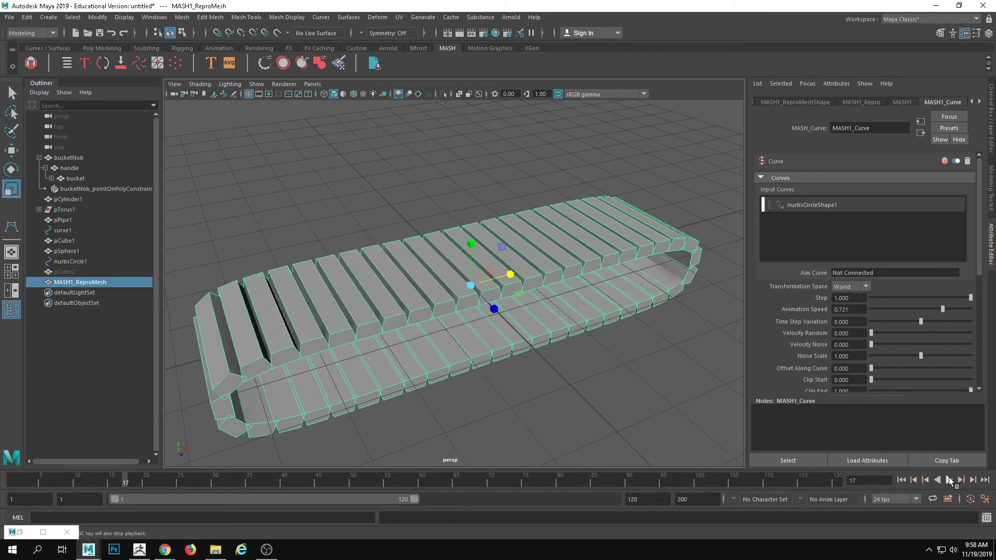
- Create a polygon cube, raise it onto the upper surface of the track, and slide it along X to the track's near end
left_click(422, 167)
left_click_drag(422, 166, 405, 184, "alt")
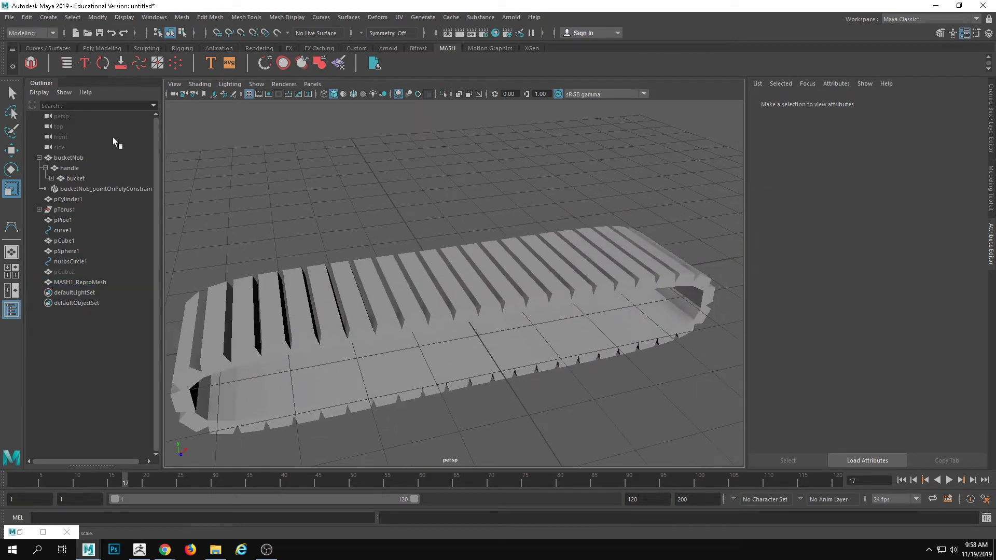
left_click(103, 48)
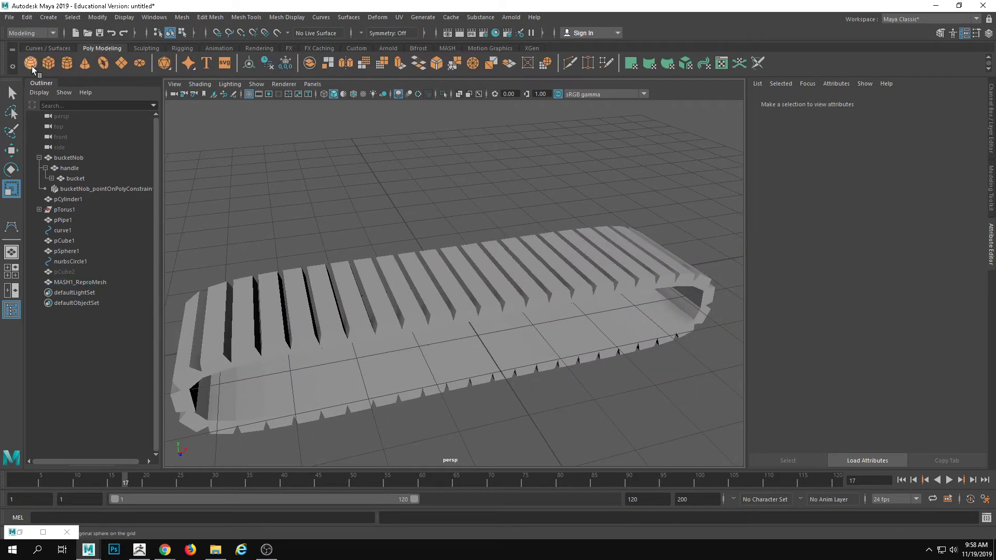
left_click(49, 63)
key("w")
middle_click_drag(345, 316, 446, 269, "alt")
scroll(604, 233, "up", 1)
middle_click_drag(604, 235, 526, 151)
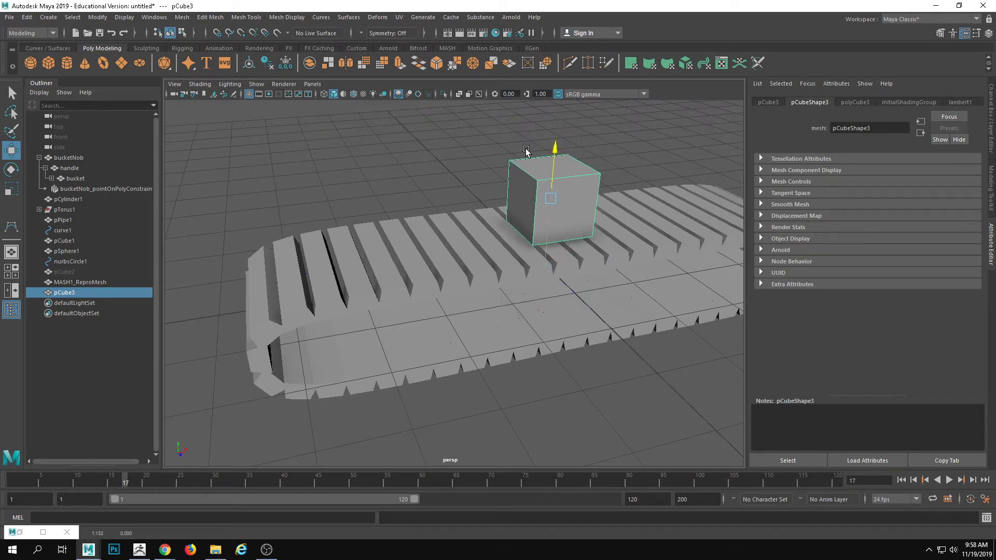
left_click_drag(597, 193, 369, 204)
middle_click_drag(463, 254, 411, 248, "alt")
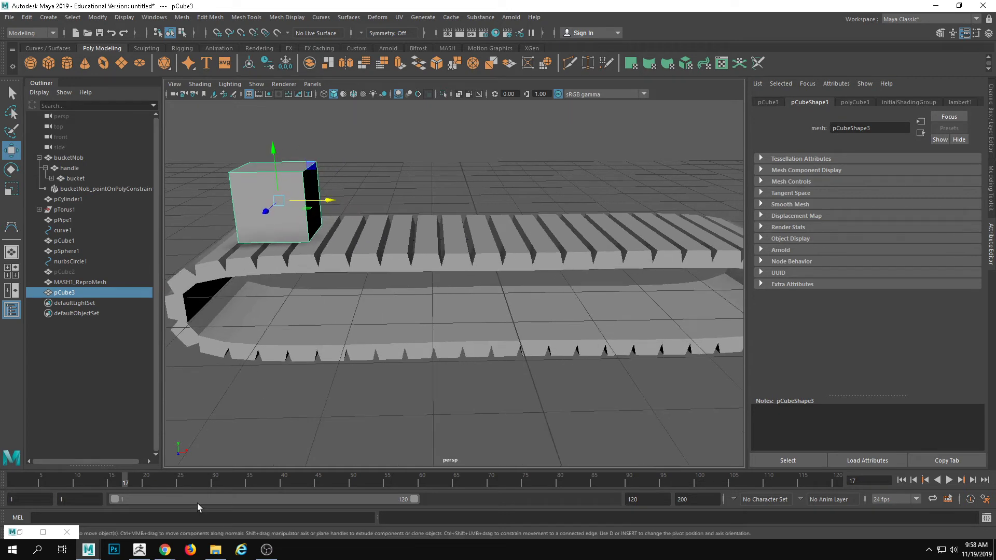
left_click_drag(276, 148, 276, 150)
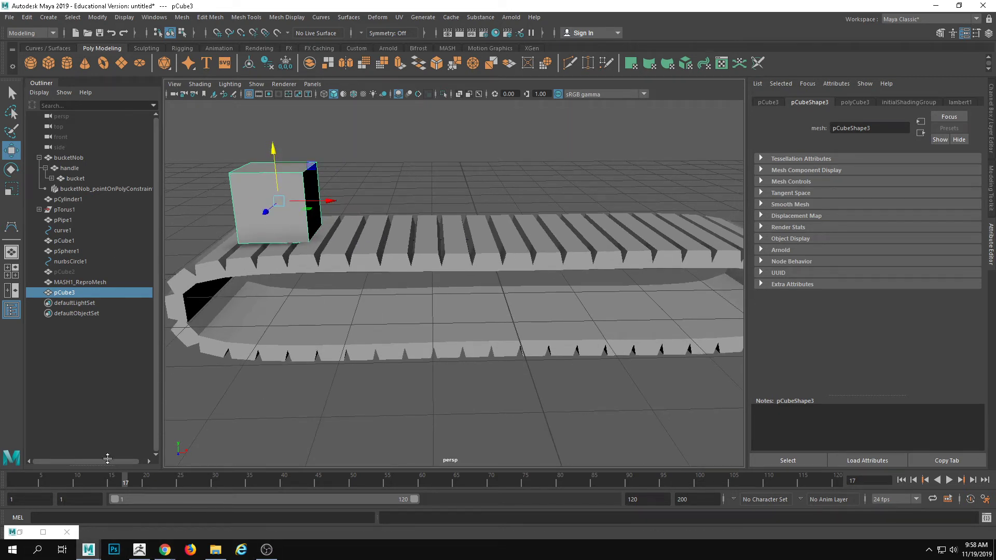
- Return the timeline to frame 1 and set a keyframe on the new cube at its starting position
left_click_drag(112, 484, 4, 481)
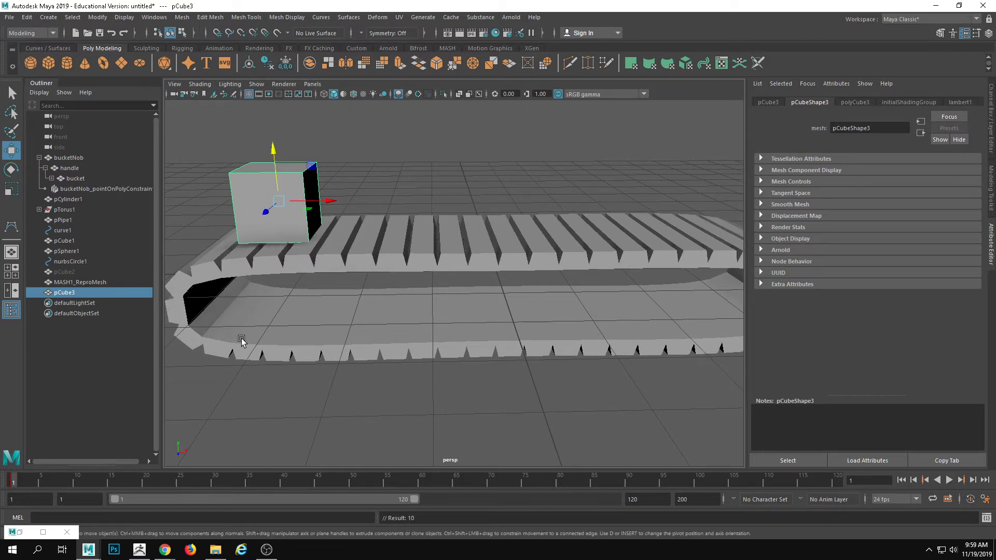
left_click_drag(535, 221, 433, 225, "alt")
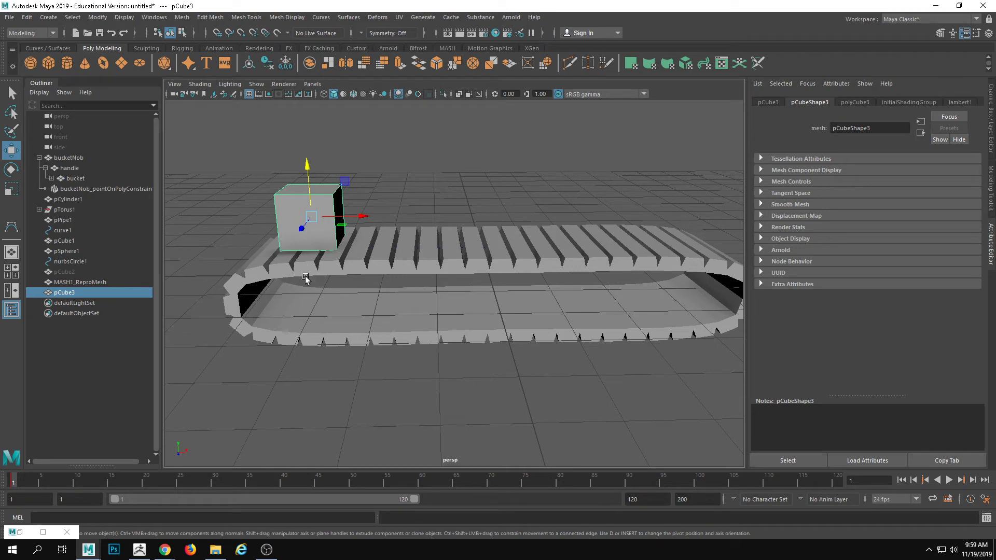
- Bring the whole track into view and play the animation to judge the timing of the track segments beneath the cube
left_click_drag(311, 272, 598, 304, "alt")
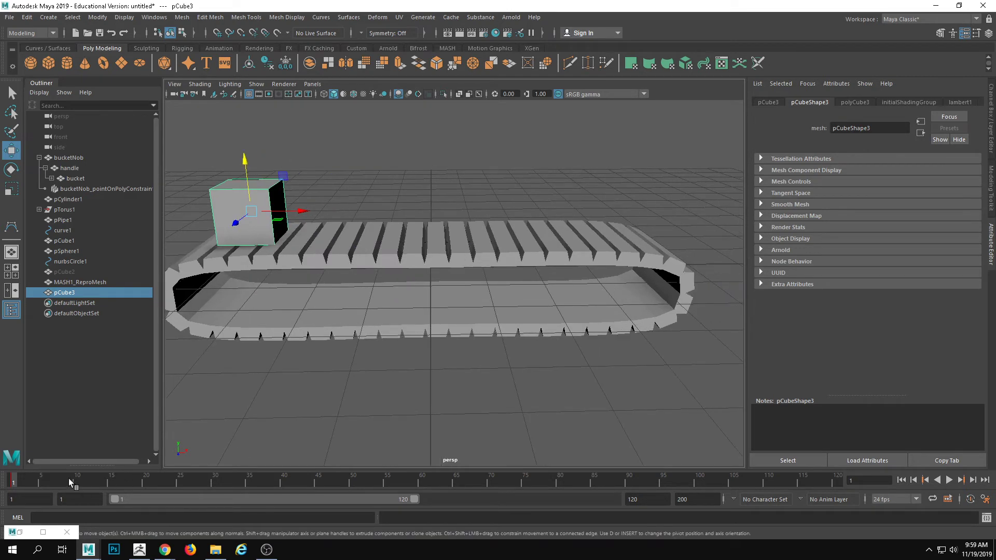
left_click(949, 480)
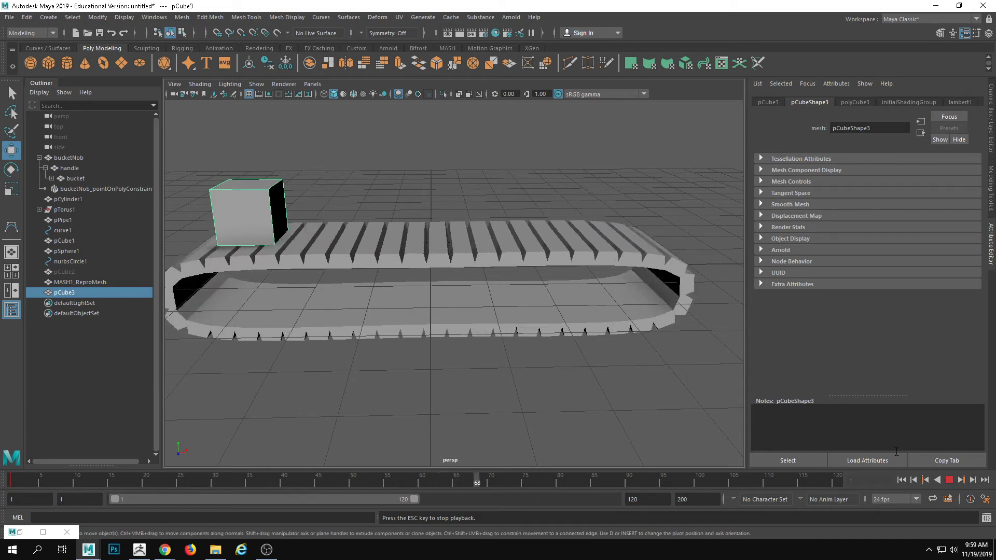
left_click(948, 480)
- At frame 75, move the cube along X to the far end of the track and set a keyframe
left_click_drag(594, 484, 527, 492)
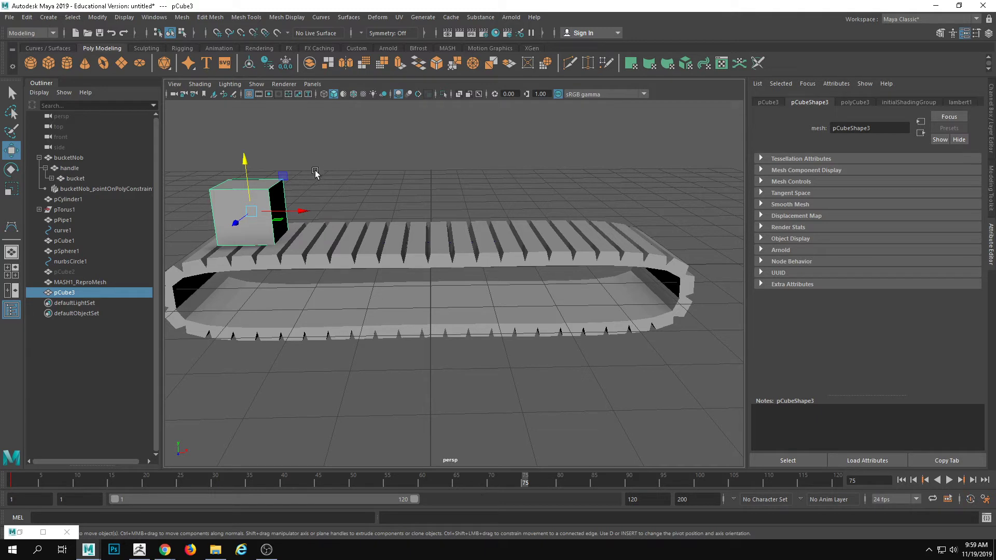
left_click_drag(303, 211, 661, 226)
key("s")
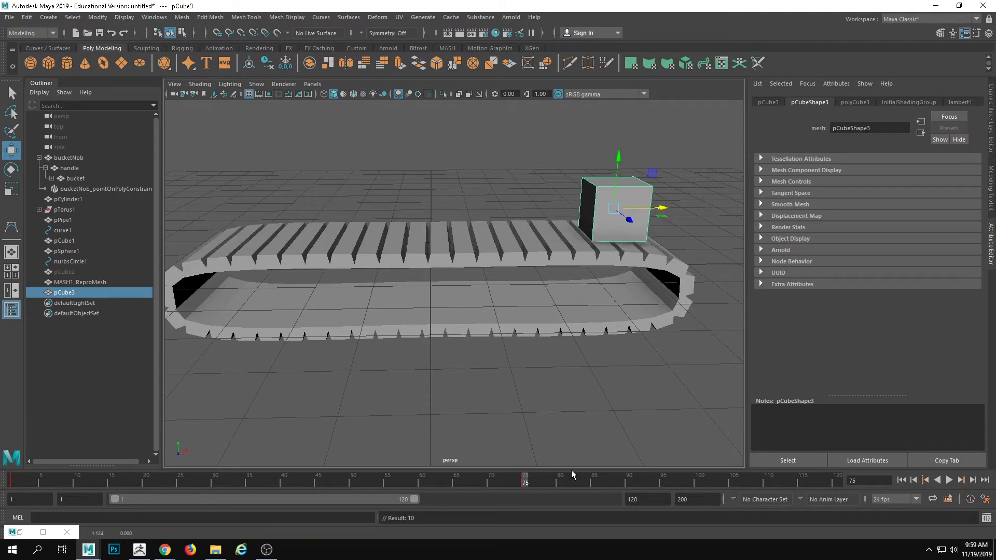
- Return the timeline to frame 1 and play the animation to check the cube's travel along the track
left_click_drag(512, 477, 11, 478)
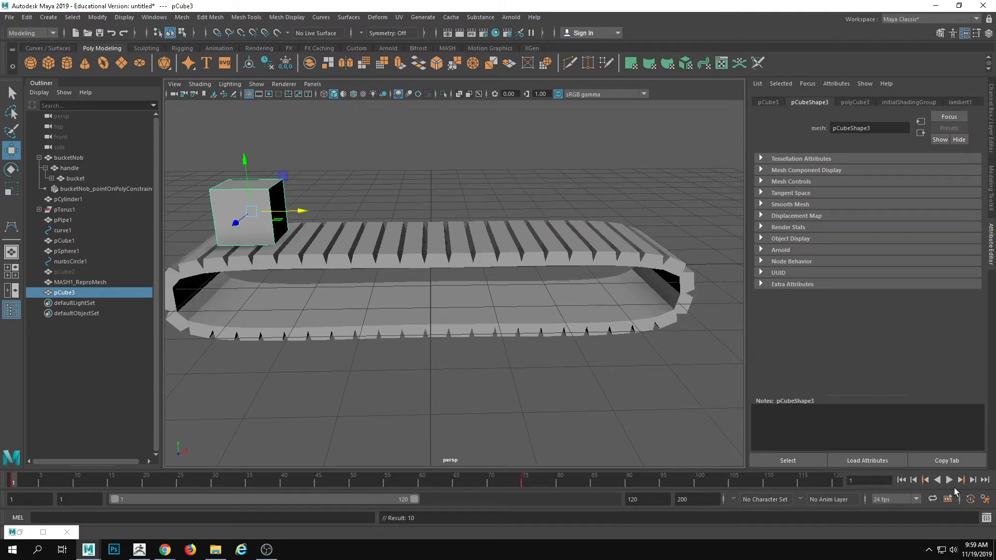
left_click(949, 480)
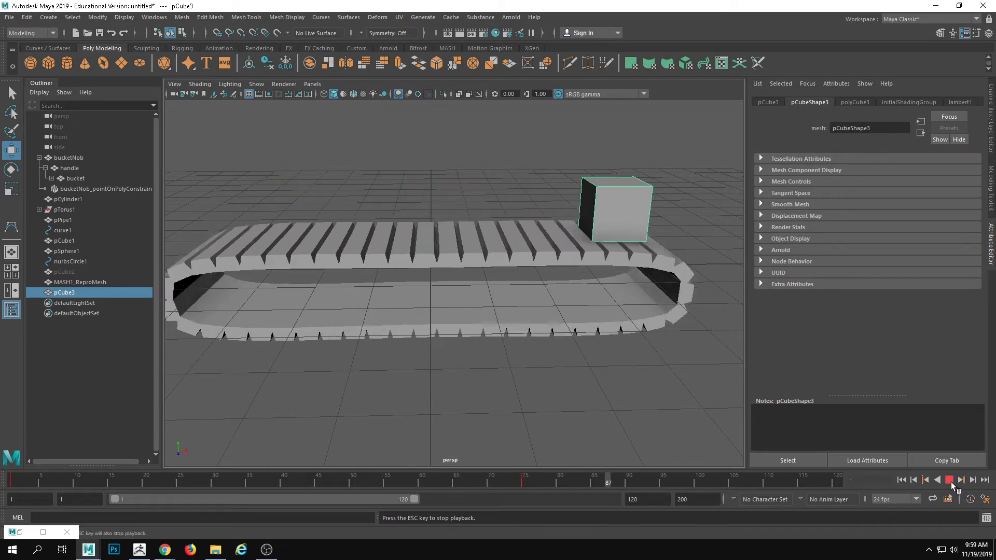
left_click(950, 480)
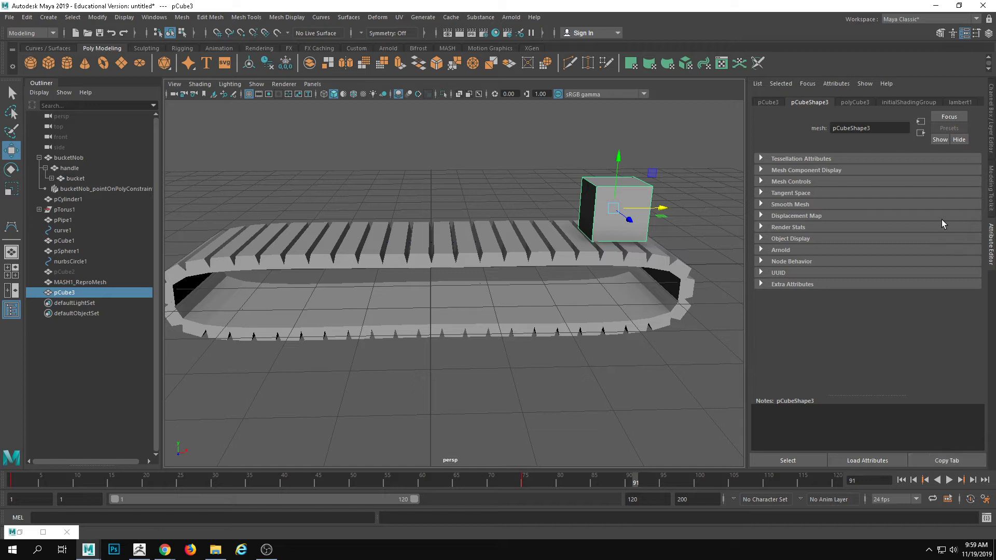
key("alt+v")
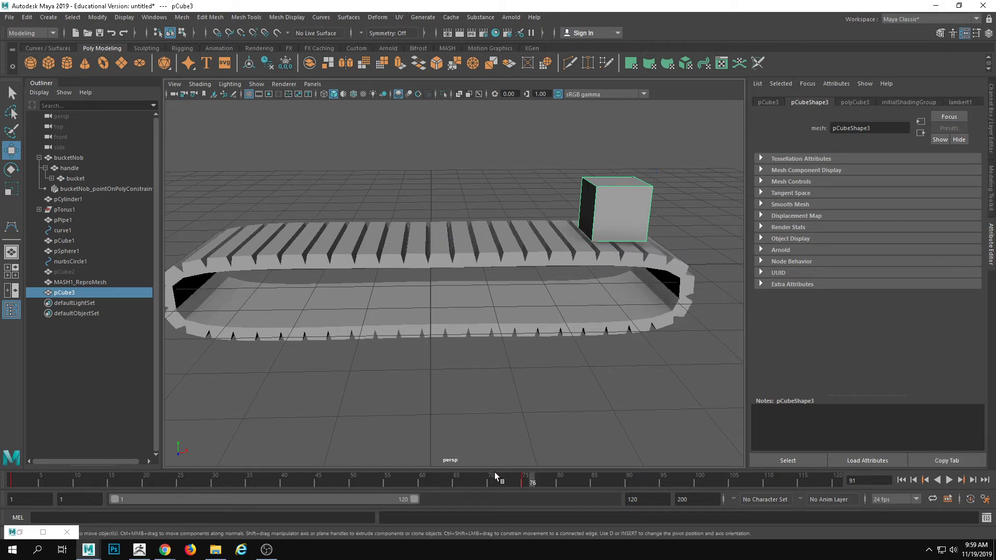
key("alt+v")
- Select the track mesh, replay from frame 1 to compare its motion with the cube's, and reselect the cube
left_click(510, 261)
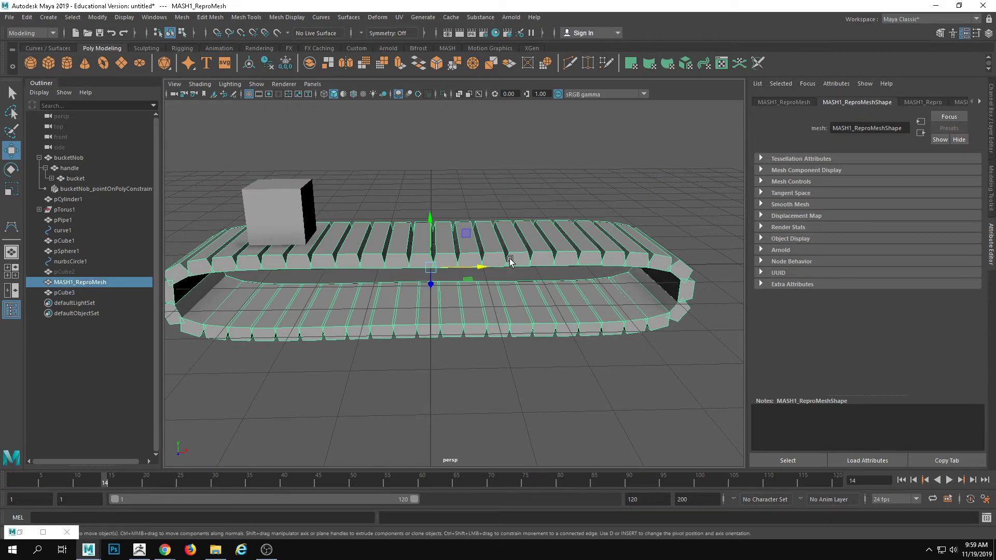
key("alt+shift+v")
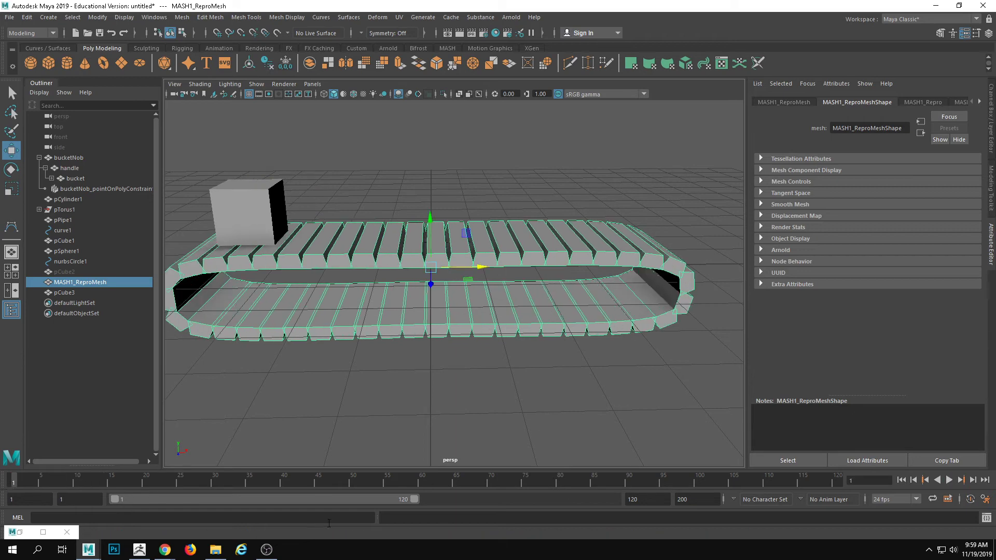
left_click(949, 481)
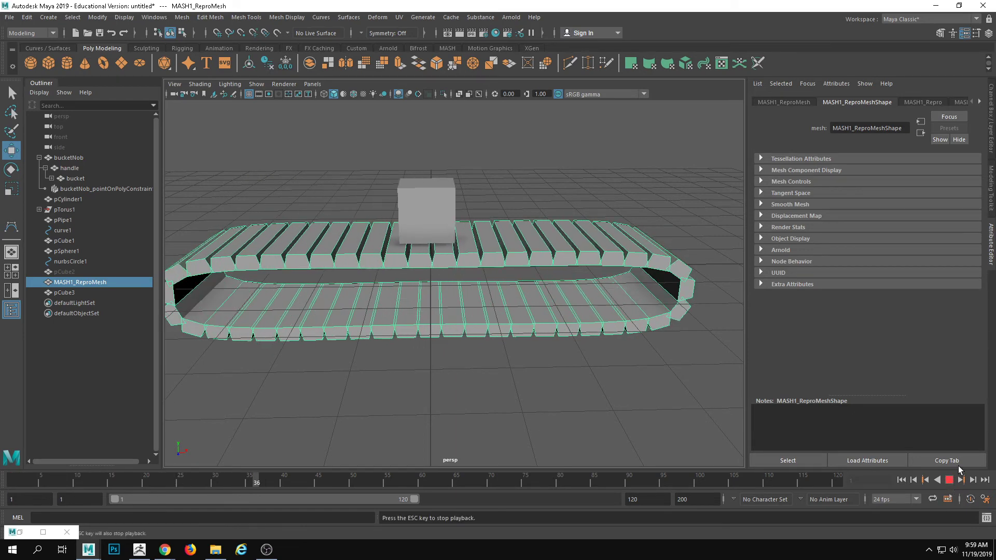
left_click(642, 243)
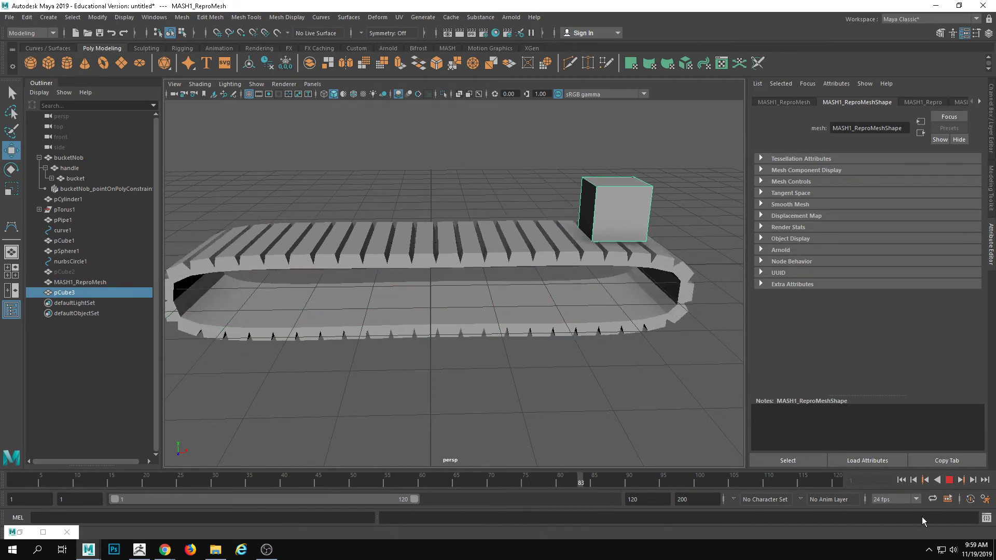
left_click_drag(296, 482, 535, 503)
- In the Graph Editor, give all keys of the cube's Translate X curve linear tangents and close the editor
left_click(106, 18)
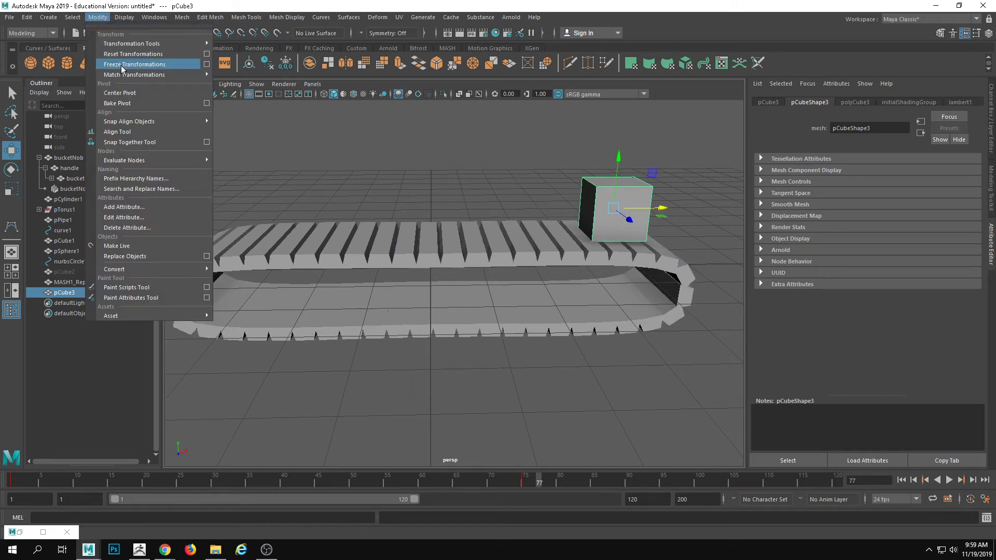
mouse_move(154, 17)
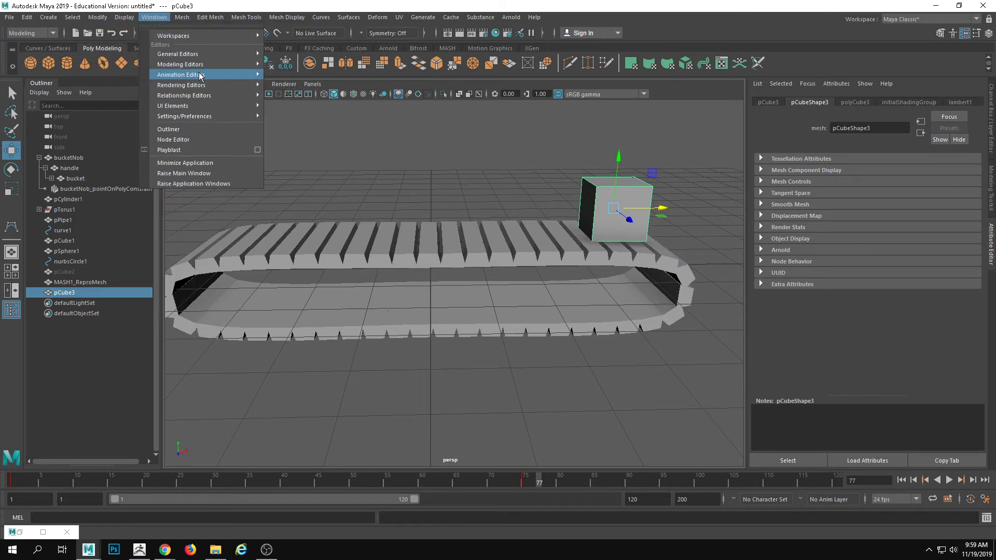
mouse_move(200, 78)
left_click(294, 84)
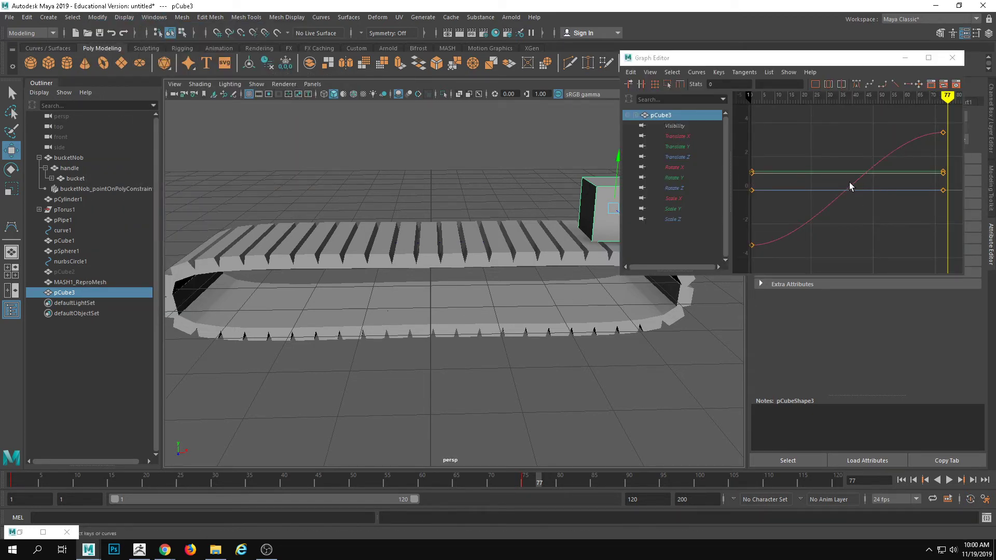
left_click(696, 135)
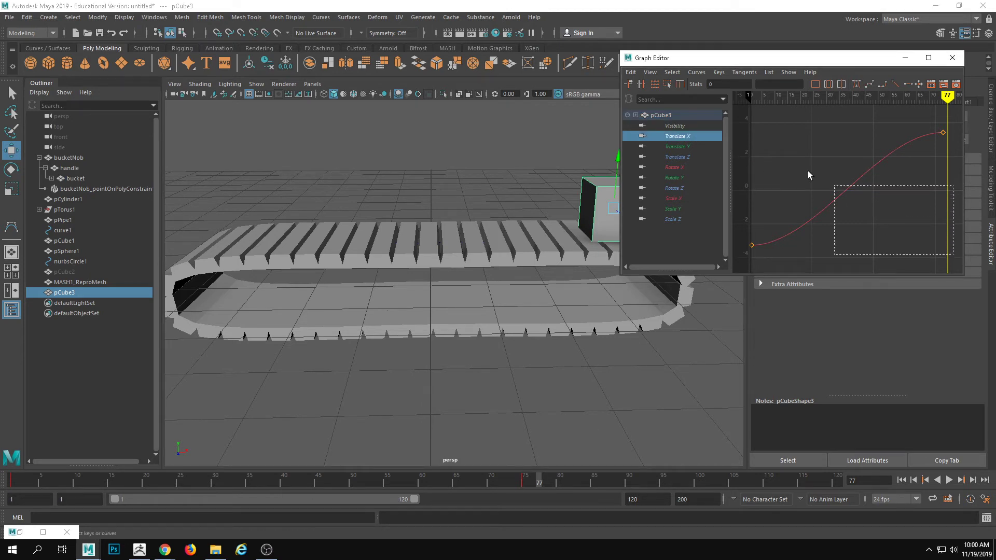
left_click_drag(808, 171, 931, 109)
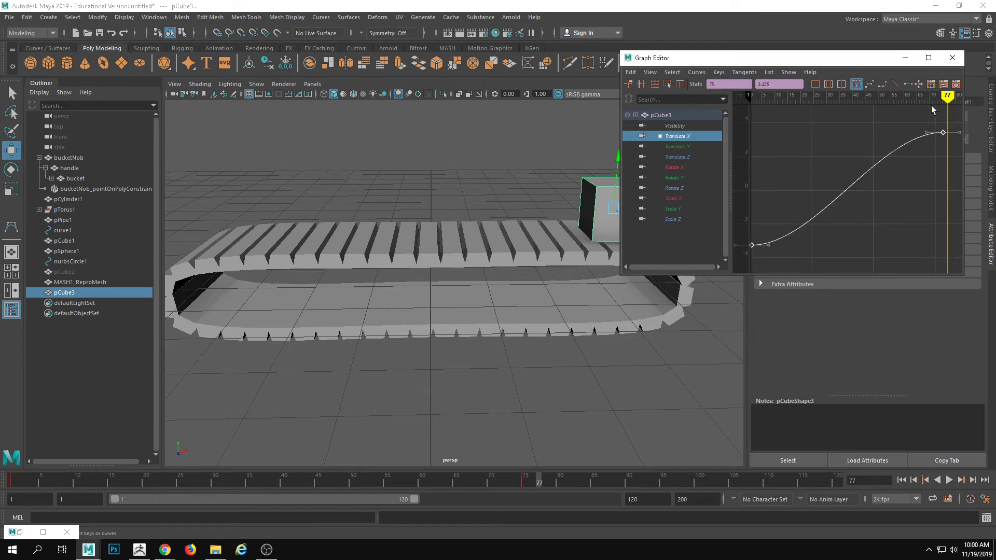
left_click(895, 86)
left_click(952, 57)
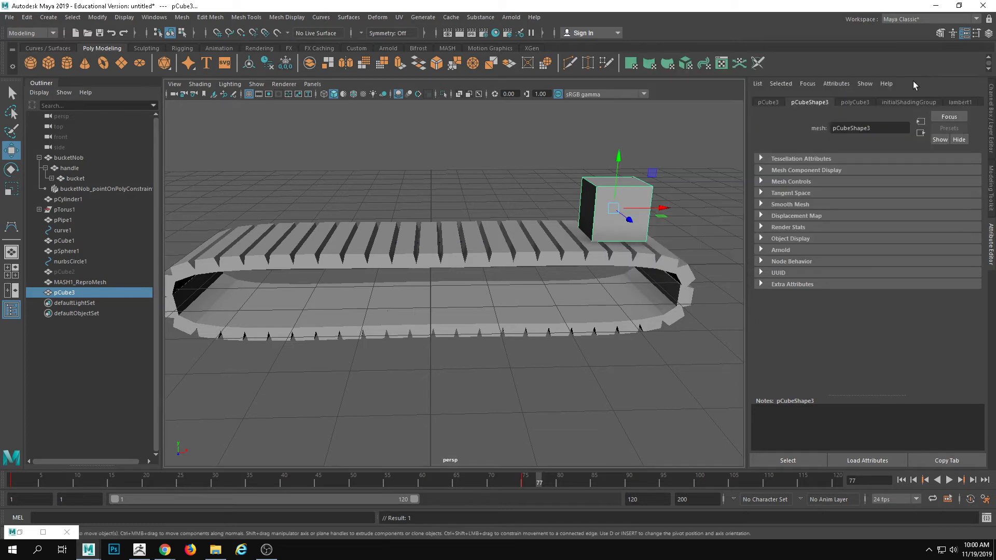
- Play the animation from frame 1 to compare the cube's linear movement with the track's speed
left_click_drag(124, 479, 1, 497)
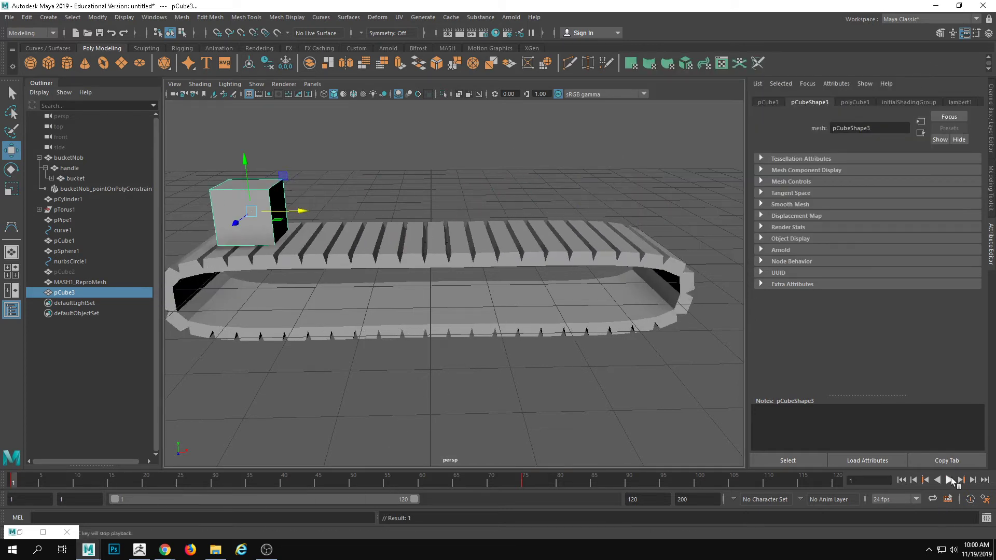
left_click(950, 480)
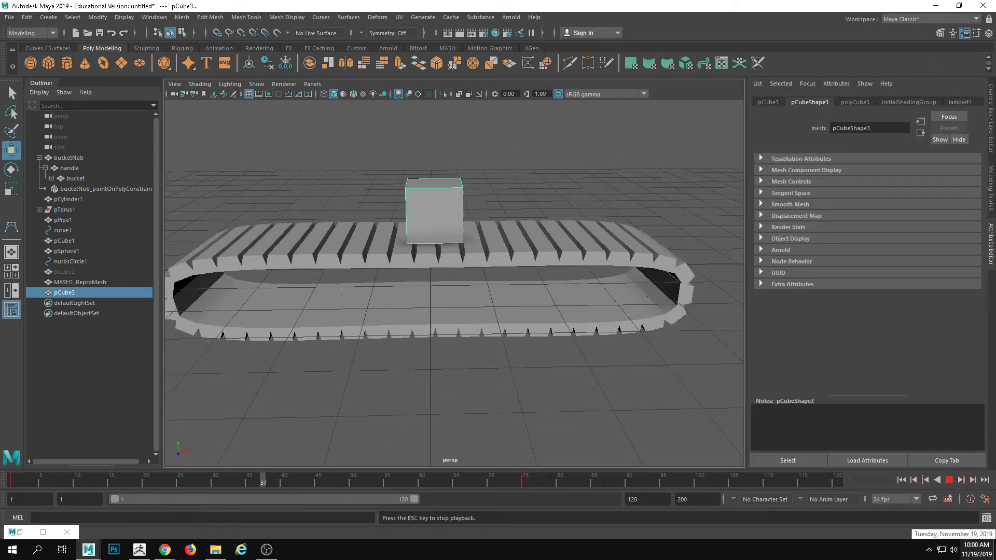
key("Escape")
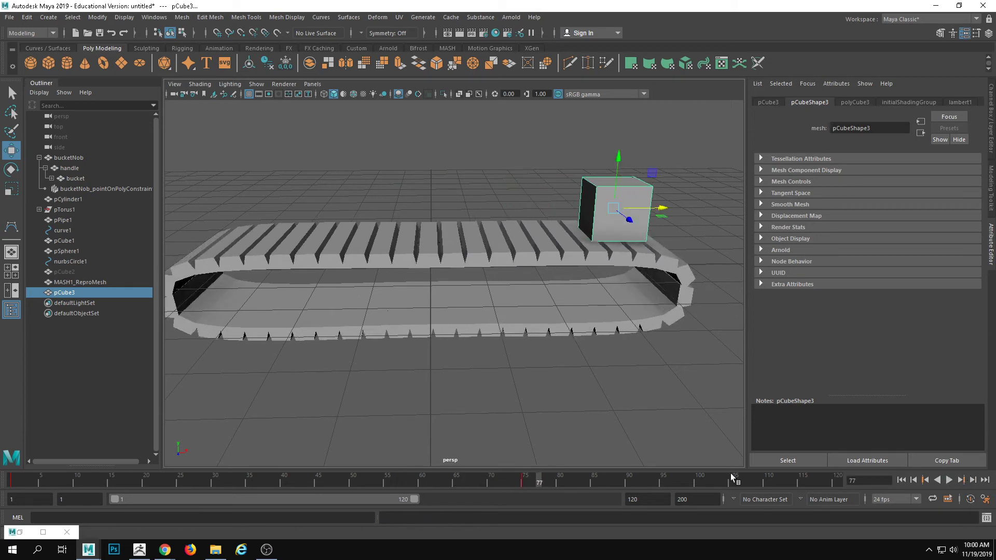
- Cut the cube's end keyframe at frame 75, paste it at frame 80, and replay the animation from frame 1
mouse_move(548, 481)
left_mouse_down()
mouse_move(515, 488)
mouse_move(557, 481)
left_mouse_up()
right_click(524, 488)
left_click(545, 313)
right_click(557, 482)
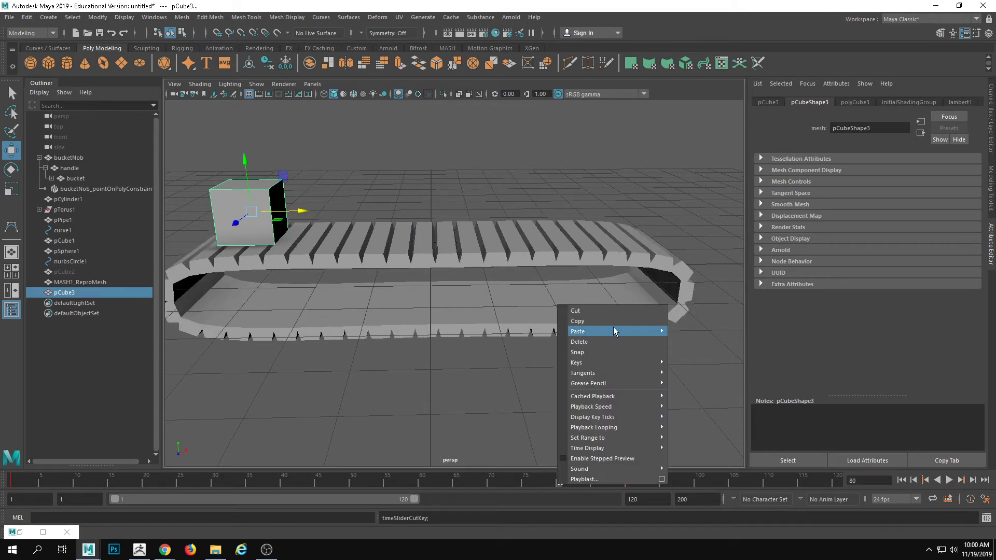
mouse_move(613, 331)
left_click(684, 334)
left_click(905, 480)
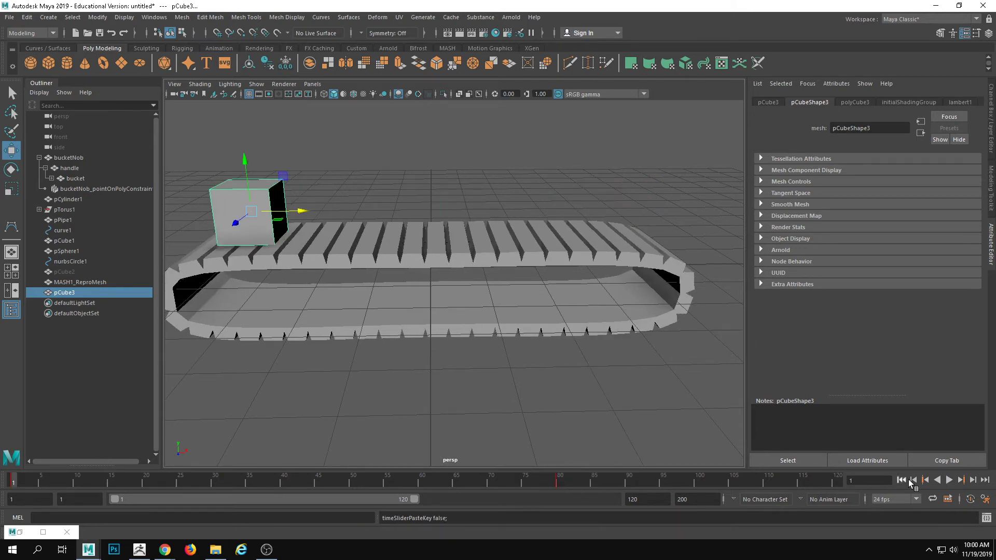
left_click(949, 480)
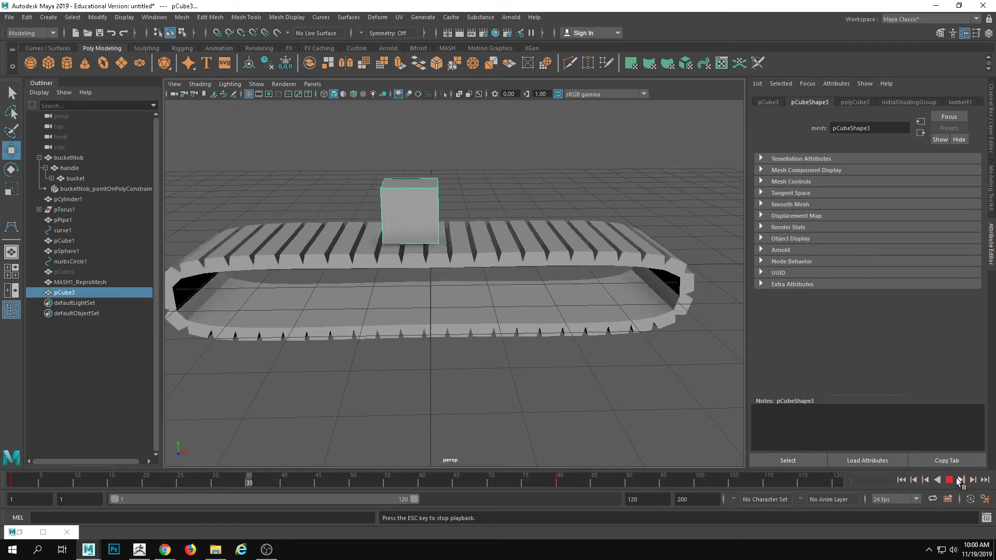
left_click(949, 480)
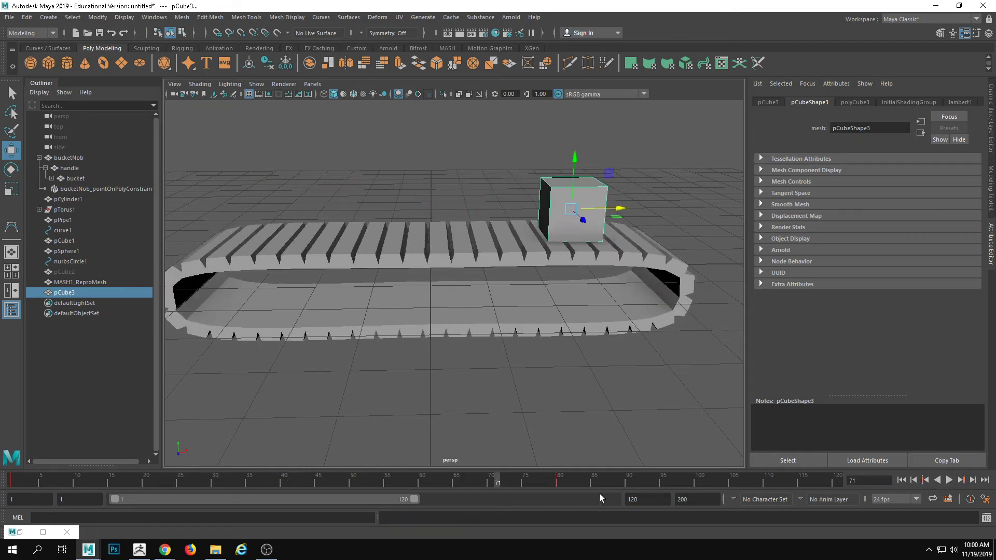
- Cut the cube's end keyframe at frame 80, paste it at frame 85, and play from frame 1 to check the speed
left_click(563, 481)
right_click(562, 481)
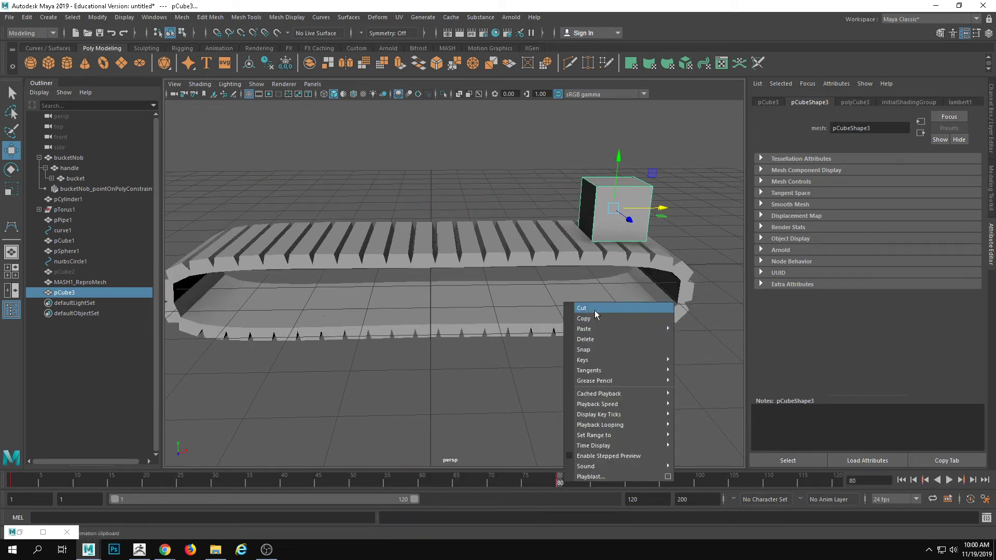
left_click(595, 310)
left_click(595, 482)
right_click(596, 480)
mouse_move(652, 328)
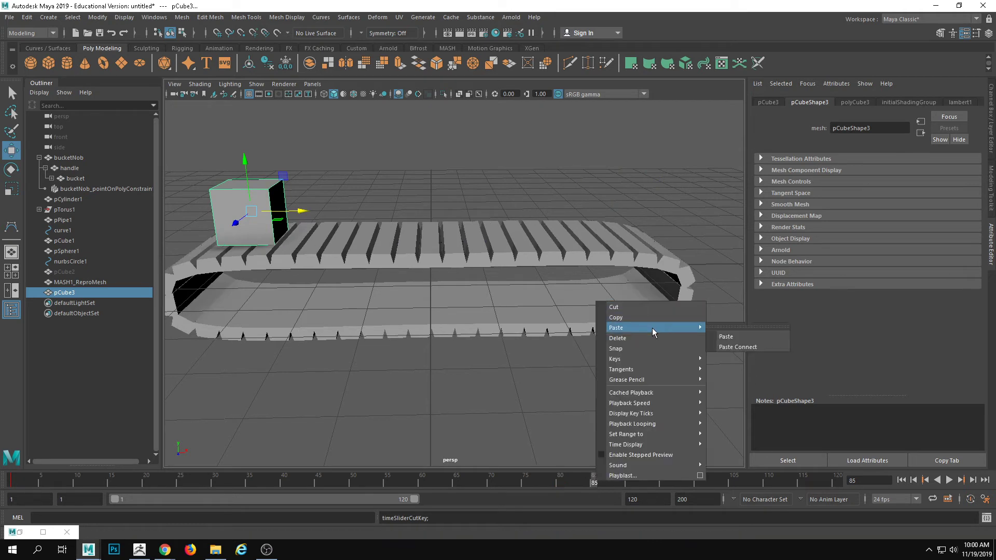
left_click(726, 336)
left_click(901, 480)
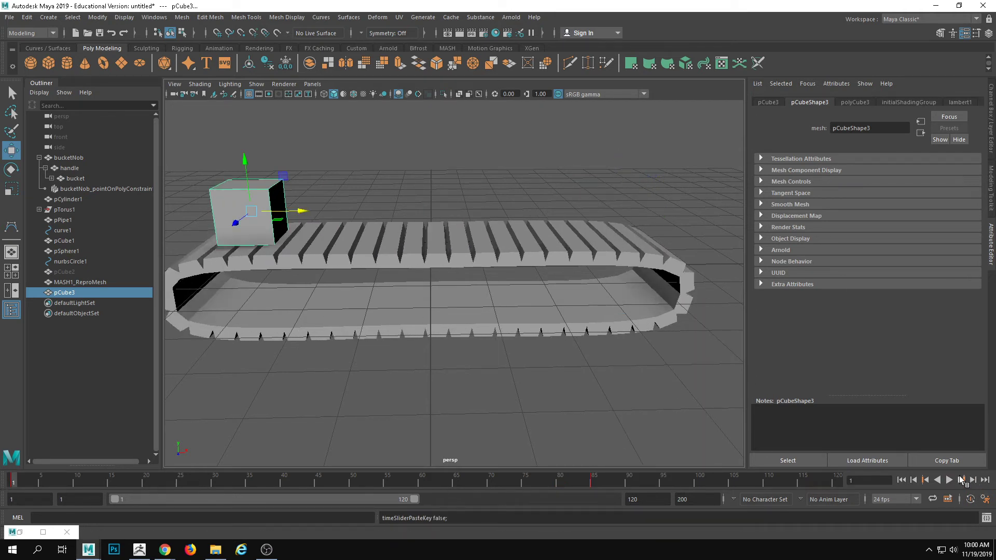
left_click(949, 480)
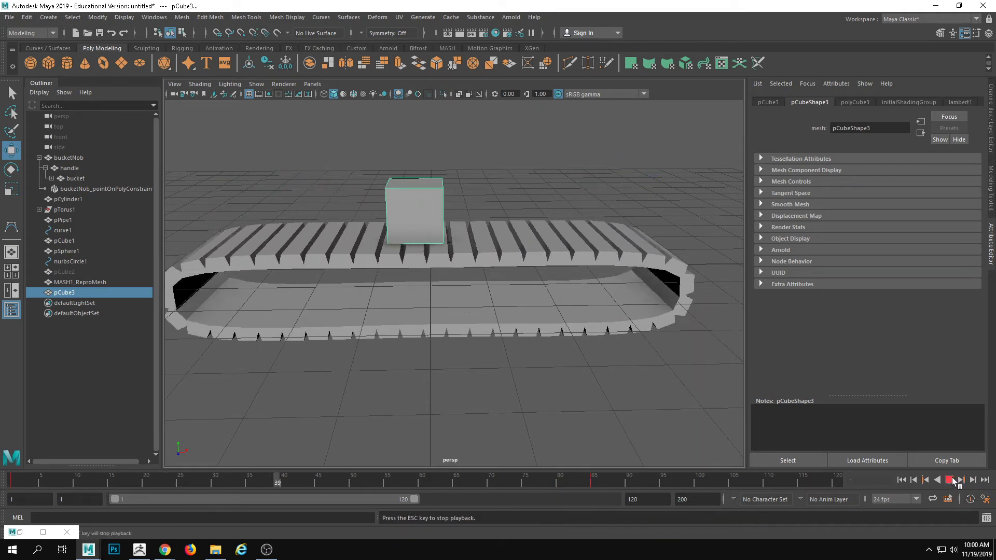
left_click(950, 480)
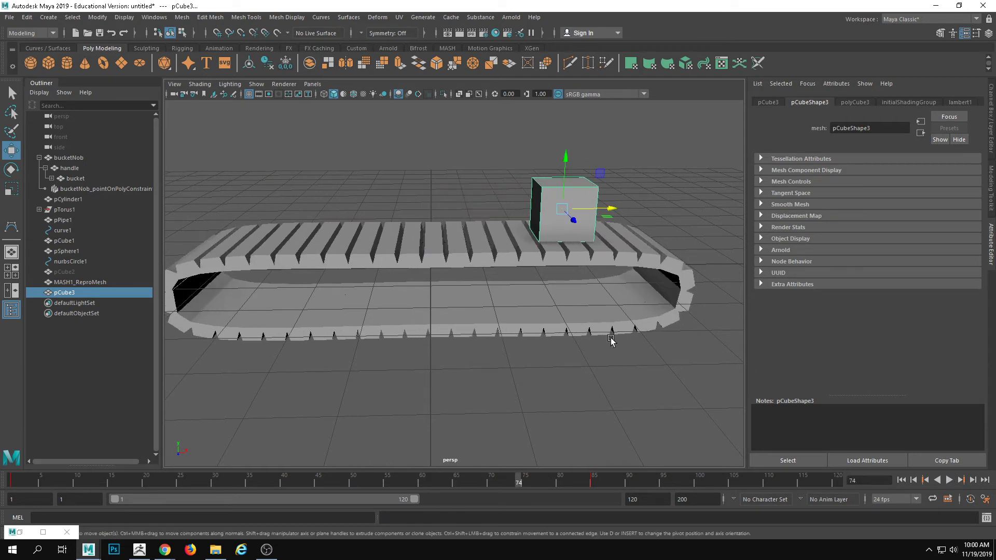
- Shift the cube's end keyframe to about frame 94 and scrub the timeline from frame 1 to check its match with the track
mouse_move(642, 481)
left_mouse_down("shift")
mouse_move(530, 481)
mouse_move(648, 481)
left_mouse_up("shift")
left_click_drag(576, 480, 1, 470)
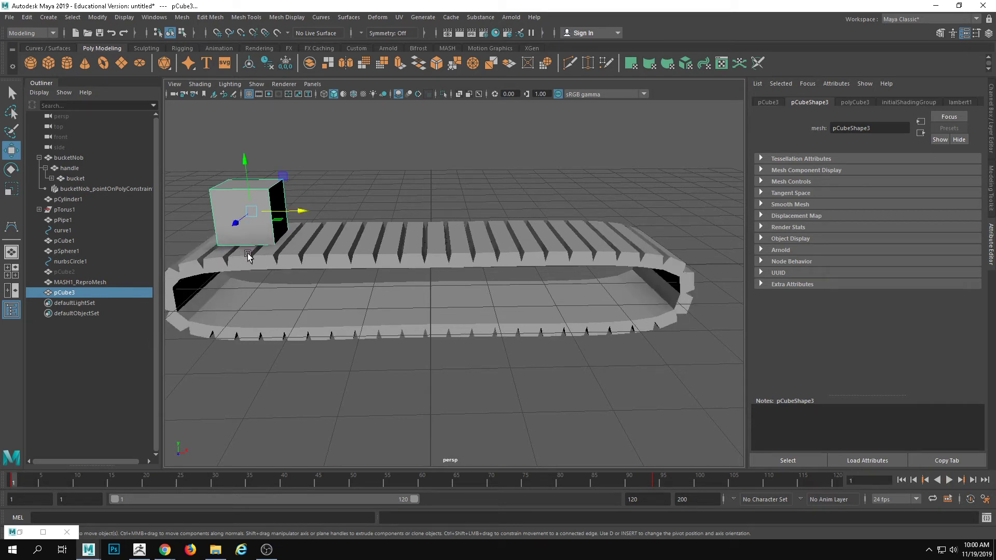
left_click_drag(23, 480, 49, 485)
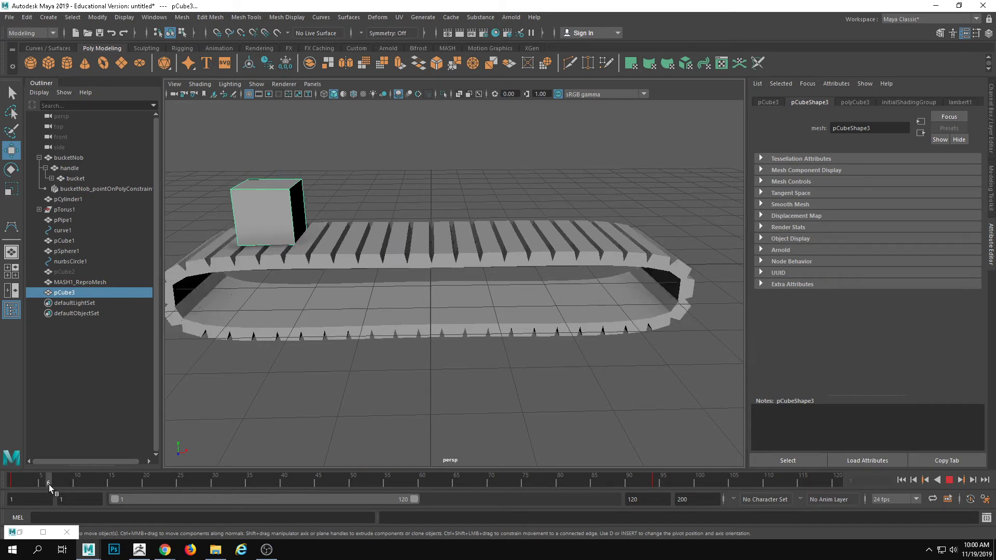
left_click_drag(169, 491, 347, 497)
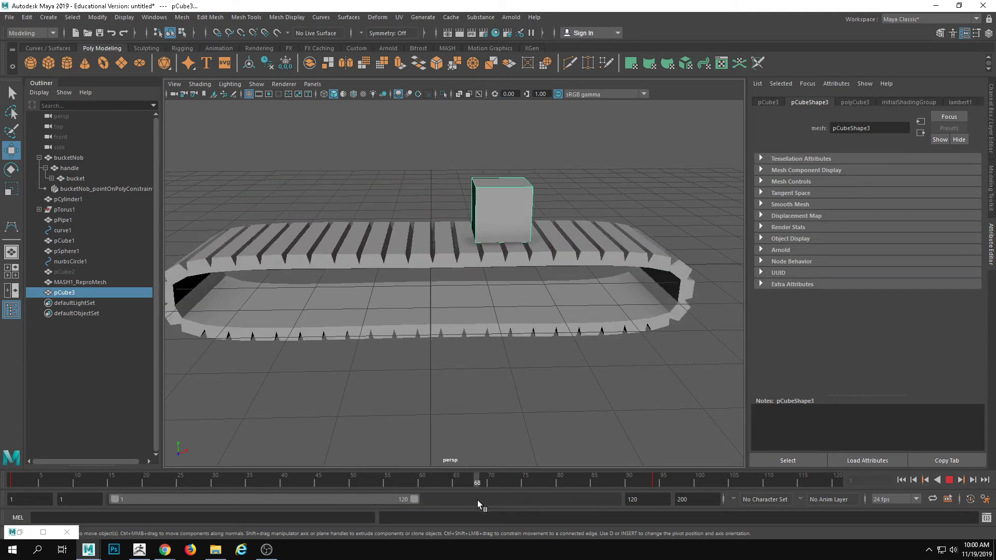
left_click_drag(473, 500, 458, 500)
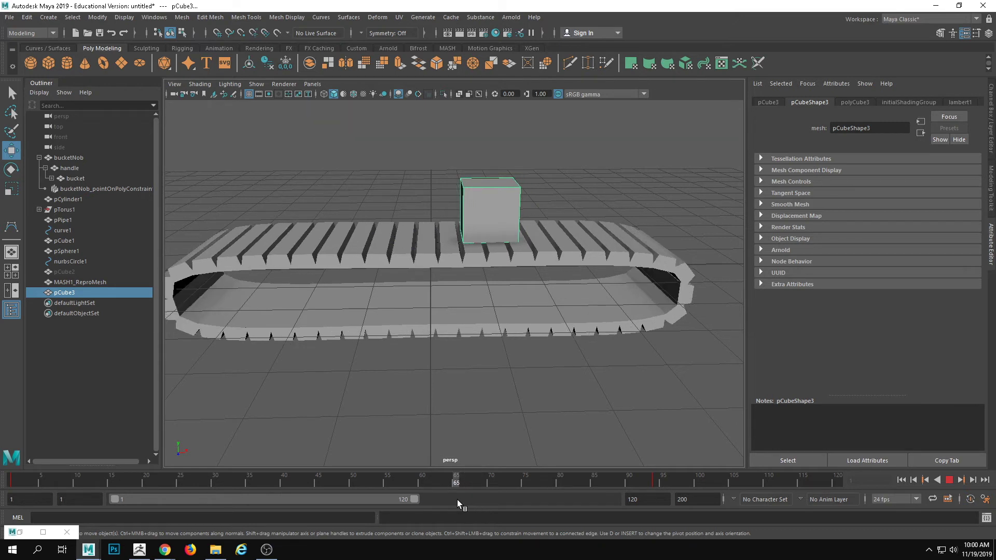
- Shift the cube's end keyframe to frame 65 and play from frame 1 to check its speed against the track
left_click_drag(694, 478, 565, 482, "shift")
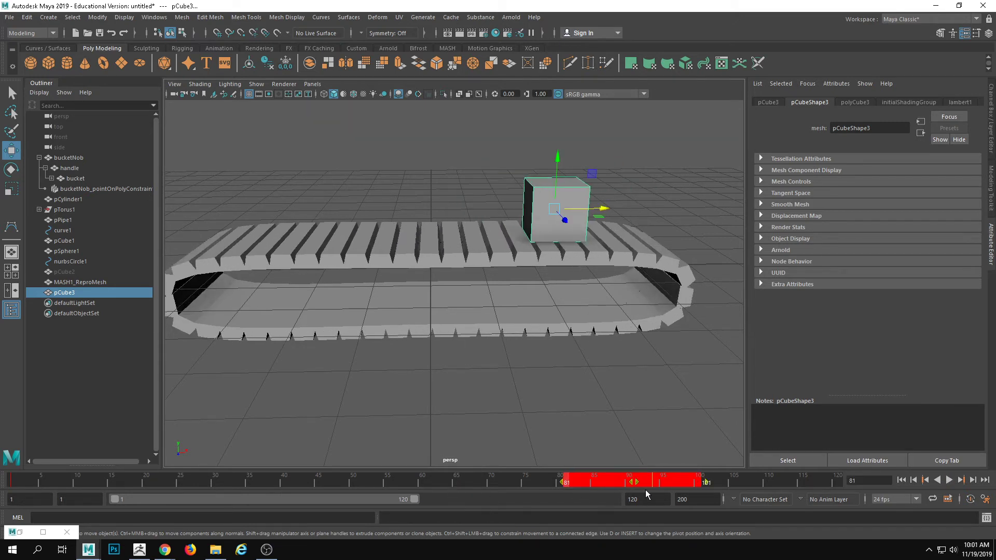
left_click_drag(635, 483, 435, 489)
left_click_drag(304, 478, 11, 478)
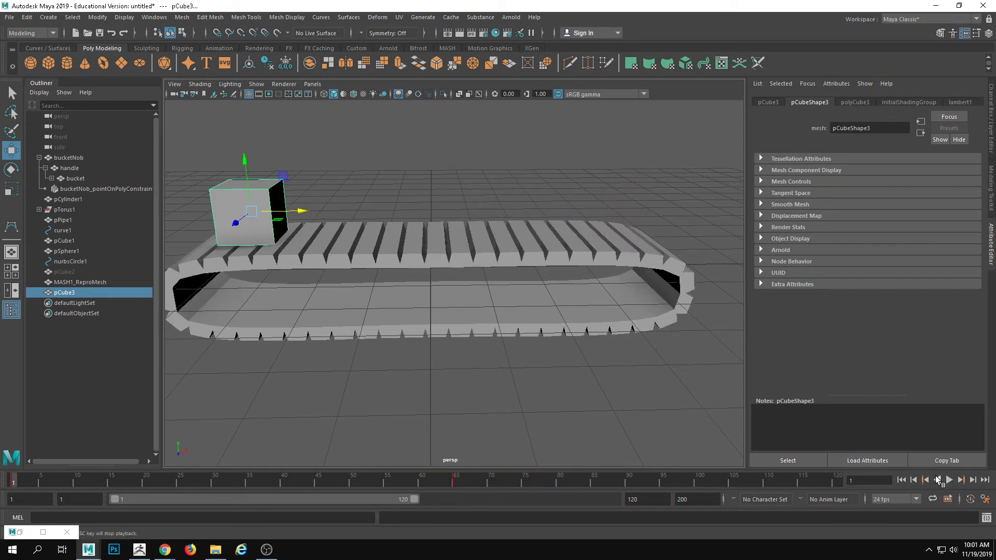
left_click(949, 480)
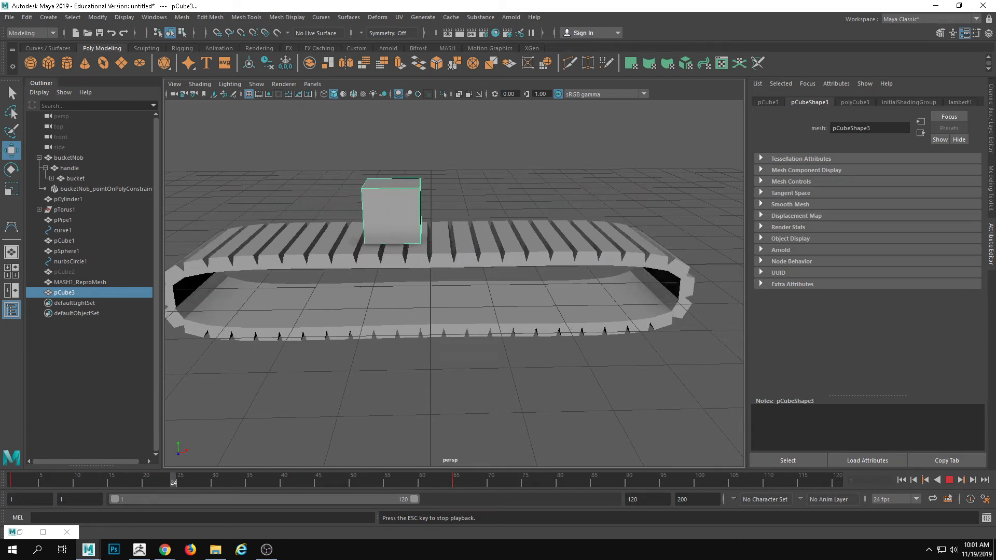
key("Escape")
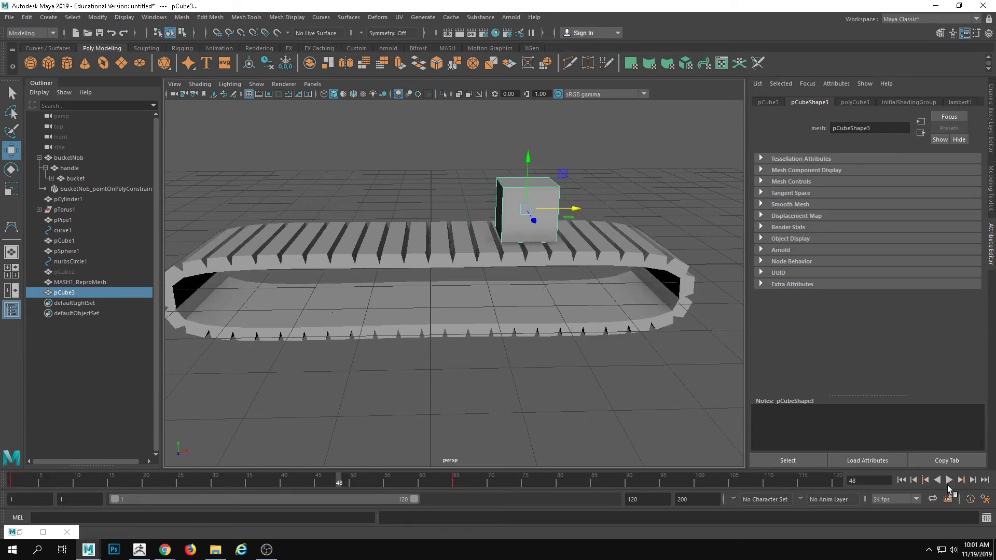
- Shift both of the cube's travel keyframes later so they start at frame 20 and end at frame 84
left_click(278, 479)
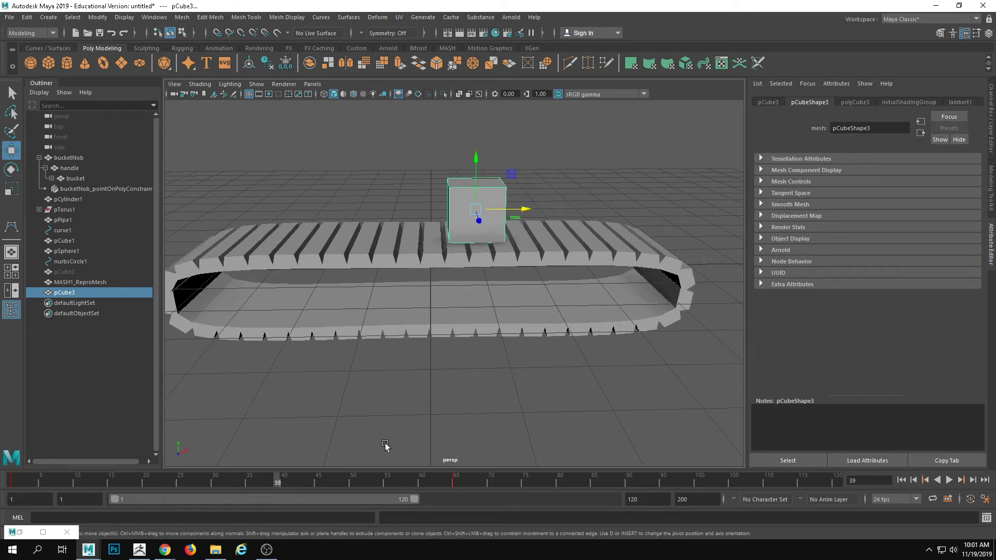
left_click_drag(498, 481, 11, 482, "shift")
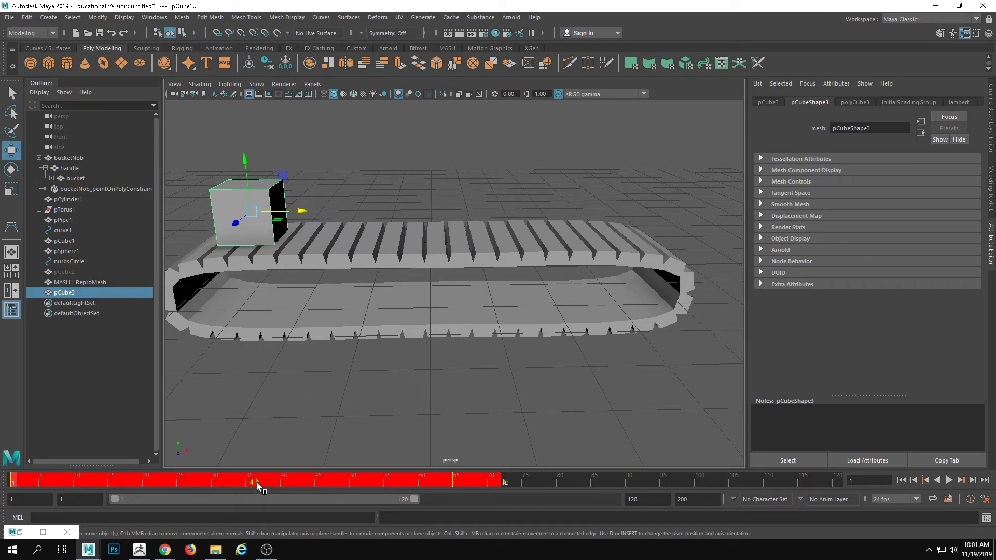
left_click_drag(256, 482, 385, 478)
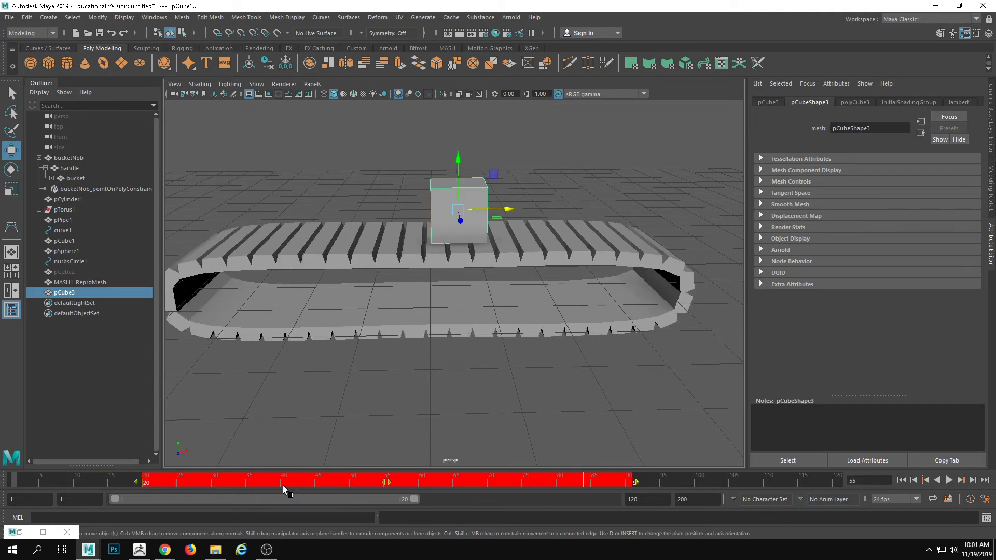
- At frame 1, raise the cube high above the start of the track and key it
left_click_drag(282, 486, 13, 480)
left_click_drag(244, 162, 284, 5)
middle_click_drag(447, 225, 478, 318, "alt")
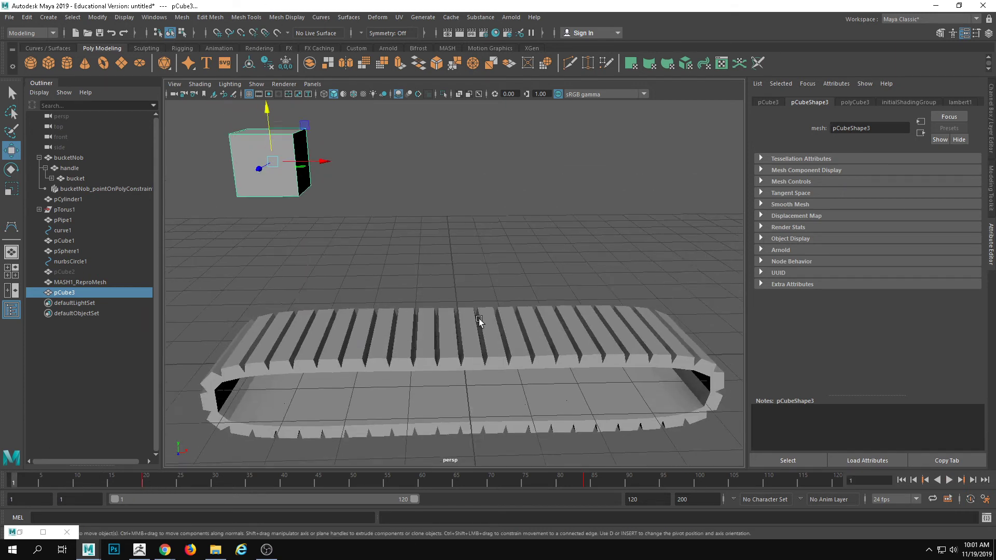
right_click_drag(478, 318, 317, 218, "alt")
left_click_drag(373, 177, 372, 139)
right_click_drag(406, 285, 474, 263, "alt")
key("s")
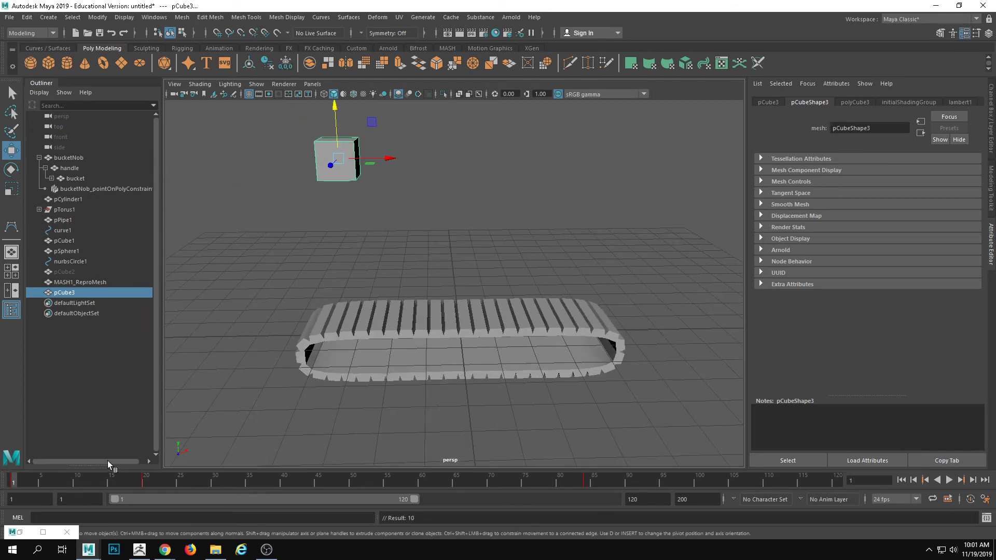
- At frame 21, raise the cube slightly off the track and set a keyframe for the landing bounce
left_click_drag(20, 483, 151, 487)
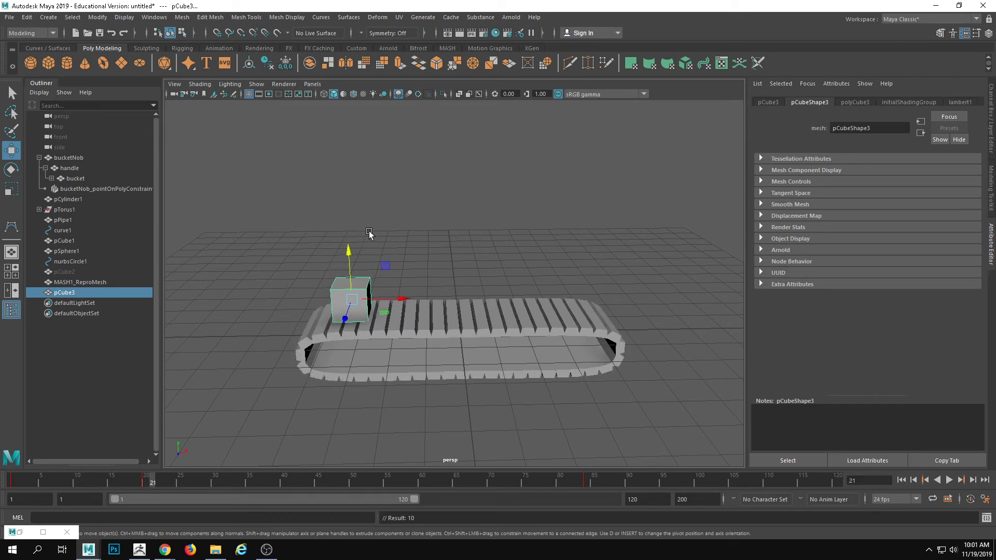
left_click_drag(347, 246, 346, 237)
key("s")
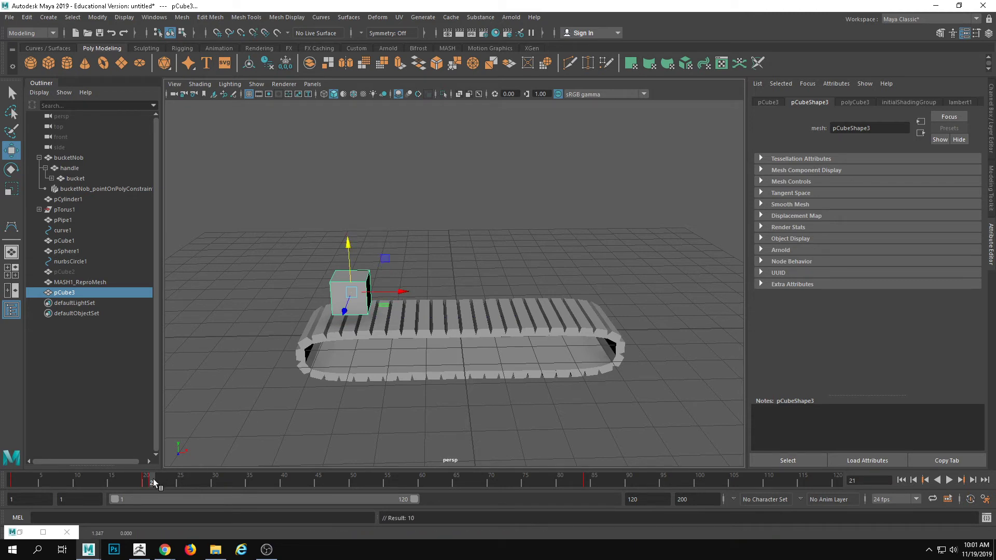
- Key the cube at frame 23, lower its bounce height at frame 21, and play the animation to check it
left_click_drag(154, 482, 165, 484)
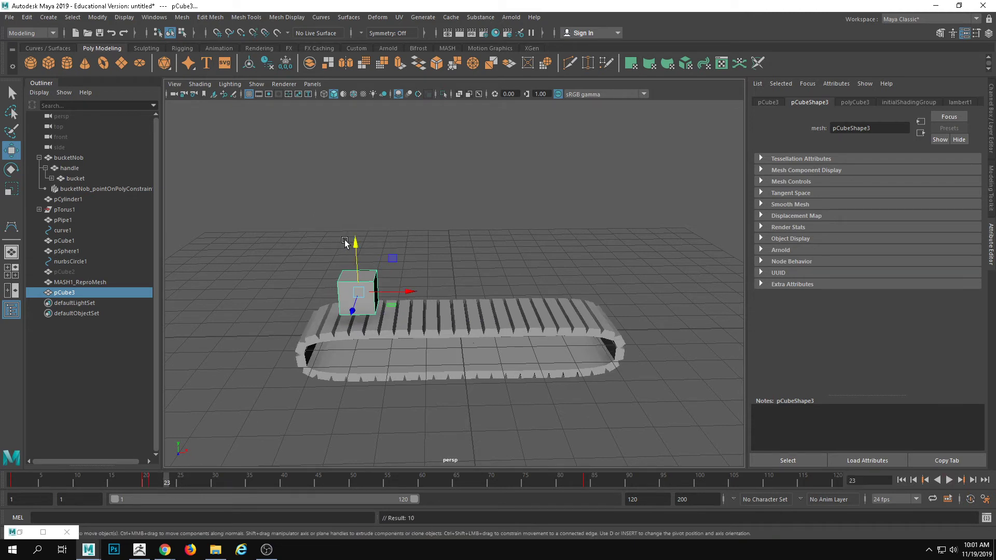
left_click_drag(344, 242, 324, 236, "alt")
left_click_drag(145, 479, 149, 487)
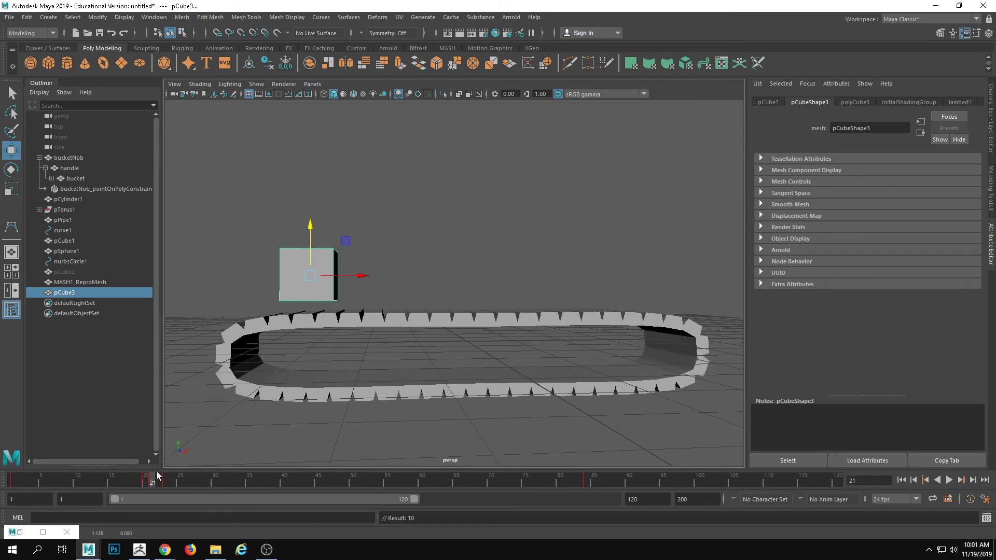
left_click_drag(311, 227, 310, 237)
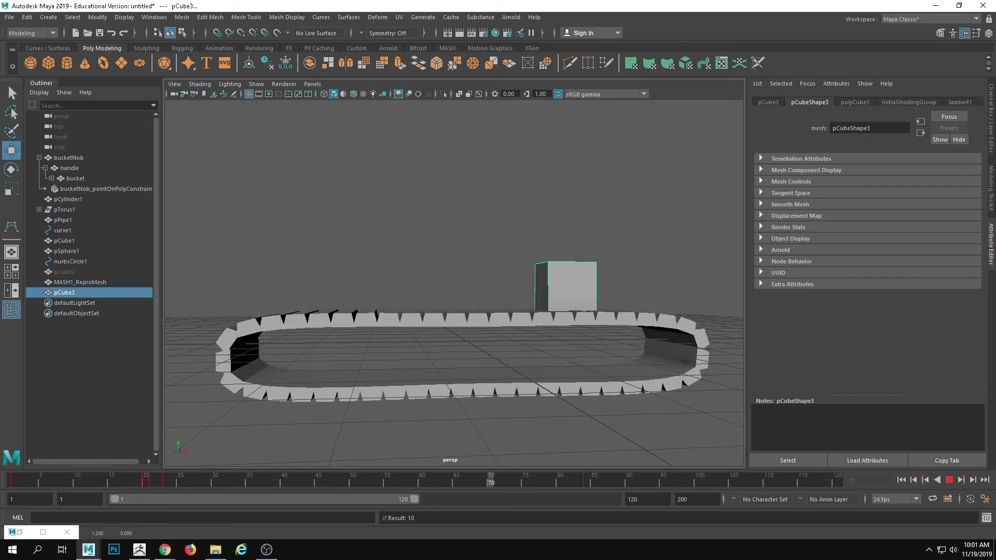
key("Escape")
- Try moving the cube out over the track's far end at frame 87
right_click_drag(544, 389, 267, 267, "alt")
middle_click_drag(266, 267, 272, 301, "alt")
right_click_drag(272, 300, 376, 342, "alt")
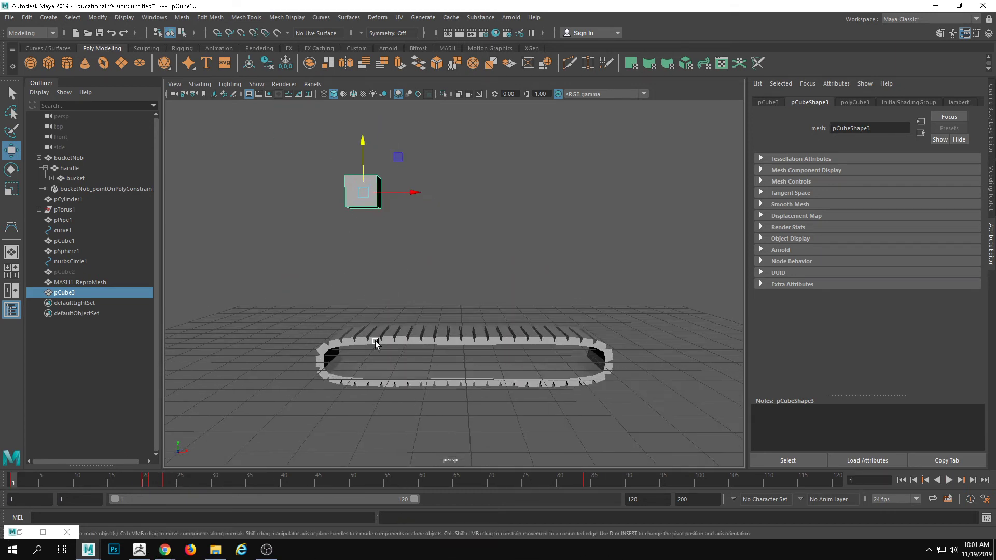
left_click_drag(388, 485, 610, 490)
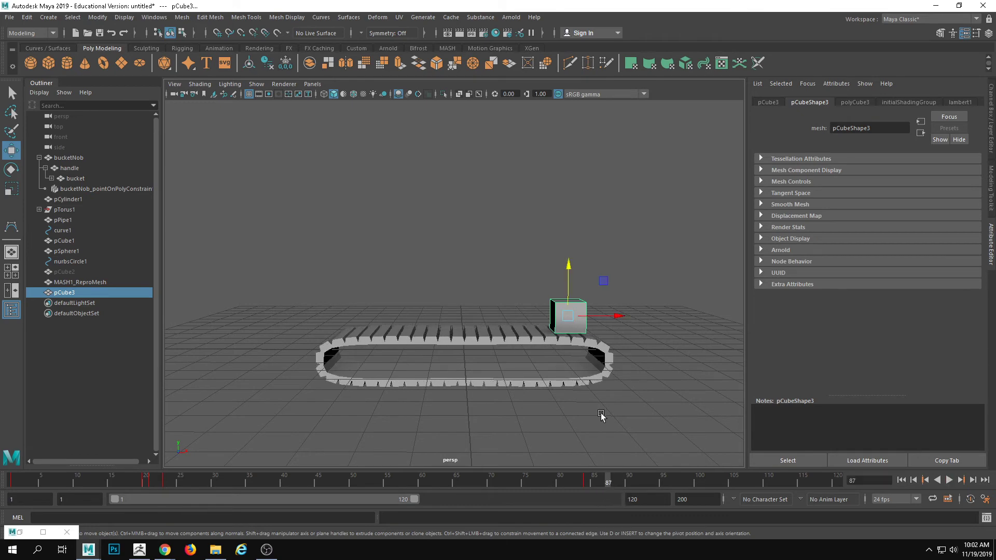
left_click_drag(601, 414, 614, 353, "alt")
right_click_drag(614, 353, 614, 311, "alt")
left_click_drag(613, 312, 511, 287, "alt")
left_click_drag(498, 248, 577, 254)
left_click_drag(594, 325, 577, 293, "alt")
left_click_drag(561, 210, 570, 239, "alt")
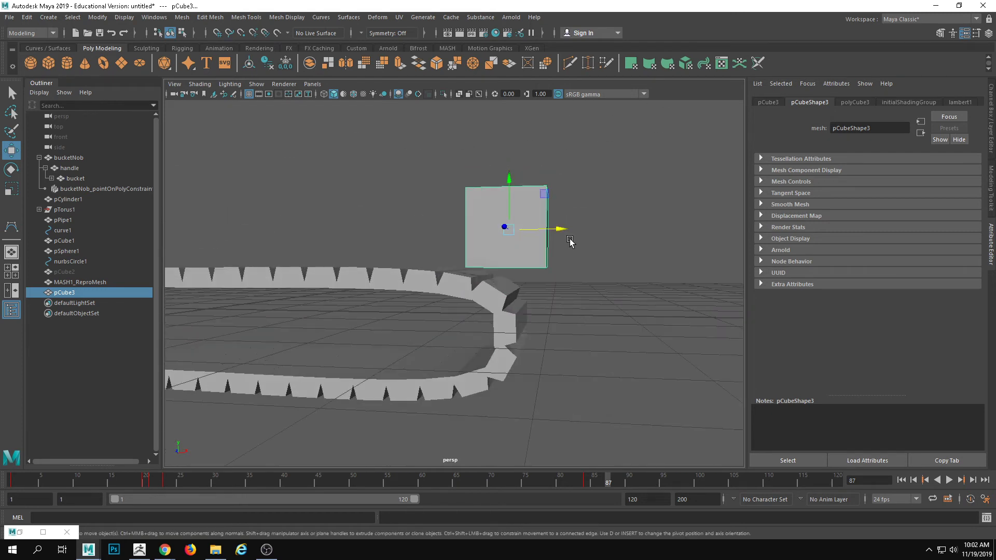
- Try tilting the cube at the track's far end, and repeat the outward move at frame 88
key("e")
left_click_drag(546, 199, 514, 251)
key("w")
key("e")
mouse_move(609, 478)
left_mouse_down()
mouse_move(588, 481)
mouse_move(615, 483)
left_mouse_up()
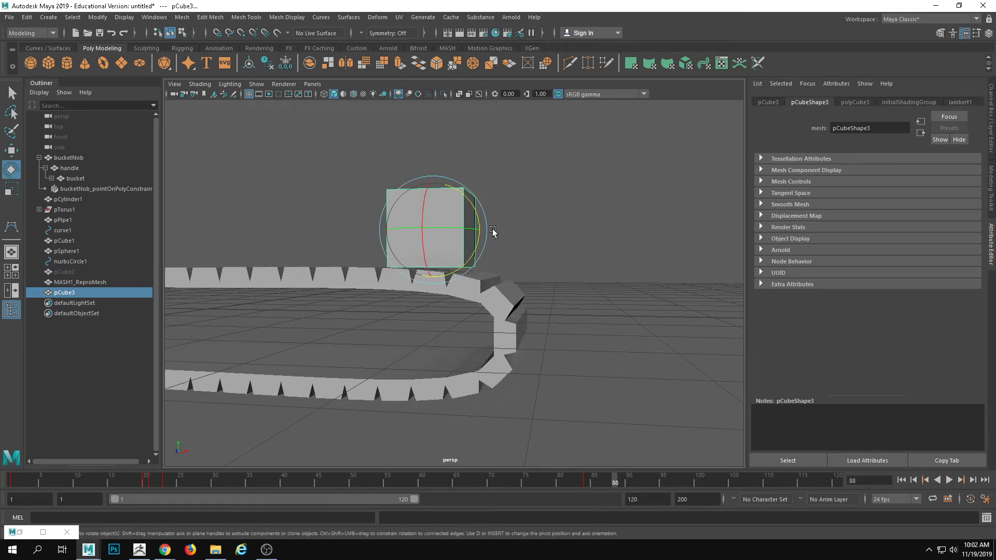
key("w")
left_click_drag(483, 229, 572, 244)
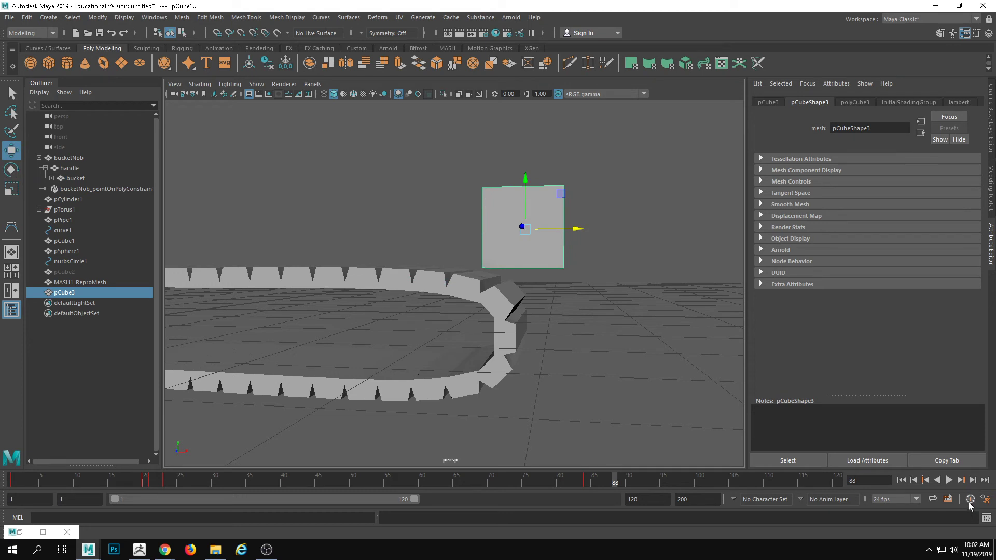
- Turn on automatic keyframing and, at frame 87, pose the cube tilted clockwise and tipping over the track's far end
left_click_drag(591, 482, 608, 484)
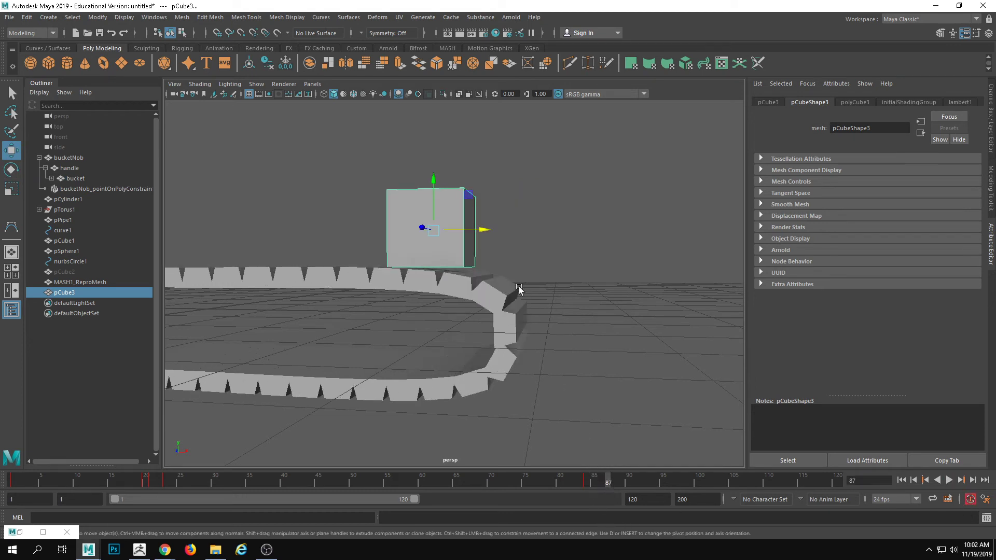
left_click_drag(482, 231, 547, 237)
key("e")
left_click_drag(531, 199, 510, 245)
key("w")
key("ctrl+z")
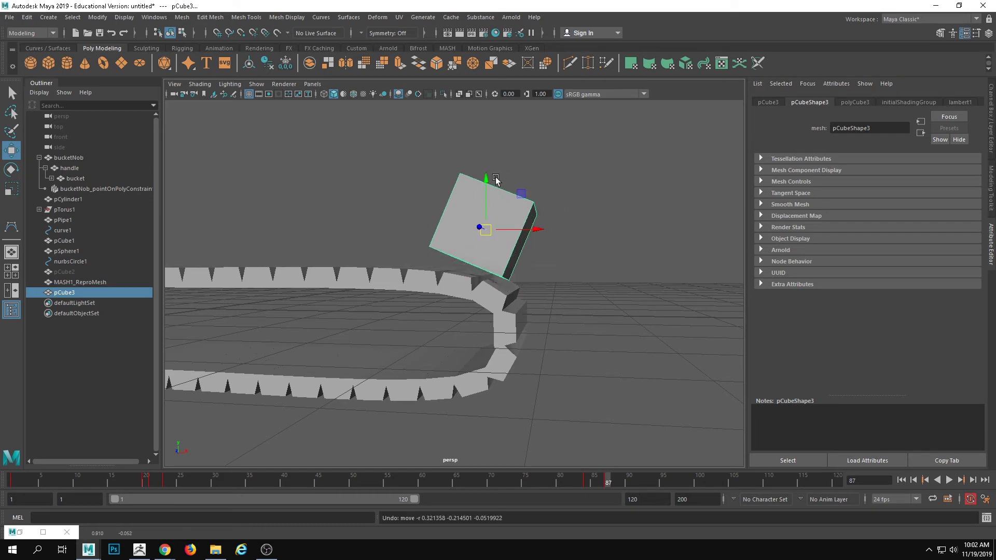
left_click_drag(488, 180, 488, 185)
left_click_drag(527, 237, 546, 239)
left_click_drag(503, 187, 503, 195)
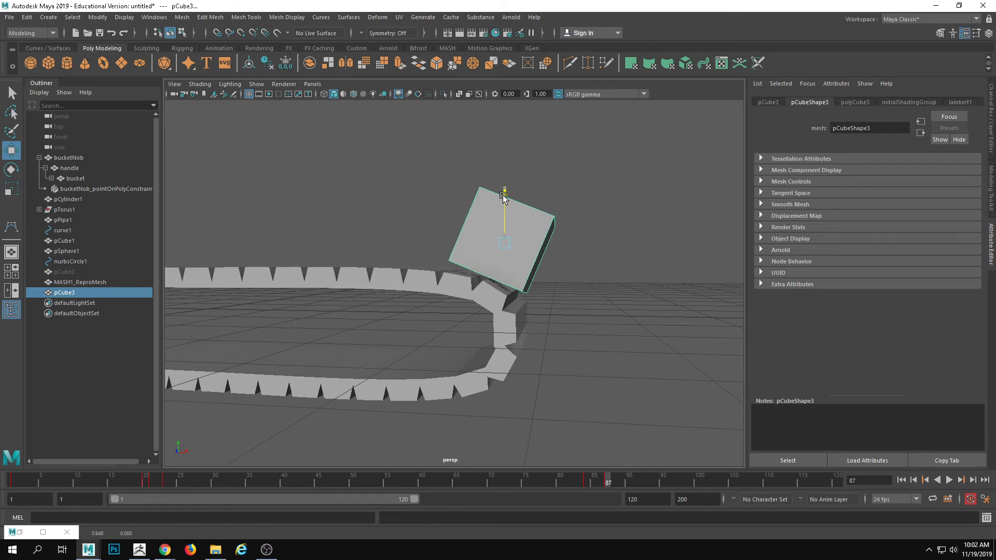
- At frame 94, move the tilted cube outward and down beside the track's end so it falls off
left_click_drag(608, 481, 656, 490)
left_click_drag(556, 243, 635, 352)
left_click_drag(587, 272, 590, 281)
middle_click_drag(652, 354, 530, 328, "alt")
left_click_drag(516, 305, 520, 306)
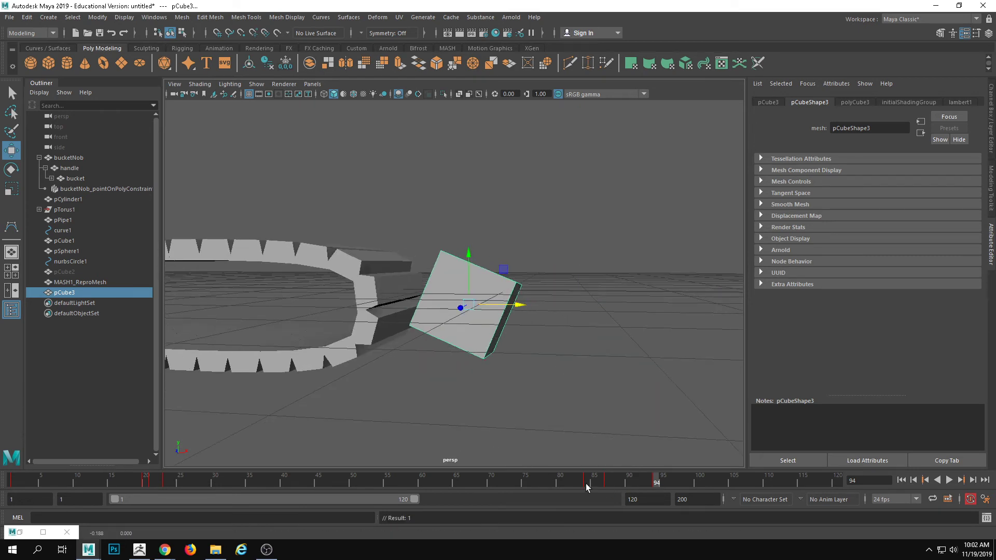
- At frame 90, rotate the falling cube and move it outward to clear the end of the track
left_click_drag(581, 484, 628, 477)
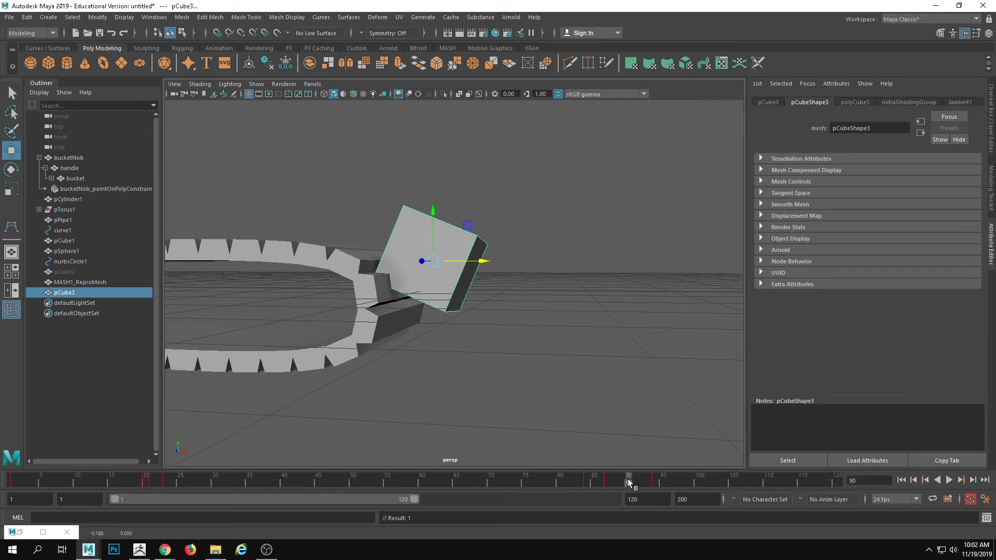
middle_click_drag(459, 280, 467, 289, "alt")
key("e")
left_click_drag(474, 238, 440, 223)
key("w")
left_click_drag(466, 255, 491, 257)
- At frame 96, raise the cube slightly, move it farther from the track, and rotate it for a bounce
left_click_drag(627, 481, 674, 489)
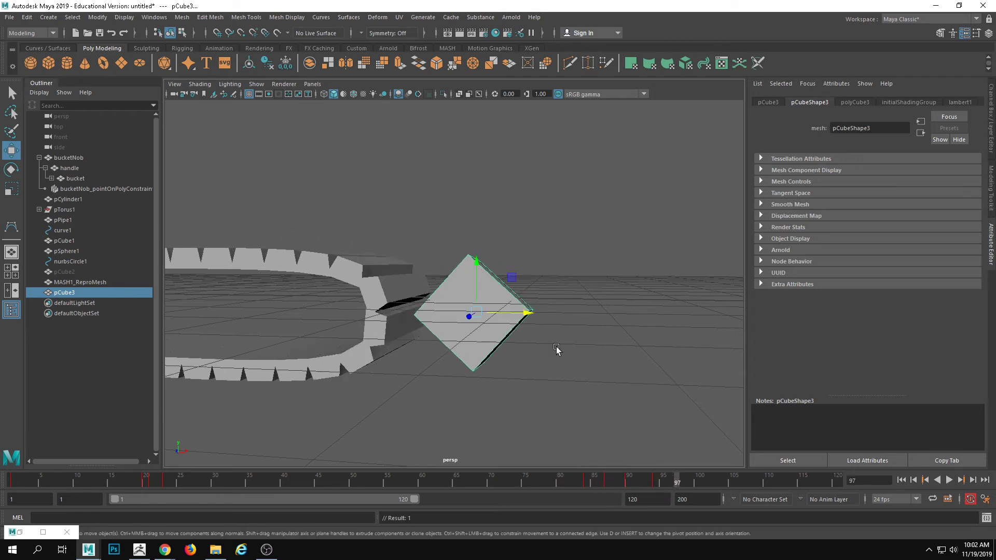
key("alt+v")
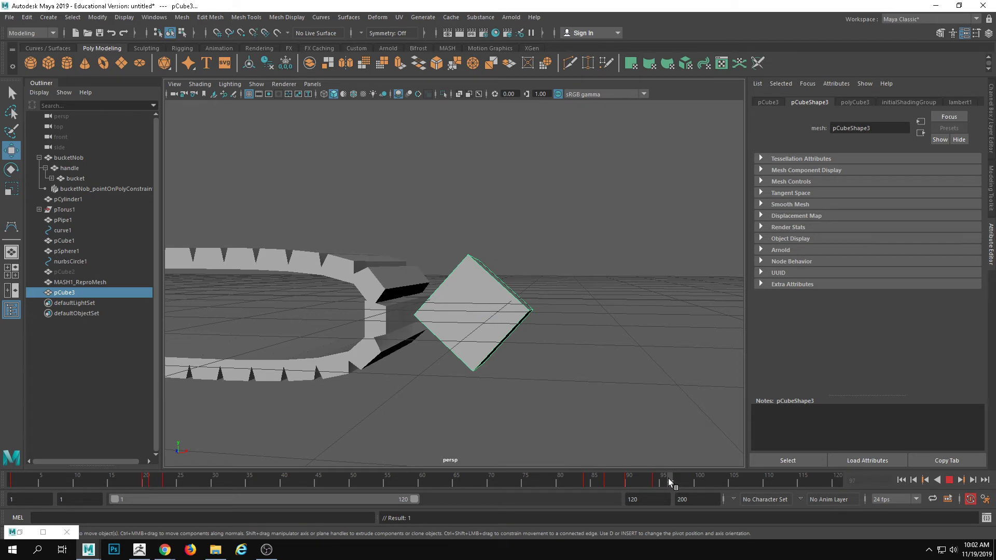
left_click_drag(473, 268, 473, 252)
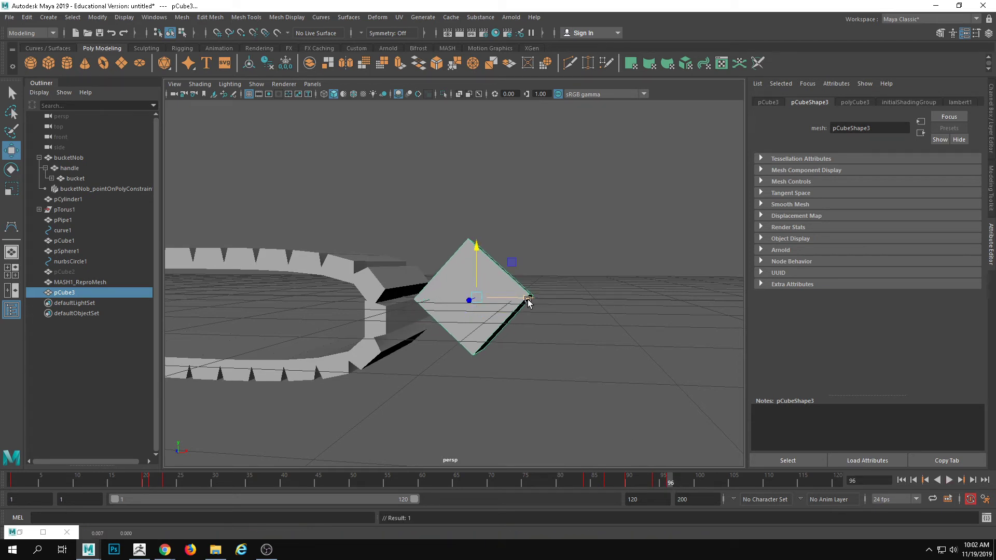
left_click_drag(527, 298, 605, 398)
key("e")
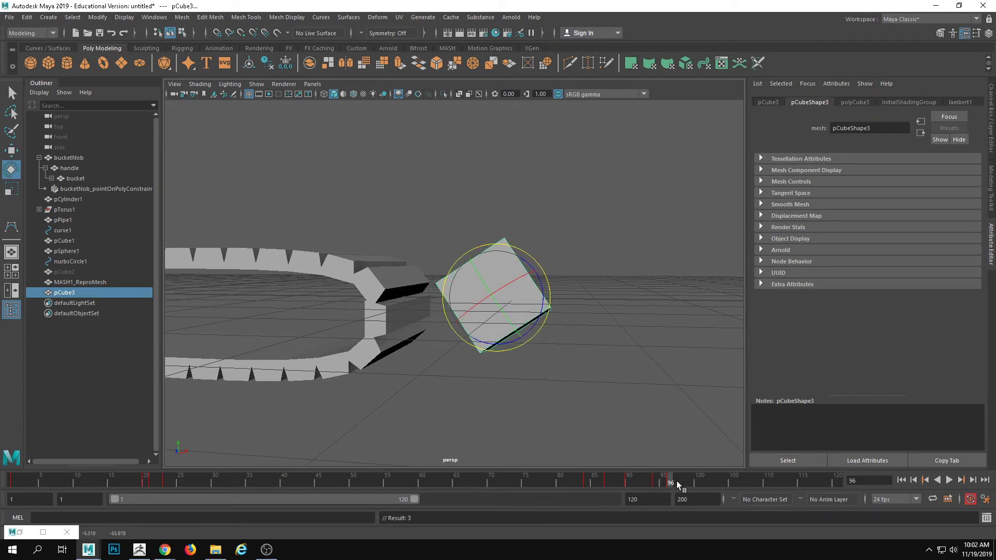
- At frame 99, rotate the cube upright and lower it to its landing position
mouse_move(676, 481)
left_mouse_down()
mouse_move(661, 481)
mouse_move(690, 480)
left_mouse_up()
left_click_drag(549, 290, 474, 306)
key("w")
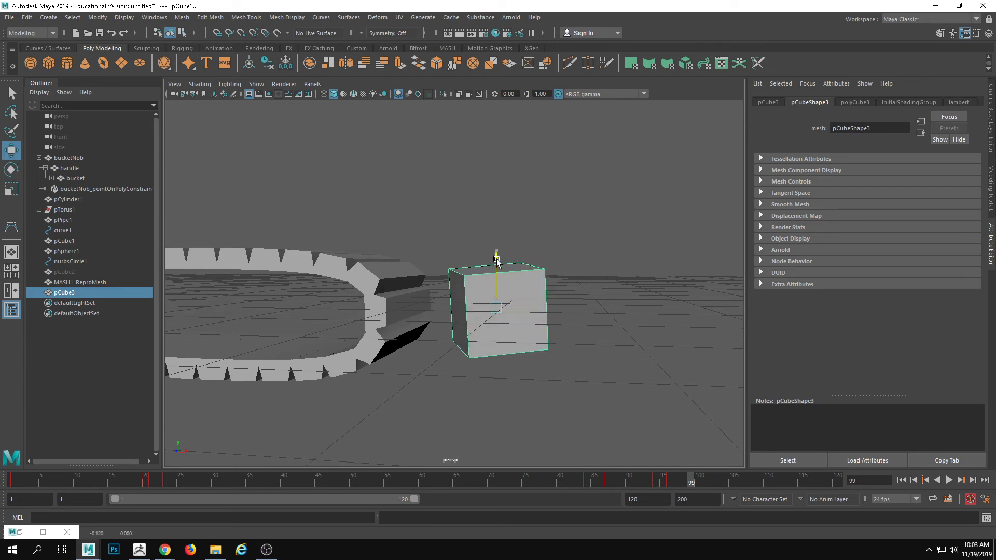
left_click_drag(496, 259, 497, 274)
- Set the cube's Rotate X, Rotate Y and Rotate Z to 0 at frame 99
left_click(992, 151)
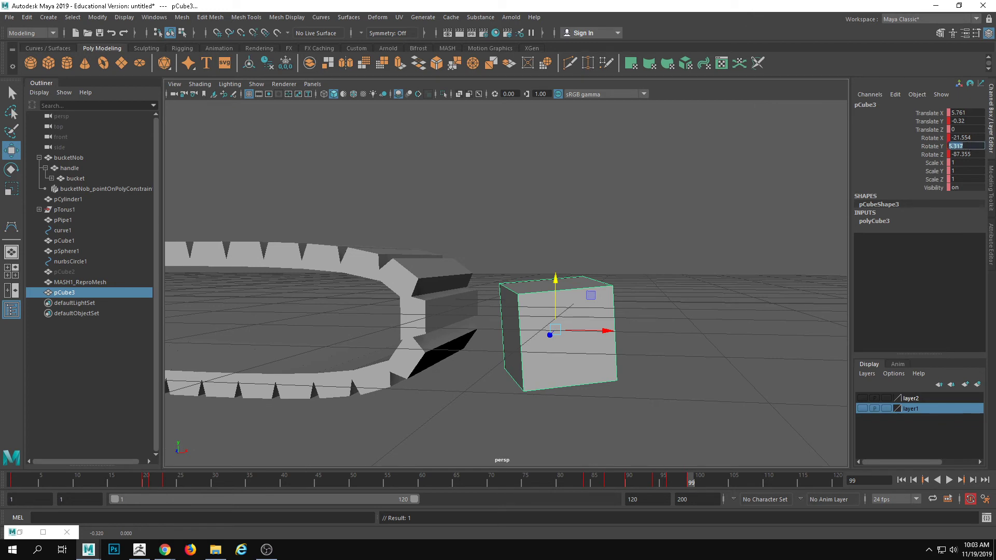
type("0")
key("Return")
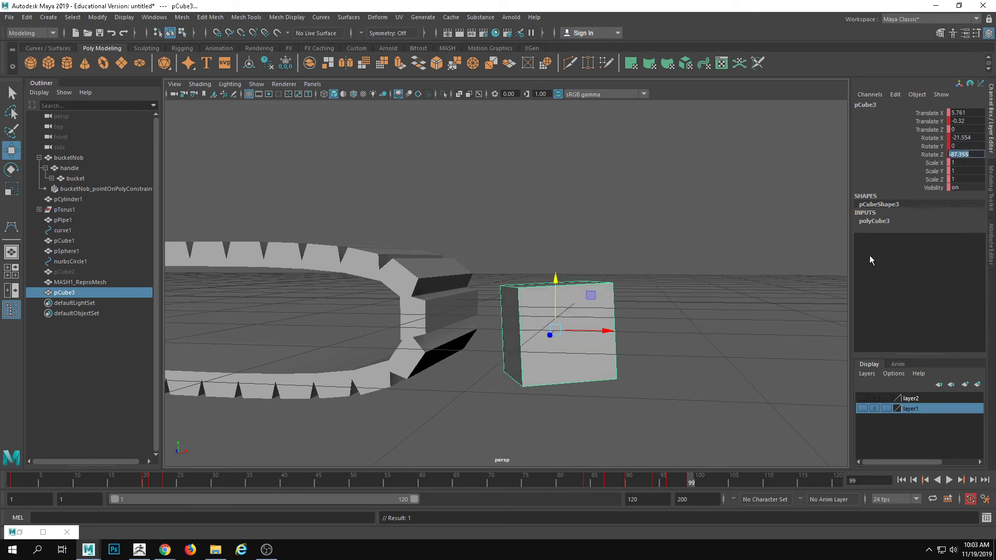
type("0")
key("Return")
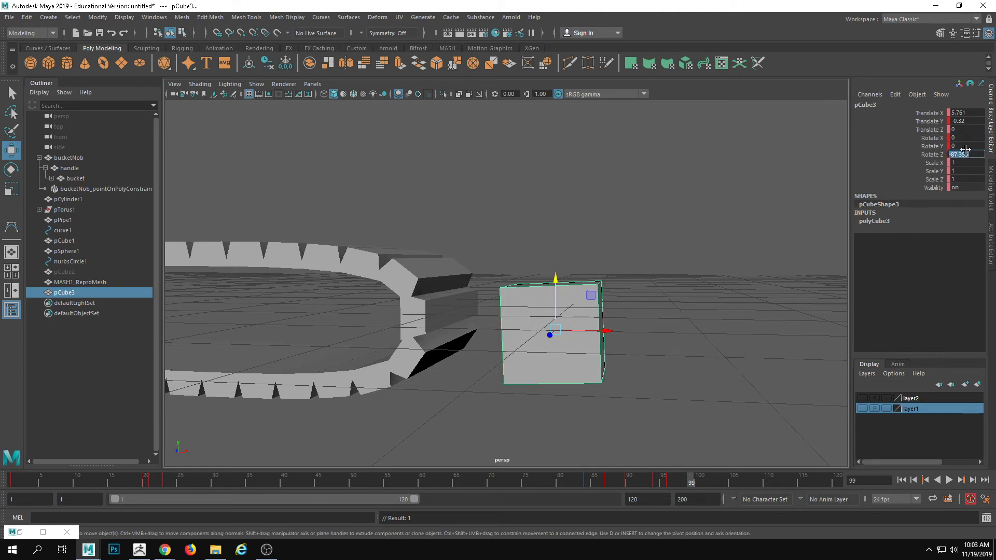
type("0")
key("Return")
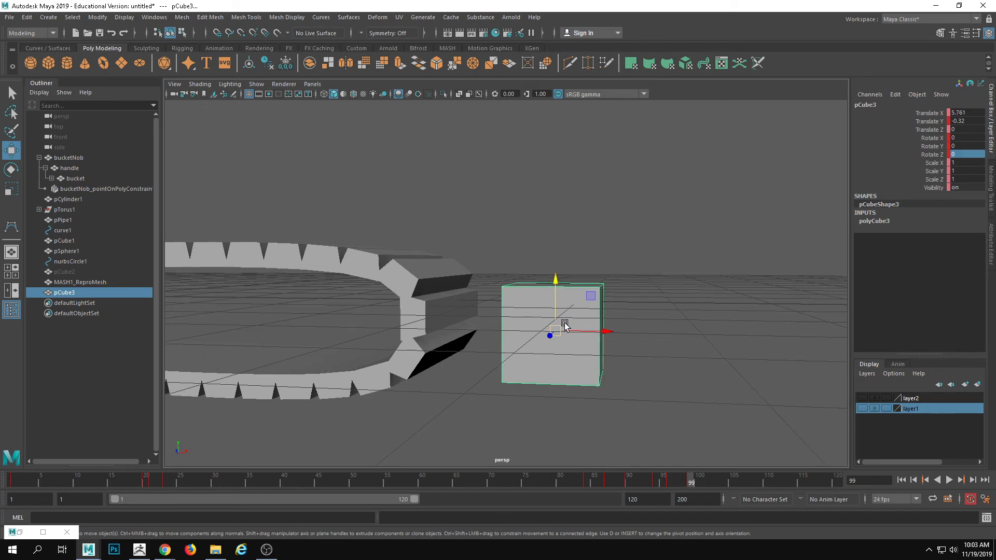
- Play back the cube's animation from frame 1 to check its drop, ride along the track and tumble off the end
key("e")
left_click_drag(568, 335, 596, 396)
left_click_drag(691, 480, 13, 481)
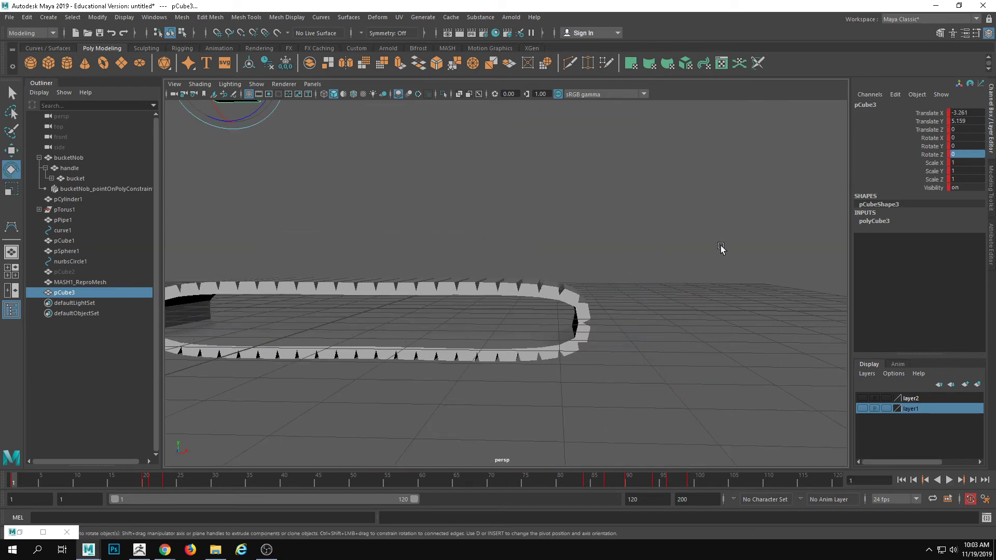
right_click_drag(721, 249, 547, 256, "alt")
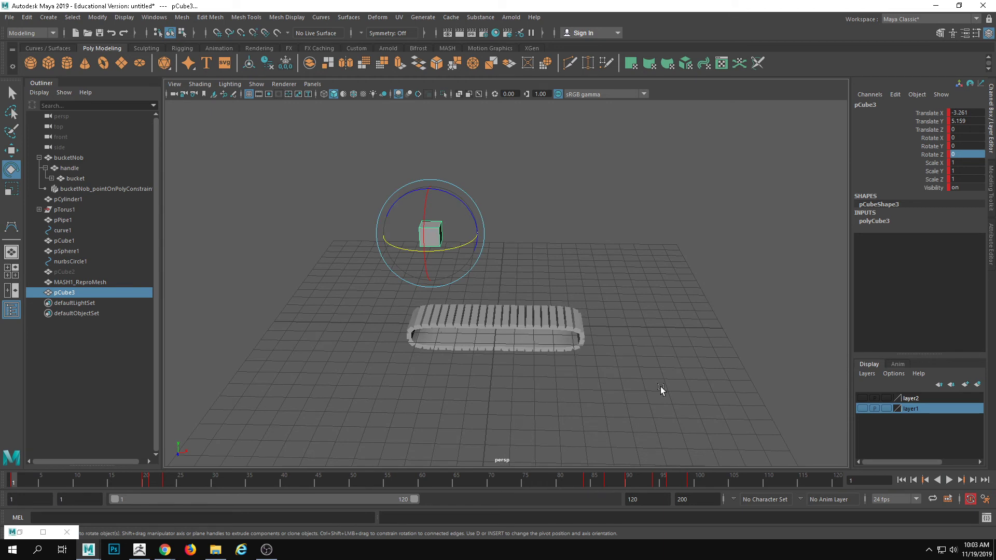
left_click(949, 480)
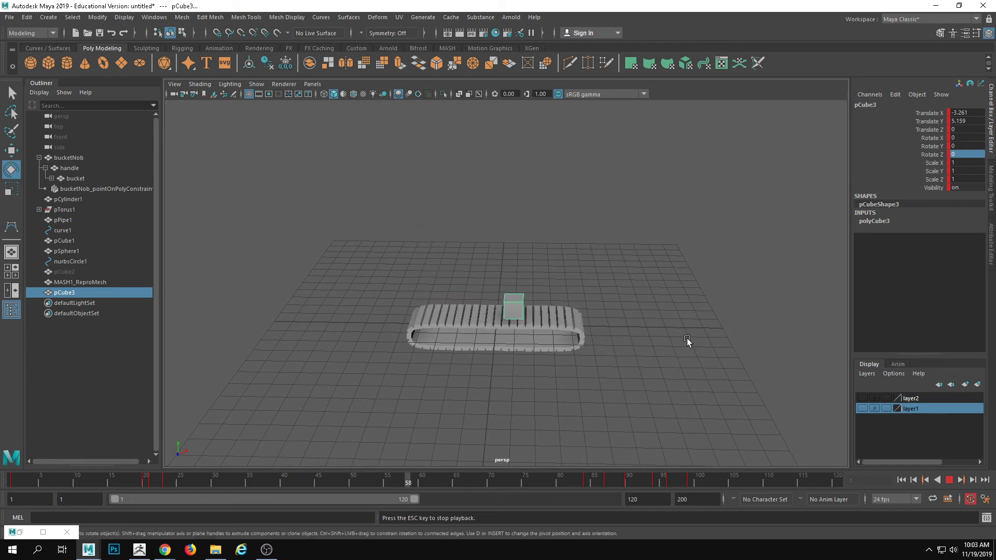
left_click(949, 481)
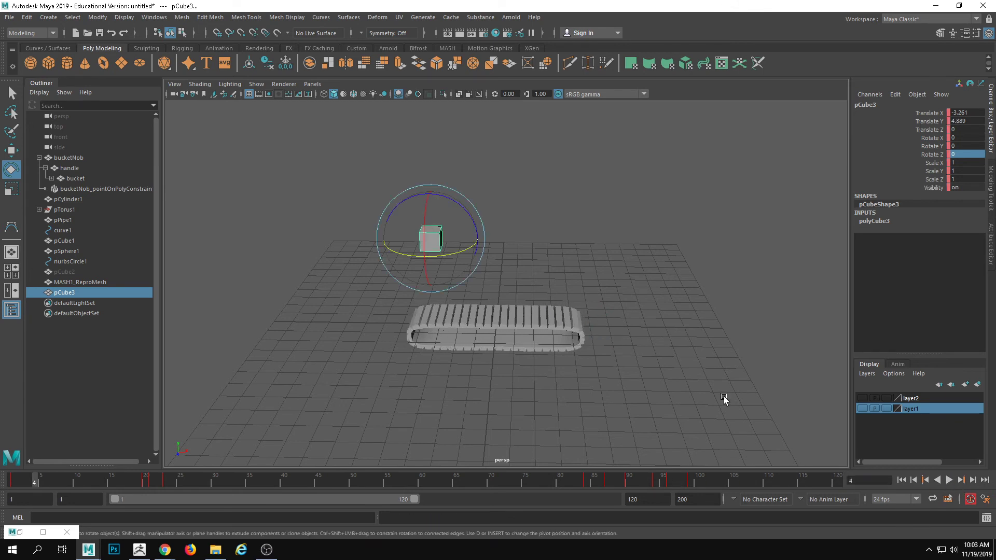
left_click(949, 481)
left_click(950, 481)
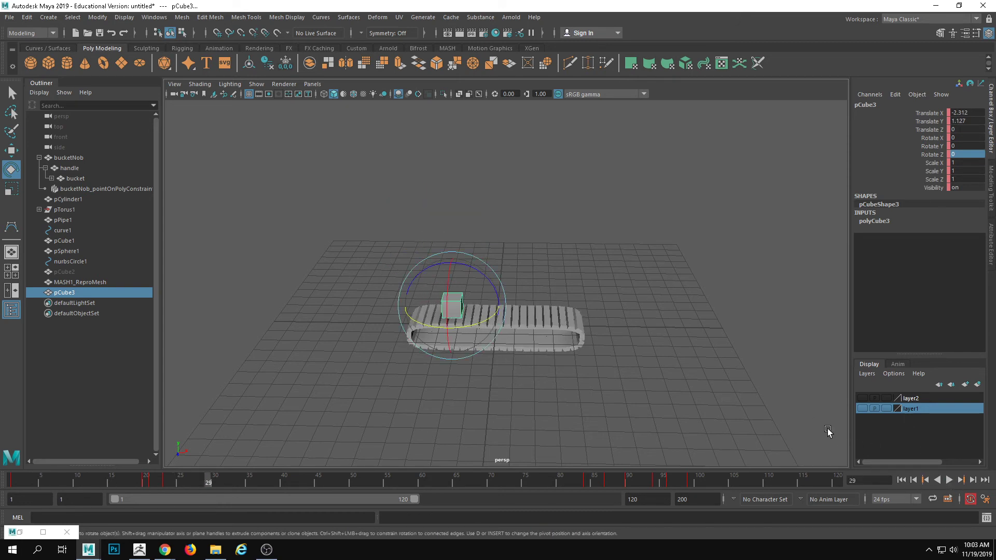
- Show layer2, select its ramp, sphere, curve and funnel together, and move them along X away from the conveyor track
left_click(862, 398)
scroll(700, 384, "up", 5)
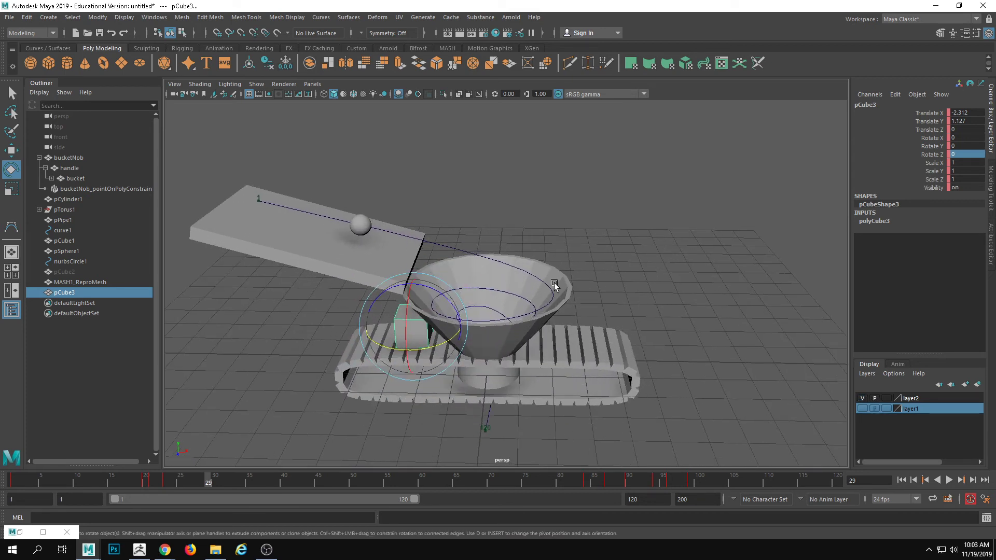
left_click_drag(345, 199, 539, 270)
key("w")
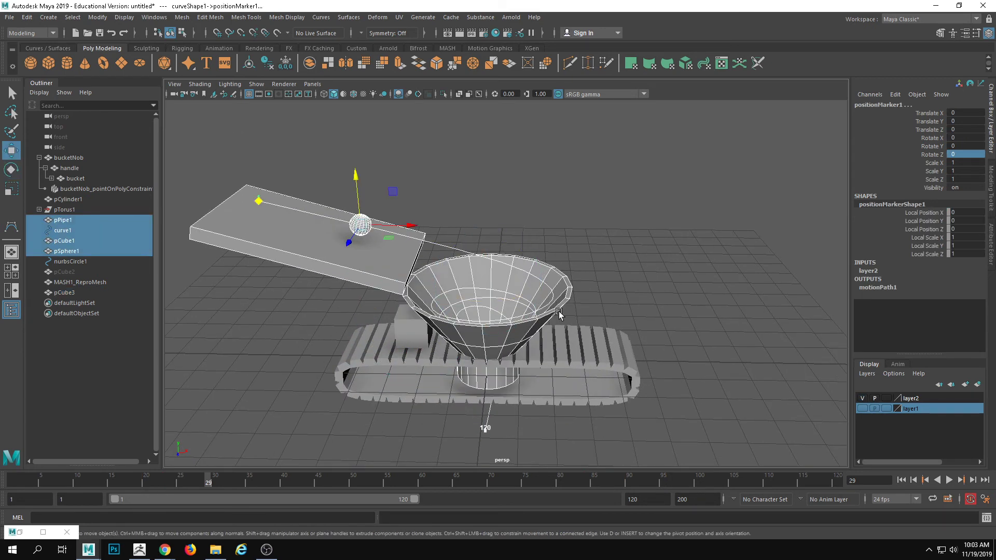
left_click_drag(465, 224, 466, 224)
key("ctrl+z")
left_click_drag(425, 225, 773, 225)
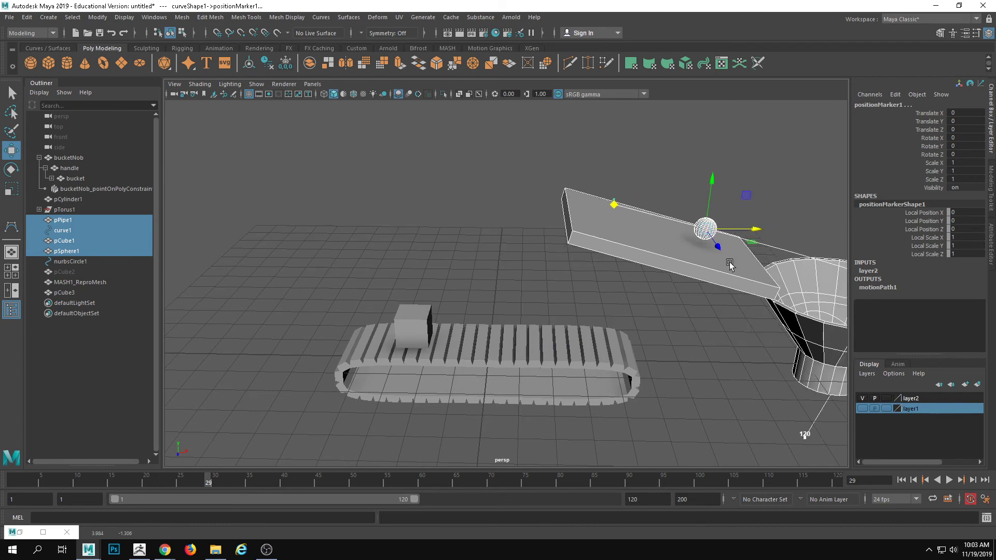
- At frame 1, lower the selected ramp, sphere, curve and funnel below the track and shift them outward past its end
middle_click_drag(731, 267, 451, 233, "alt")
left_click_drag(436, 144, 461, 332)
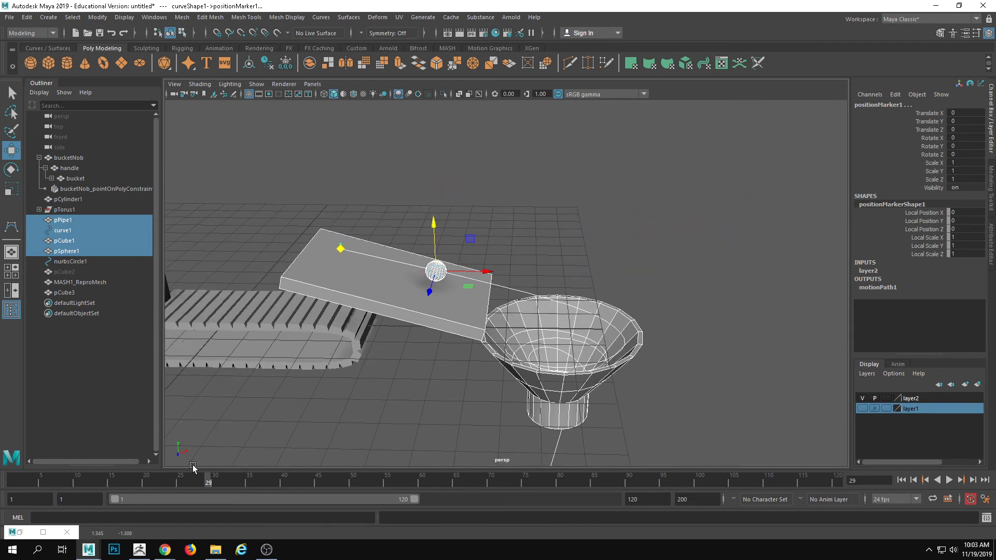
left_click_drag(200, 482, 167, 494)
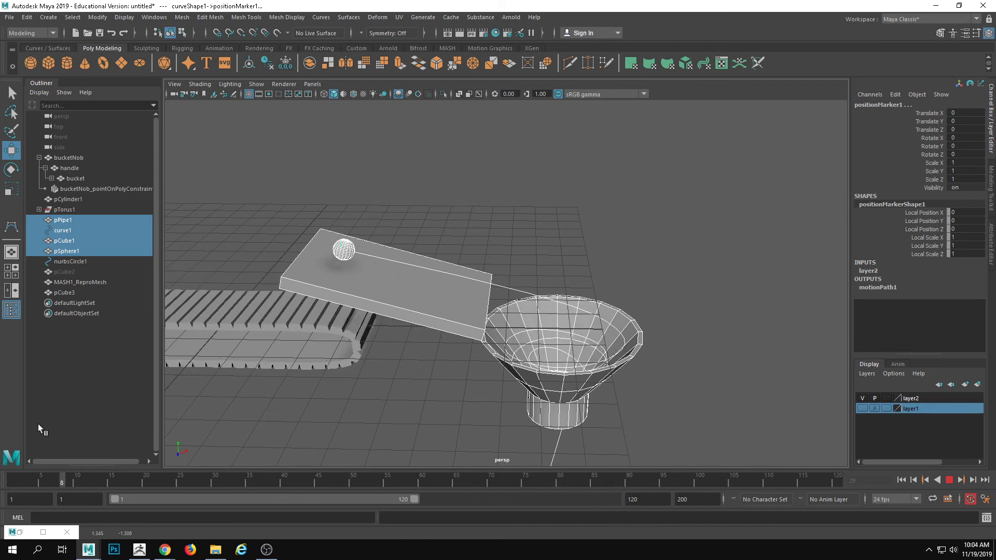
key("alt+shift+v")
left_click_drag(336, 207, 335, 289)
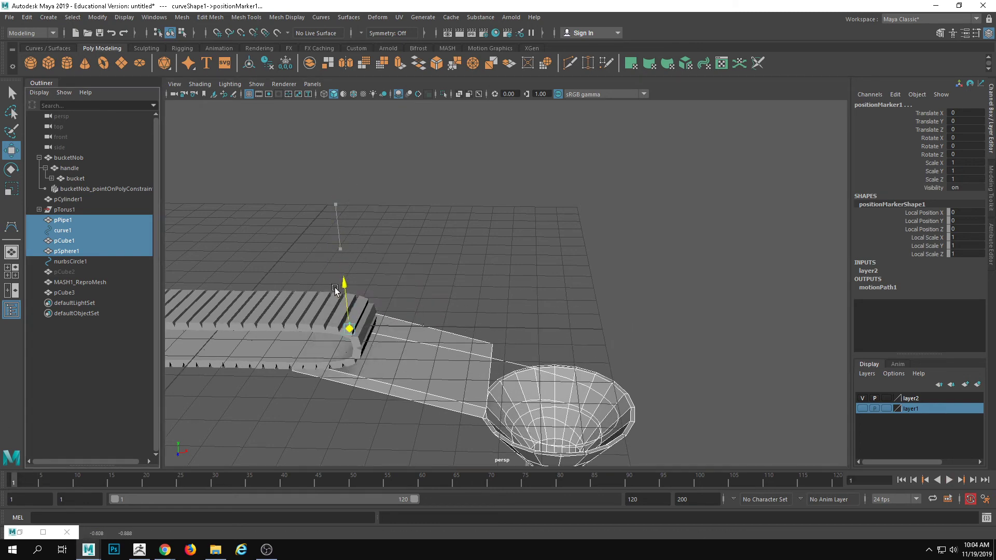
middle_click_drag(335, 288, 295, 229, "alt")
left_click_drag(358, 276, 528, 278)
middle_click_drag(528, 292, 538, 241, "alt")
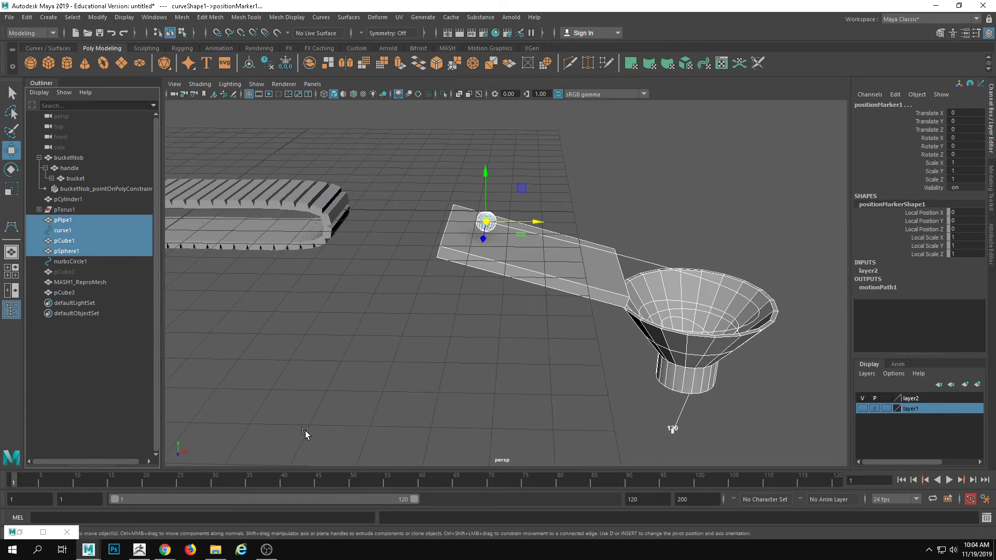
- Create a polygon cube and move it along X to about 7.06, between the track's end and the ramp
left_click(56, 67)
left_click_drag(289, 305, 329, 241, "alt")
left_click_drag(473, 280, 498, 295)
key("ctrl+z")
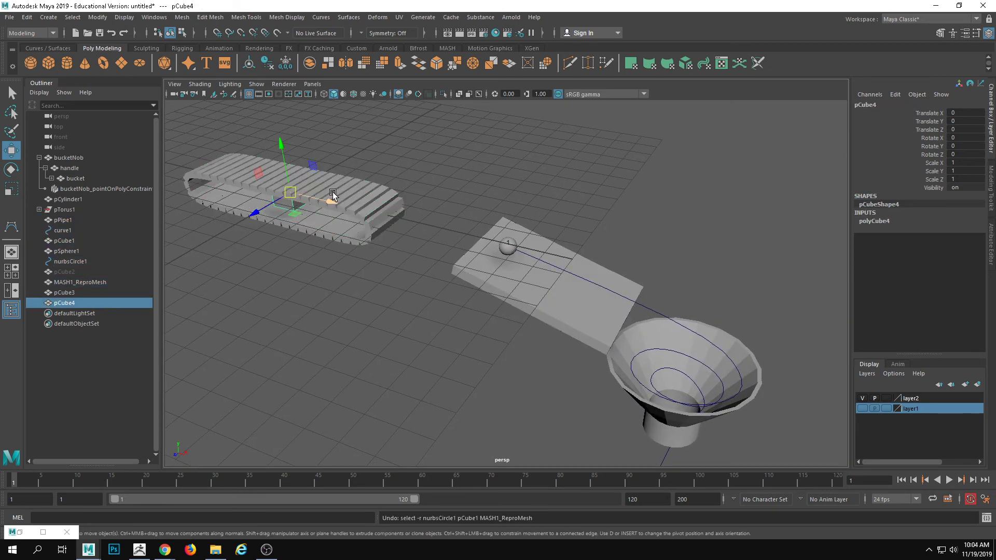
left_click(332, 203)
key("ctrl+z")
left_click_drag(330, 202, 517, 306)
middle_click_drag(517, 307, 453, 201)
- Scale the new cube to 8.2 in X and Z and lower it to about -1.725 in Y as a platform
key("r")
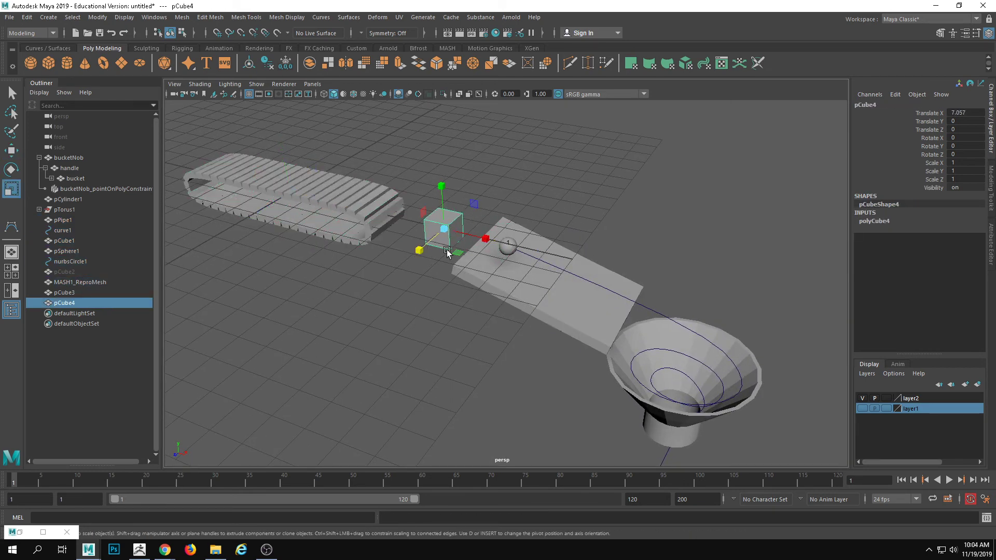
left_click_drag(447, 253, 563, 413)
key("w")
left_click_drag(444, 193, 589, 314)
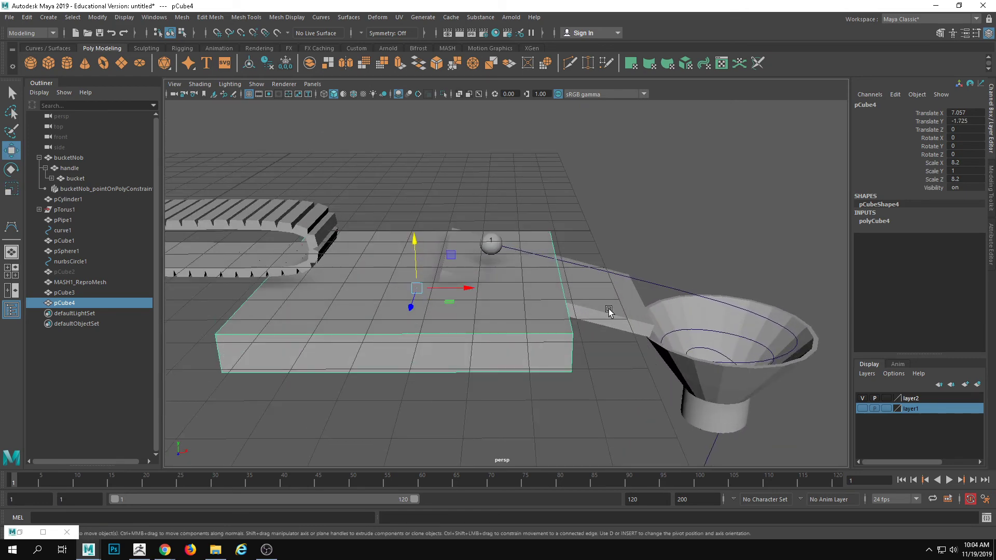
- Delete the old ramp between the platform and the funnel
left_click(584, 306)
middle_click_drag(653, 347, 612, 300, "alt")
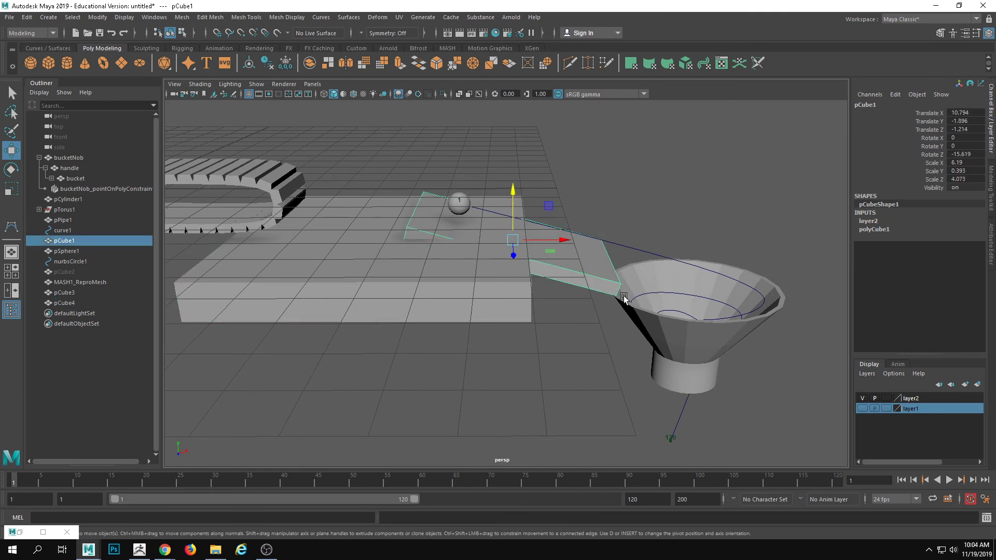
key("Delete")
- Move the platform's funnel-side vertices outward along X and lower them to slope the platform toward the funnel
left_click(498, 271)
key("F9")
left_click_drag(491, 129, 637, 419)
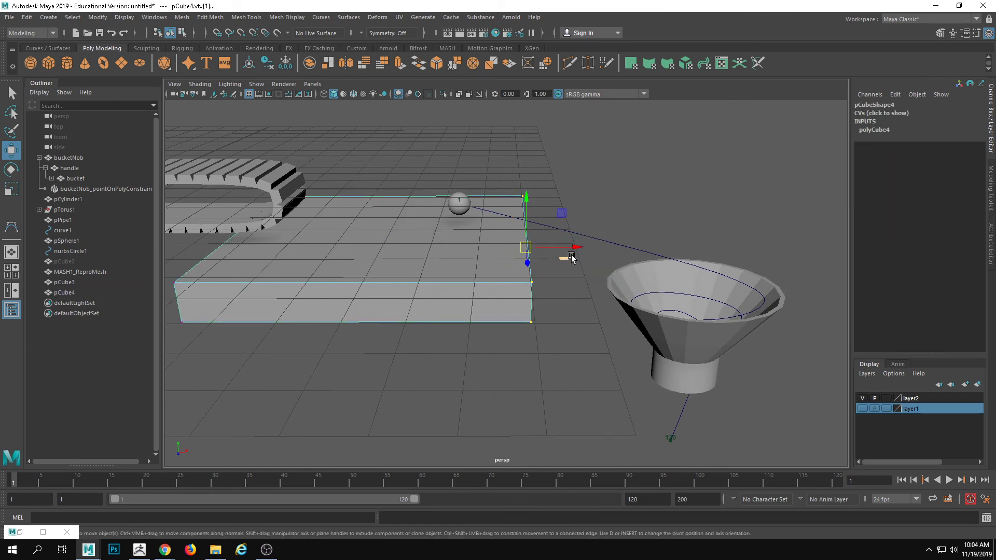
left_click_drag(572, 250, 641, 252)
left_click_drag(634, 252, 610, 240, "alt")
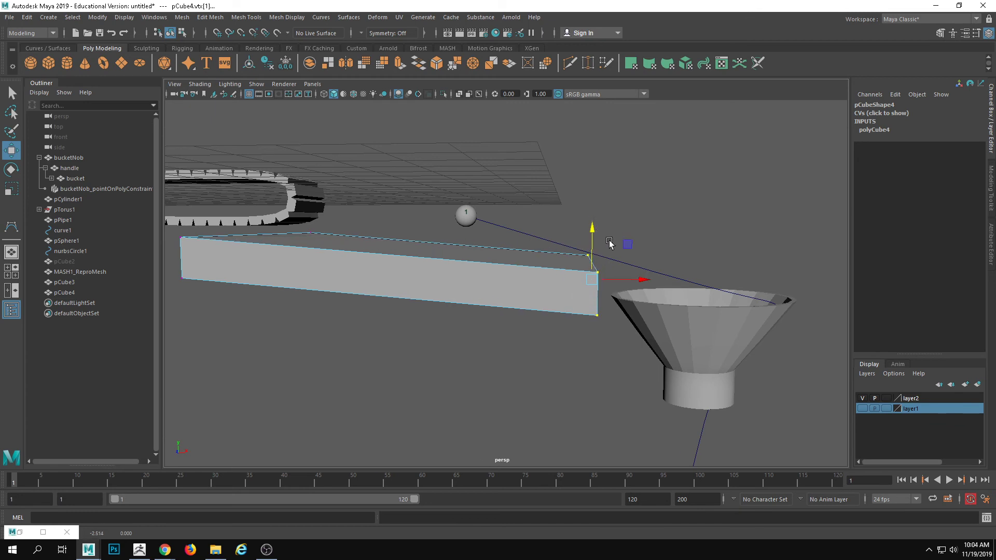
- Move the platform's track-side vertices along X toward the funnel to shorten the platform under the track's end
left_click(435, 289)
left_click_drag(379, 298, 482, 316, "alt")
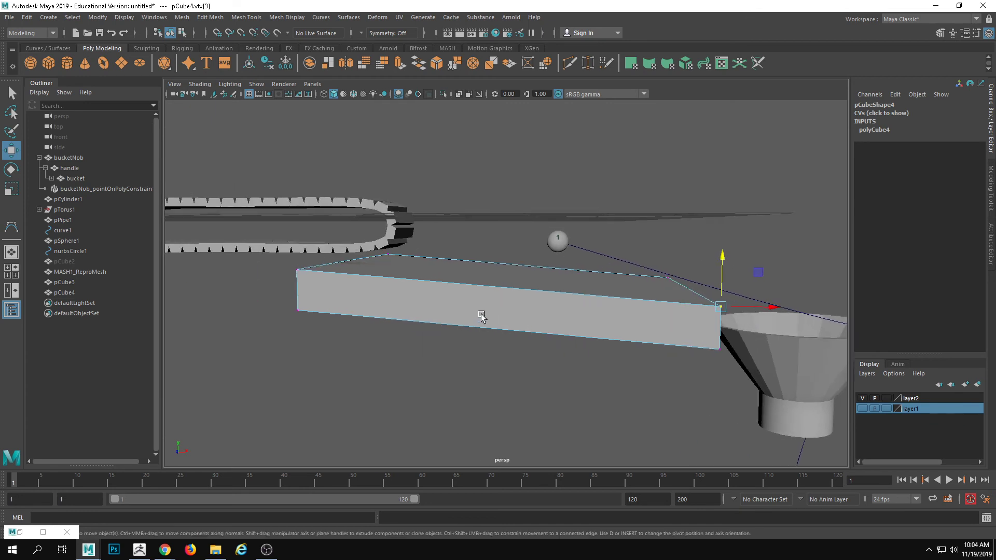
left_click_drag(255, 218, 500, 424)
left_click_drag(398, 278, 449, 287)
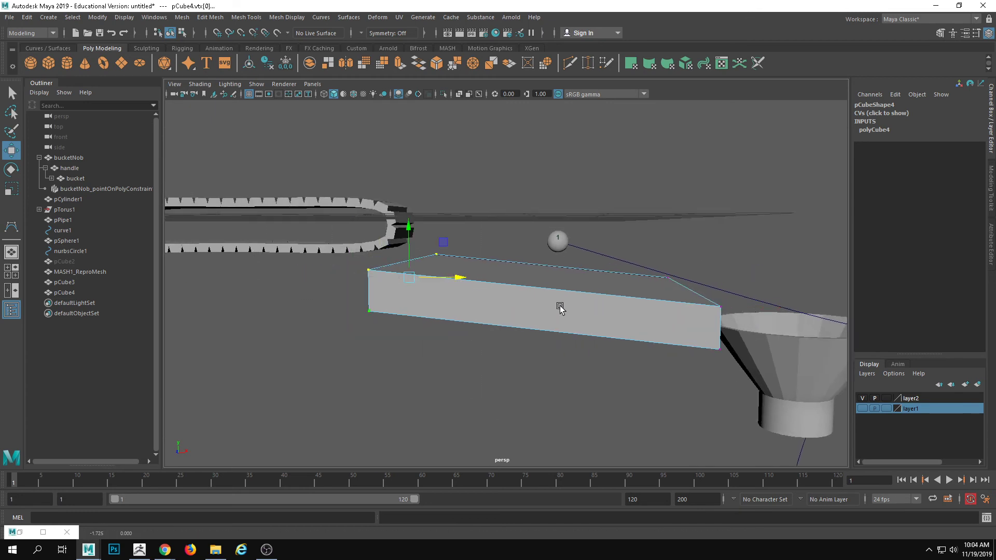
- Move the curve and funnel together along X against the platform's lower end, with the curve at about 15 in Translate X
middle_click_drag(711, 357, 656, 346, "alt")
right_click_drag(656, 346, 747, 276)
middle_click_drag(776, 325, 681, 268, "alt")
left_click(618, 240)
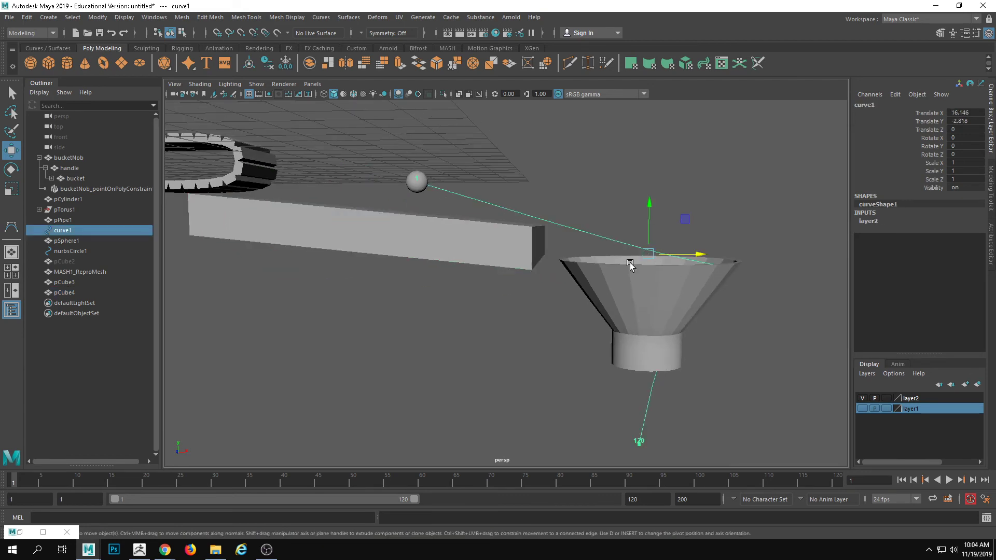
left_click(631, 266, "shift")
left_click_drag(635, 270, 645, 315, "alt")
left_click_drag(645, 315, 567, 218, "alt")
- Select the first control vertex of the sphere's path curve and lower it closer to the platform
key("F8")
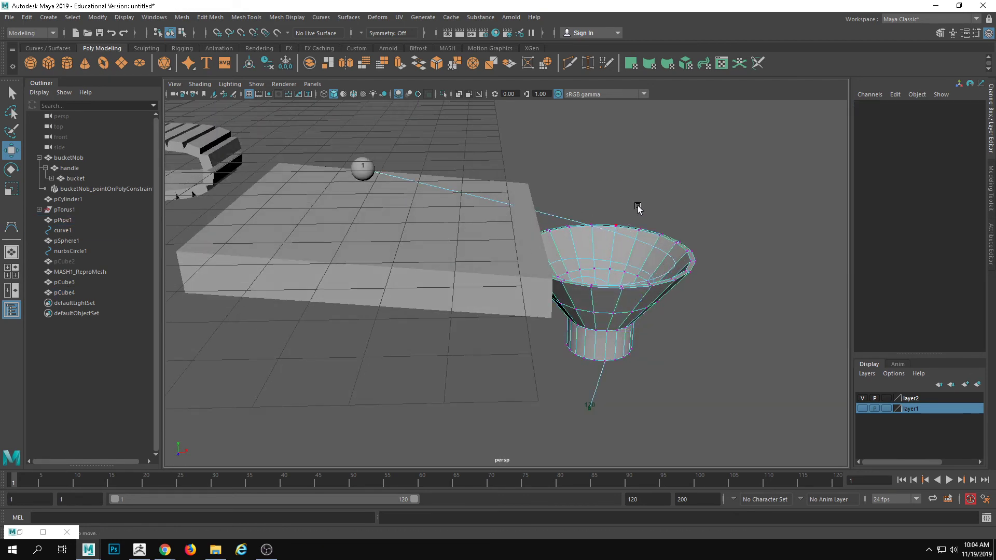
left_click_drag(638, 207, 563, 202, "alt")
key("F8")
left_click(573, 223)
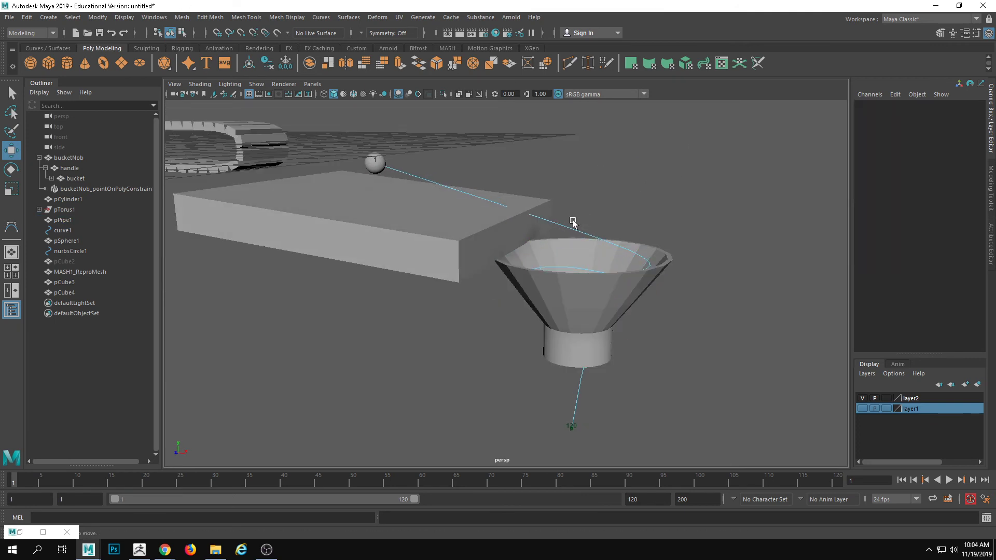
right_click_drag(604, 162, 603, 159)
left_click_drag(571, 220, 534, 181, "alt")
left_click(570, 241)
left_click_drag(398, 151, 446, 189)
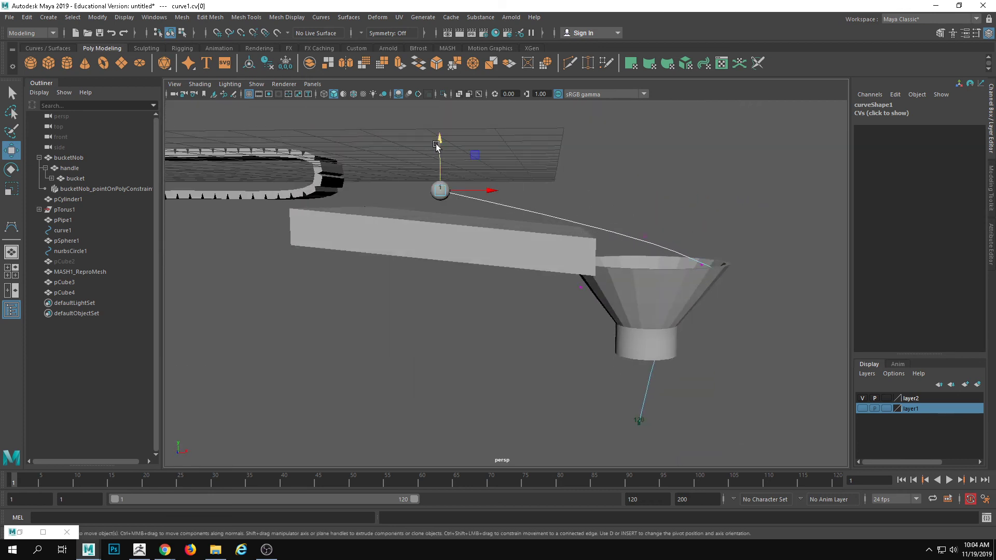
left_click_drag(436, 146, 436, 160)
- Return to object mode and scrub to frame 98 to check the falling cube and the sphere against the platform
left_click_drag(531, 308, 431, 325, "alt")
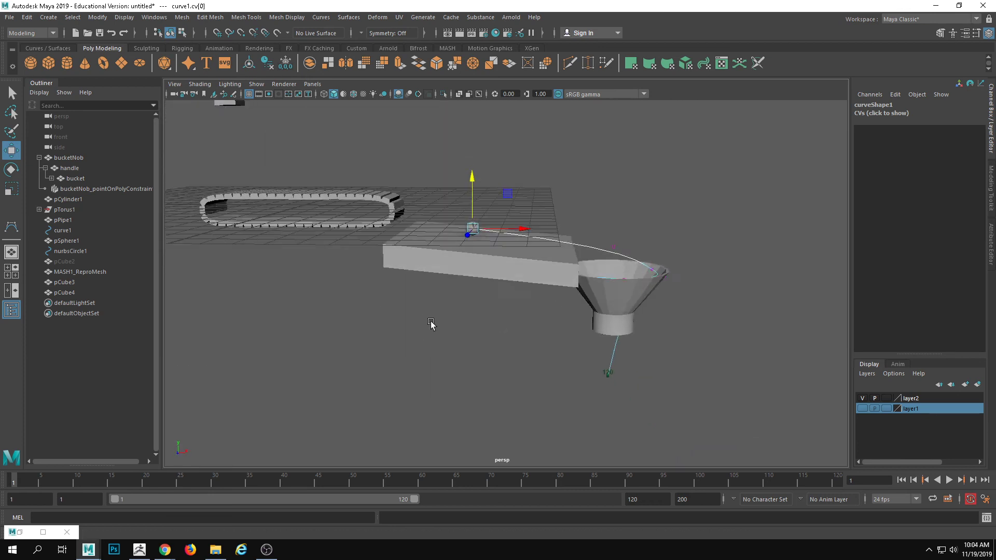
key("F8")
left_click_drag(293, 478, 682, 485)
key("Escape")
middle_click_drag(500, 413, 507, 434, "alt")
right_click_drag(506, 433, 630, 462, "alt")
left_click_drag(575, 420, 546, 388, "alt")
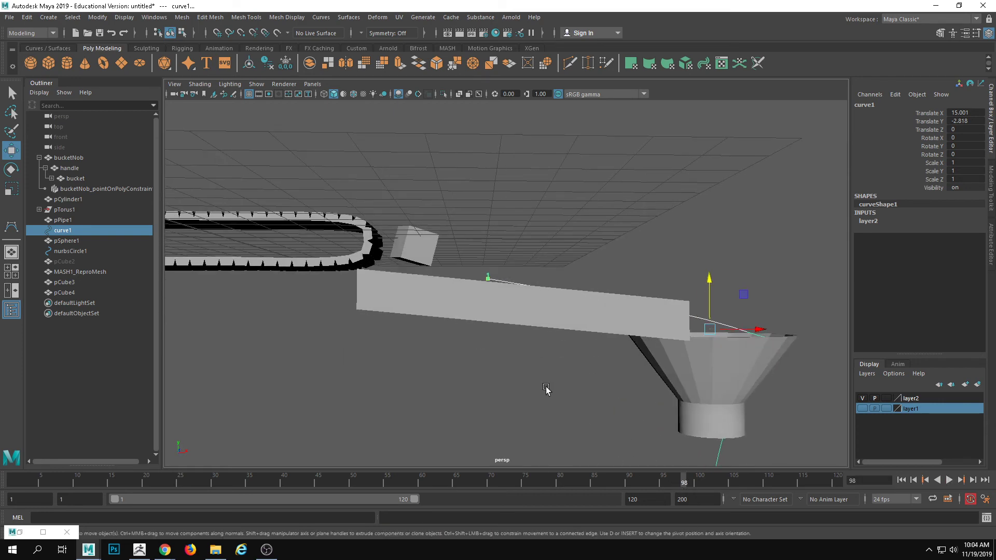
- Scale the sphere in the funnel up uniformly to about 0.669
left_click(491, 320)
left_click_drag(489, 320, 492, 285, "alt")
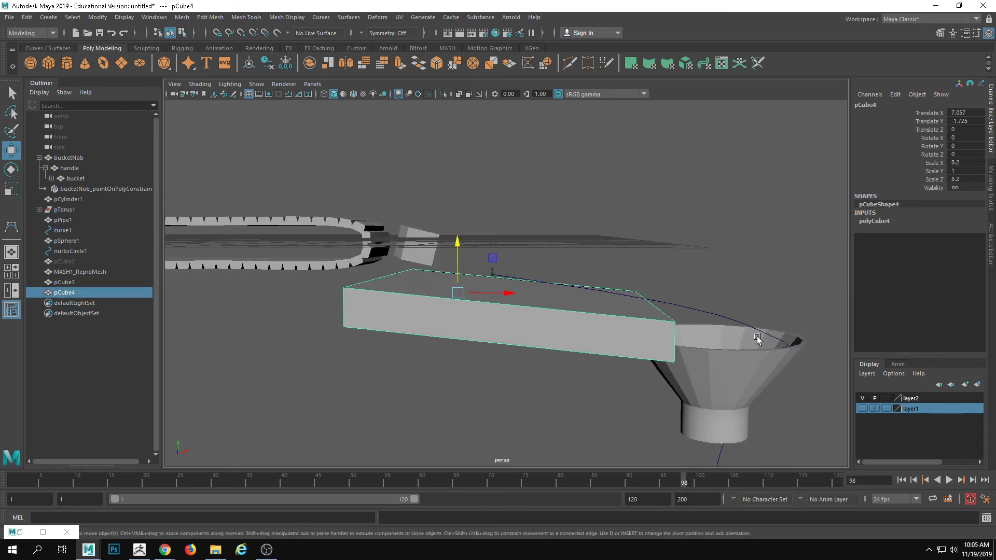
left_click_drag(758, 340, 705, 356, "alt")
left_click(683, 357)
key("r")
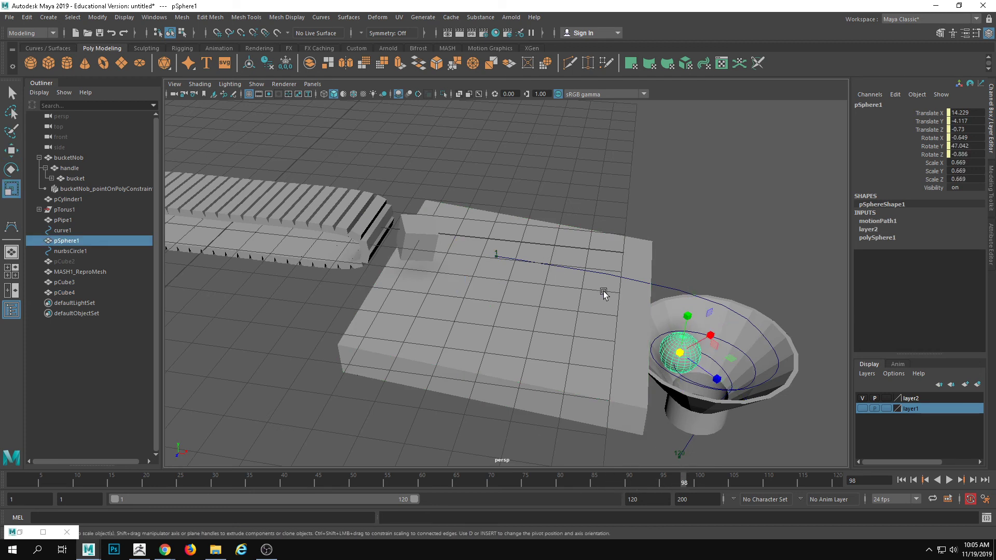
- Select the path curve's first control vertex and move it along X over the platform toward the track
middle_click_drag(724, 382, 671, 336, "alt")
left_click(728, 347, "shift")
left_click_drag(717, 373, 726, 348, "alt")
left_click_drag(711, 347, 712, 332, "alt")
left_click(623, 267)
left_click(629, 274)
middle_click_drag(651, 259, 707, 265, "alt")
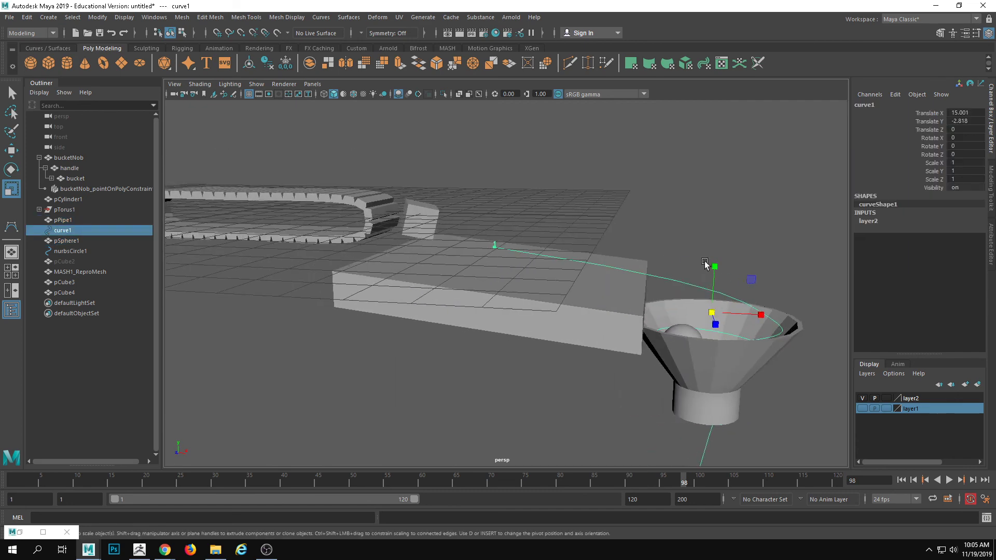
right_click_drag(707, 265, 633, 265)
left_click_drag(459, 207, 514, 259)
left_click_drag(516, 256, 550, 285, "alt")
key("w")
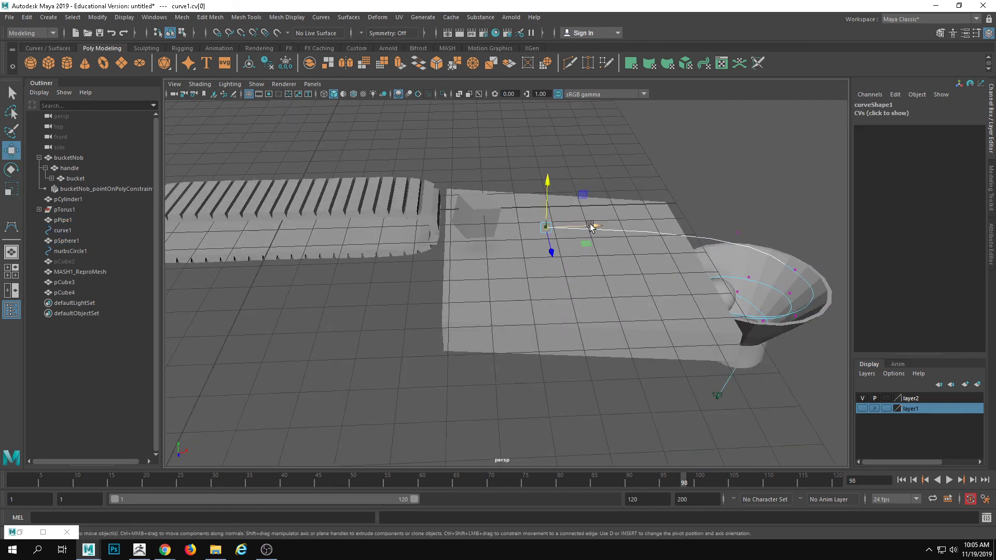
left_click_drag(591, 225, 599, 332)
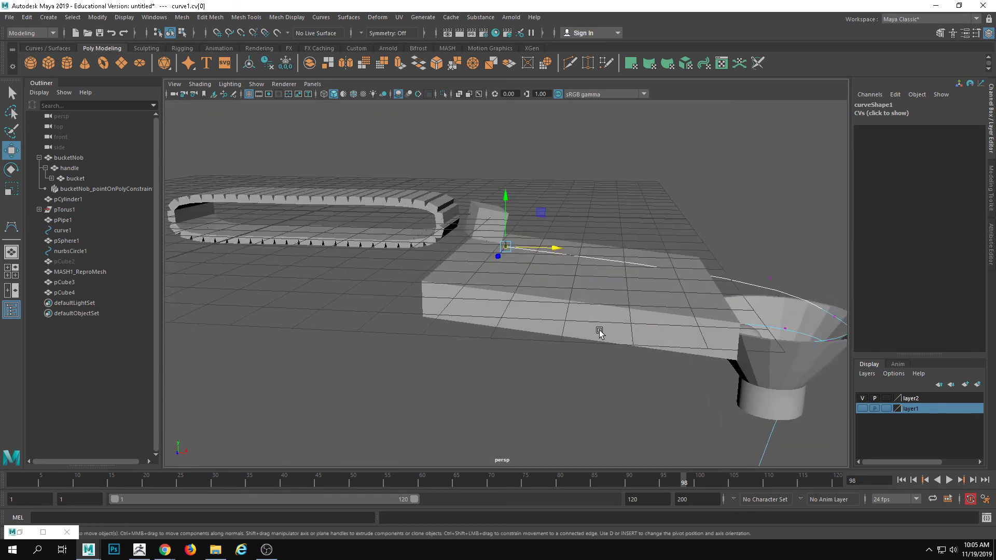
- Raise the path curve's first two control vertices to lift the sphere off the platform, checking its path up to frame 37
left_click_drag(550, 477, 14, 452)
left_click_drag(506, 197, 508, 186)
left_click_drag(673, 265, 729, 284, "alt")
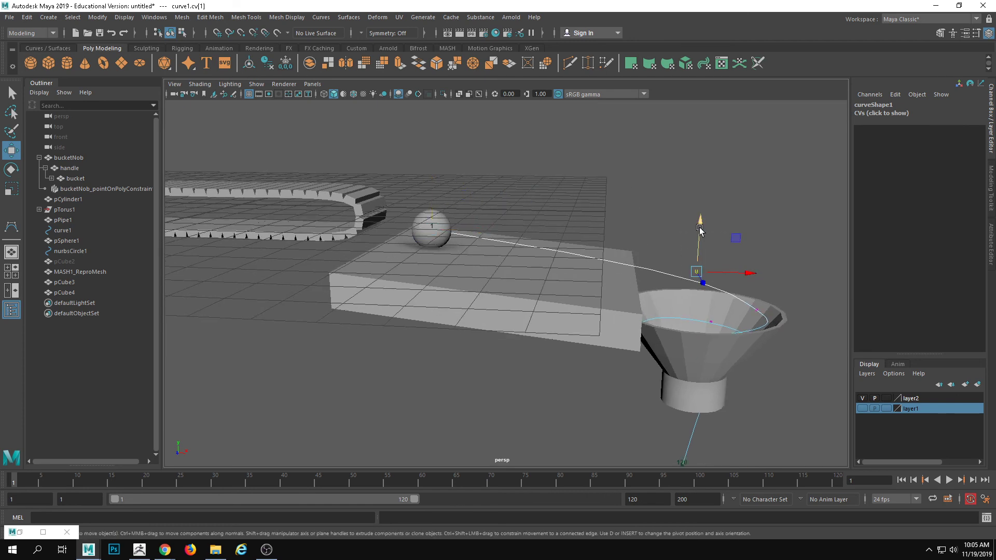
left_click_drag(700, 229, 699, 215)
left_click_drag(173, 481, 132, 481)
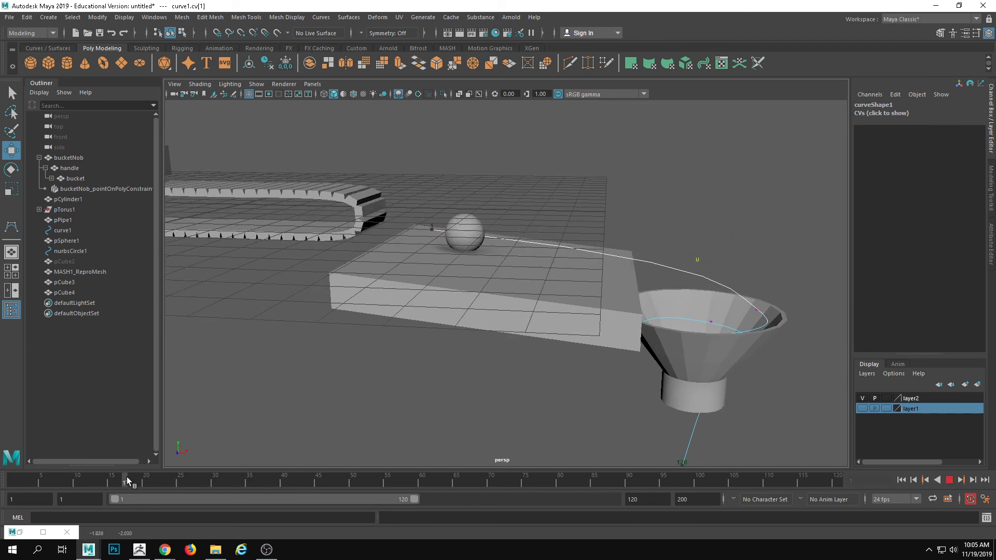
left_click_drag(700, 208, 701, 196)
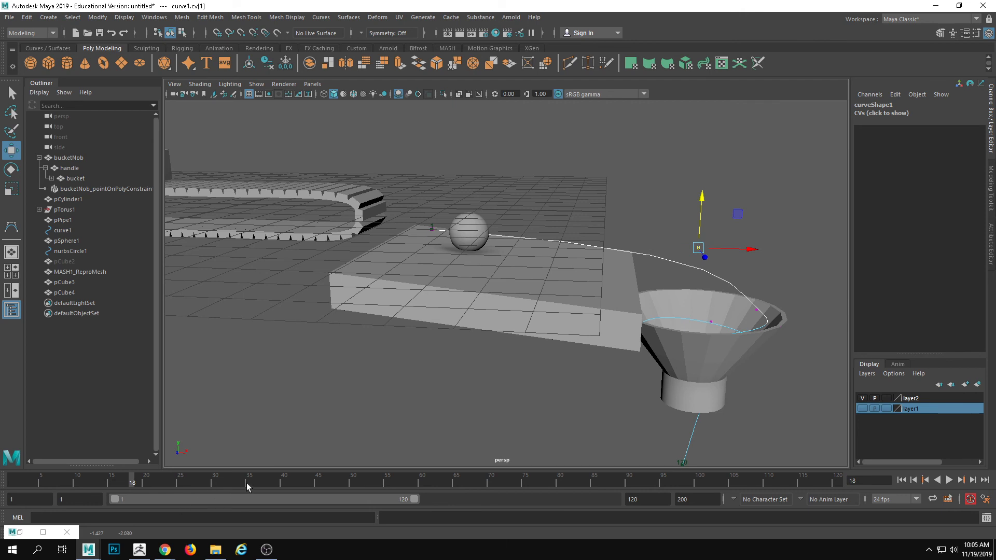
left_click_drag(247, 486, 264, 467)
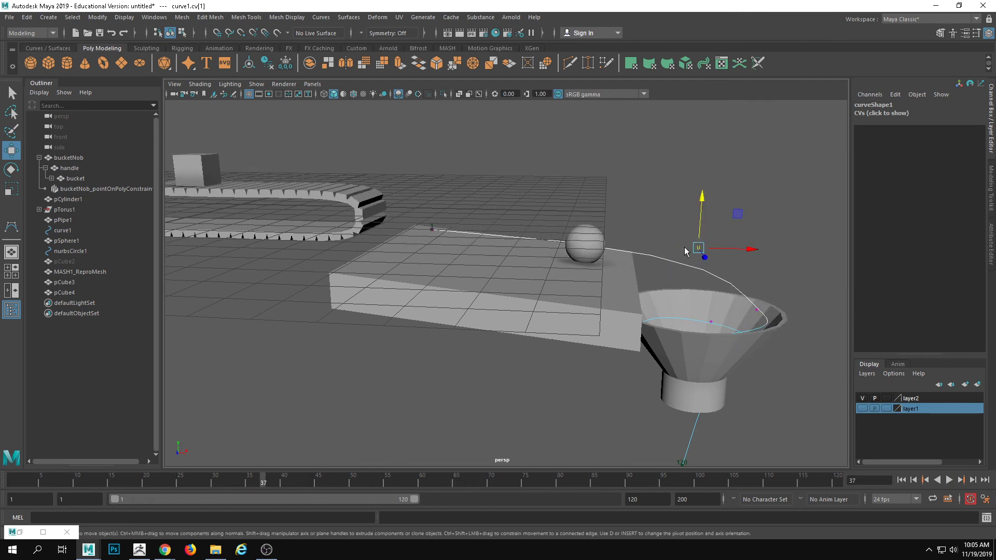
- Return to object mode, scrub to frame 97 where the cube tips off the track, and open the Graph Editor
key("F8")
left_click_drag(634, 484, 677, 482)
left_click(211, 17)
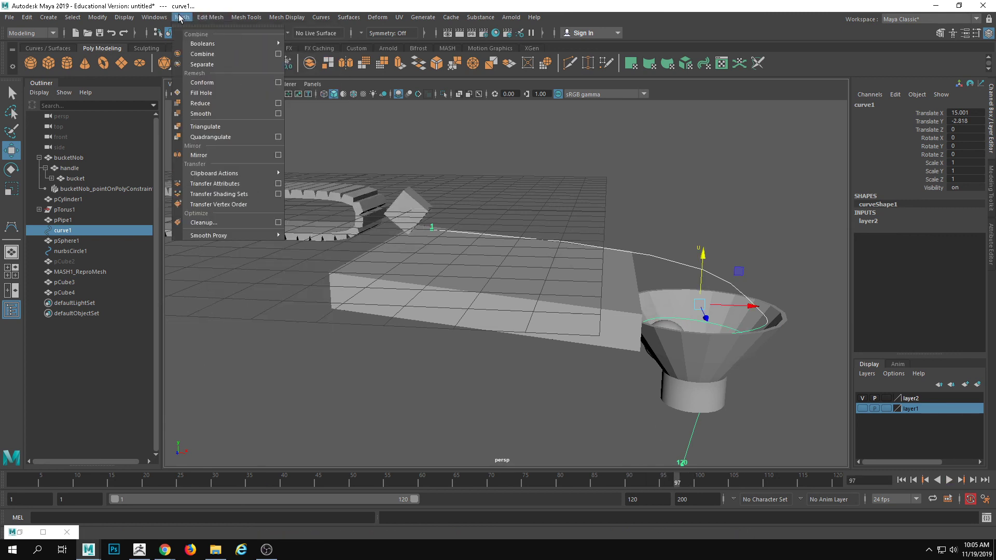
mouse_move(208, 74)
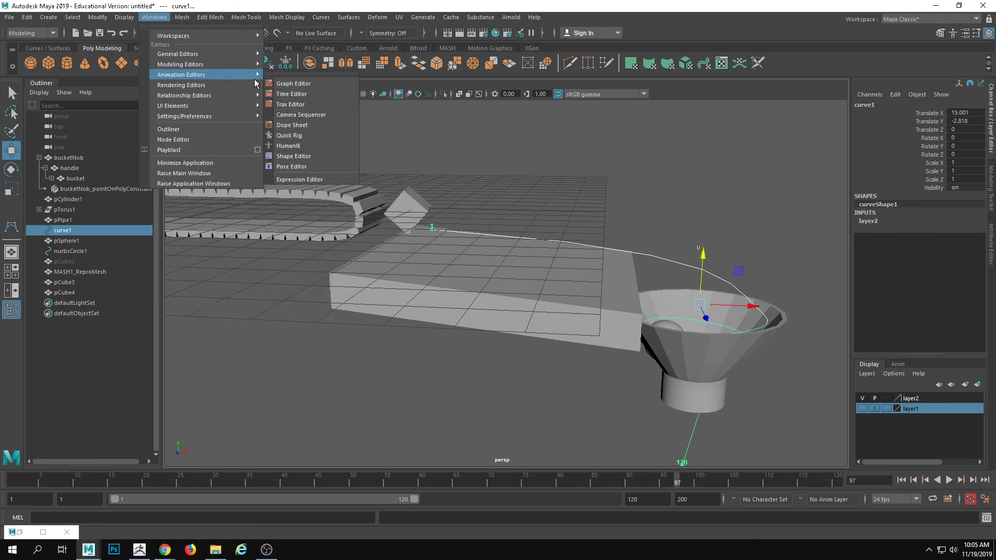
left_click(283, 75)
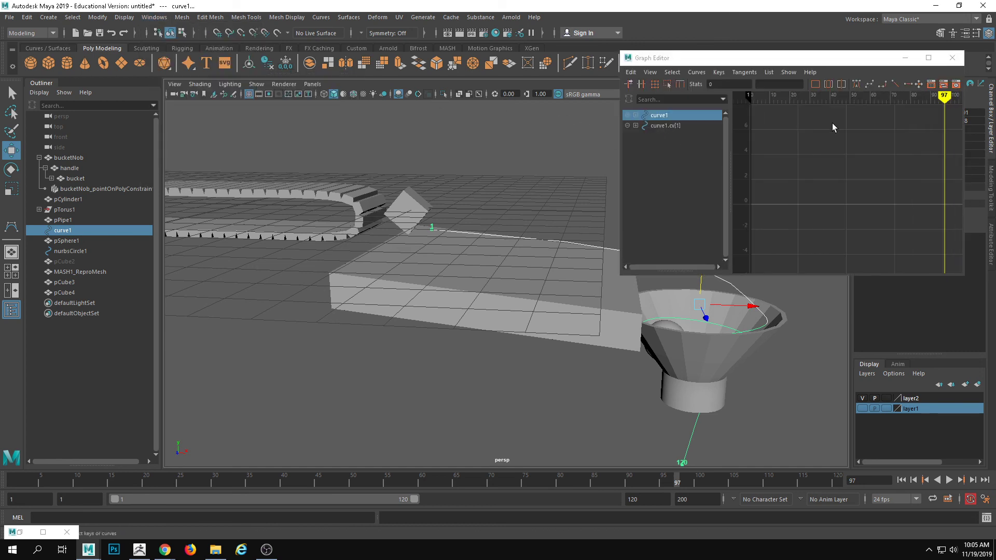
- Select the sphere in the funnel and enlarge the Graph Editor to frame its motion path U value curve
left_click_drag(861, 59, 687, 56)
scroll(620, 207, "down", 5)
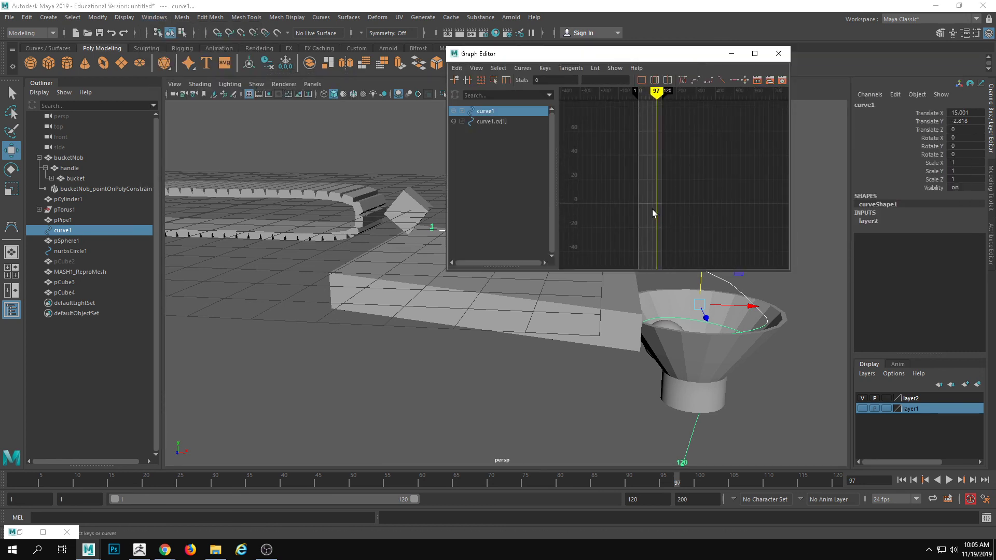
middle_click_drag(683, 306, 647, 322, "alt")
left_click(642, 337)
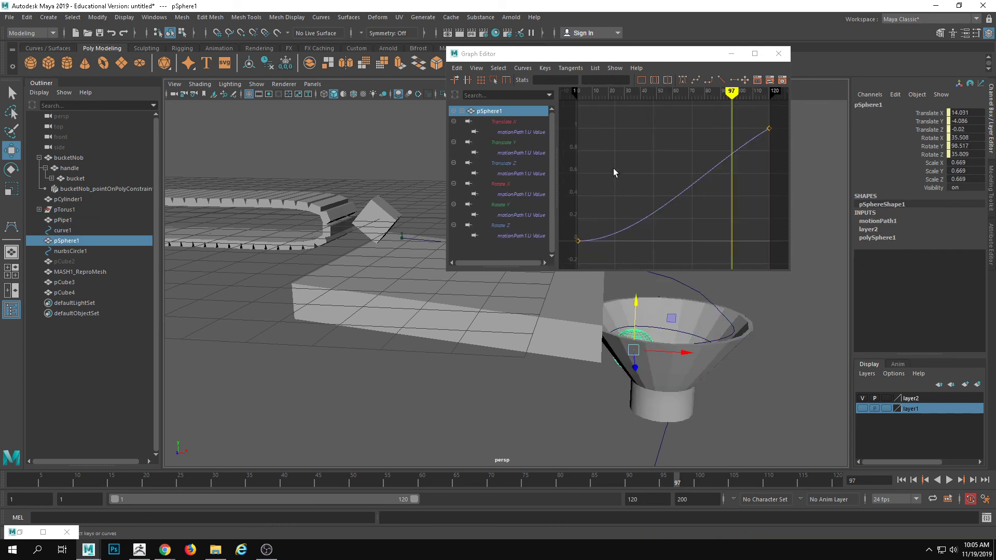
left_click_drag(673, 61, 676, 120)
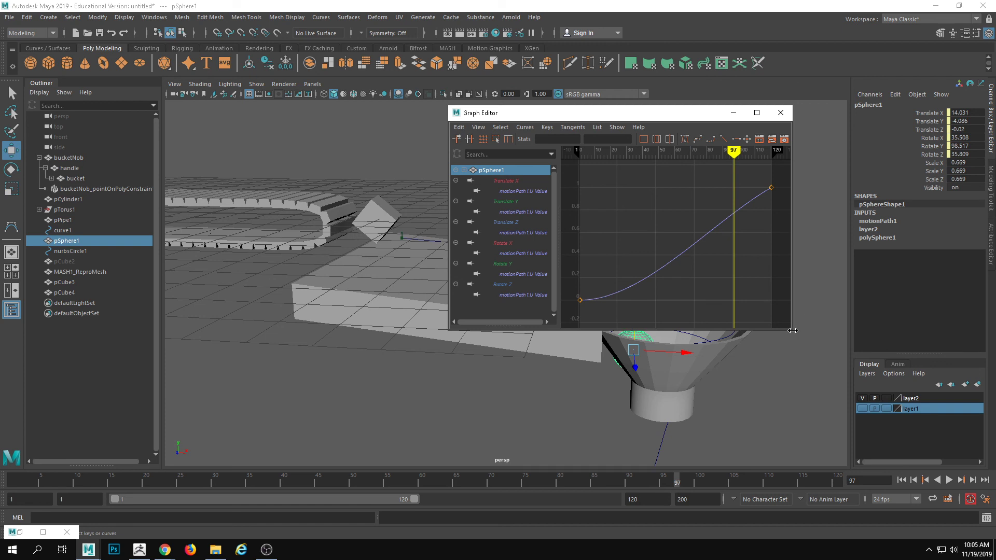
left_click_drag(790, 331, 903, 471)
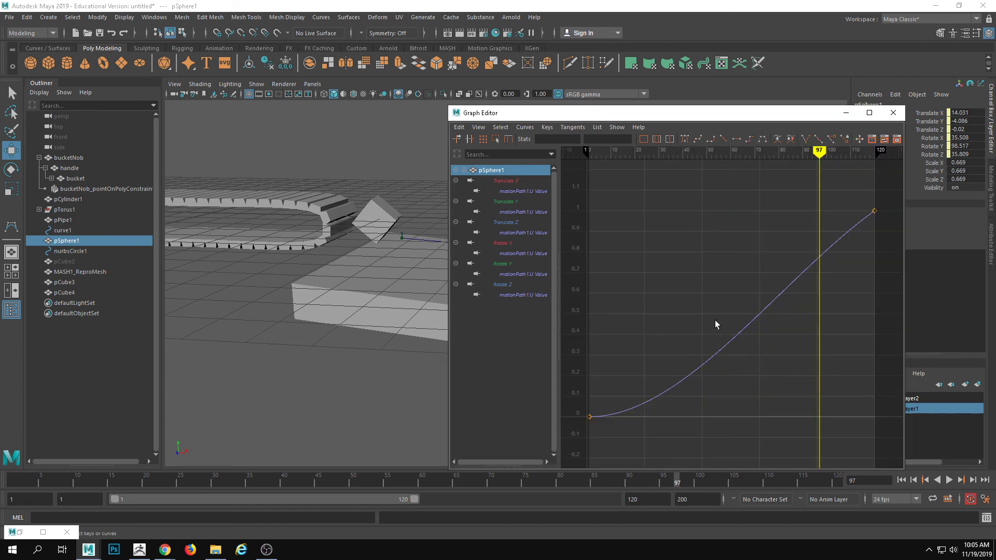
right_click_drag(806, 345, 786, 345, "alt")
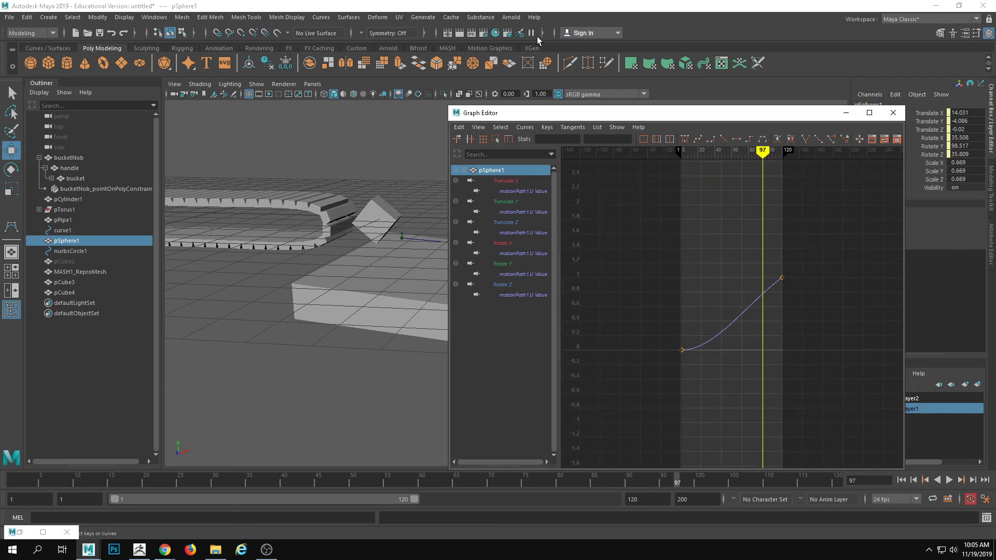
- Shift both keys of the sphere's motion path curve in time so its motion starts at frame 97 and ends at 216
left_click_drag(728, 120, 650, 90)
middle_click_drag(740, 311, 709, 352, "alt")
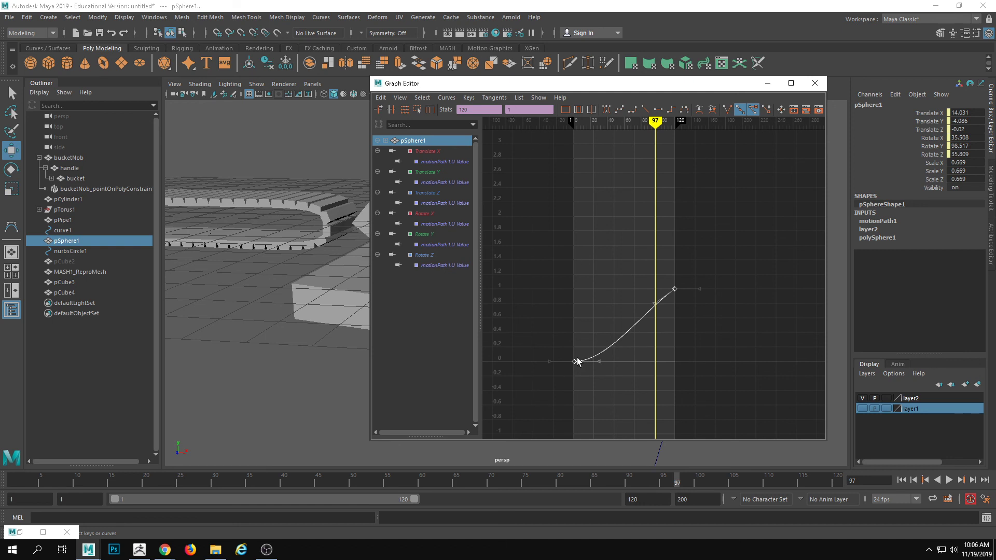
middle_click_drag(575, 357, 658, 363, "shift")
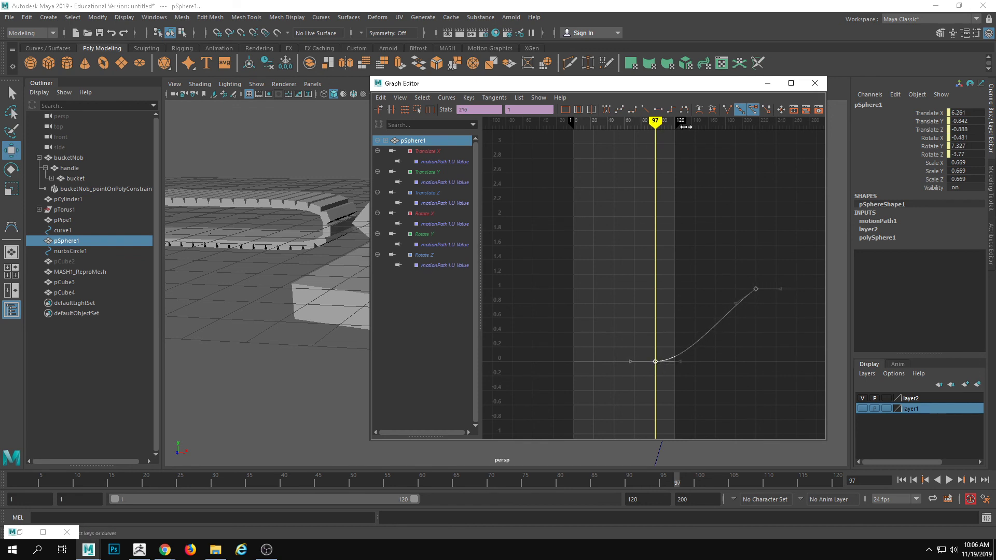
- Minimize the Graph Editor, play the retimed animation briefly, and set the playback end frame to 250
left_click(768, 83)
key("alt+v")
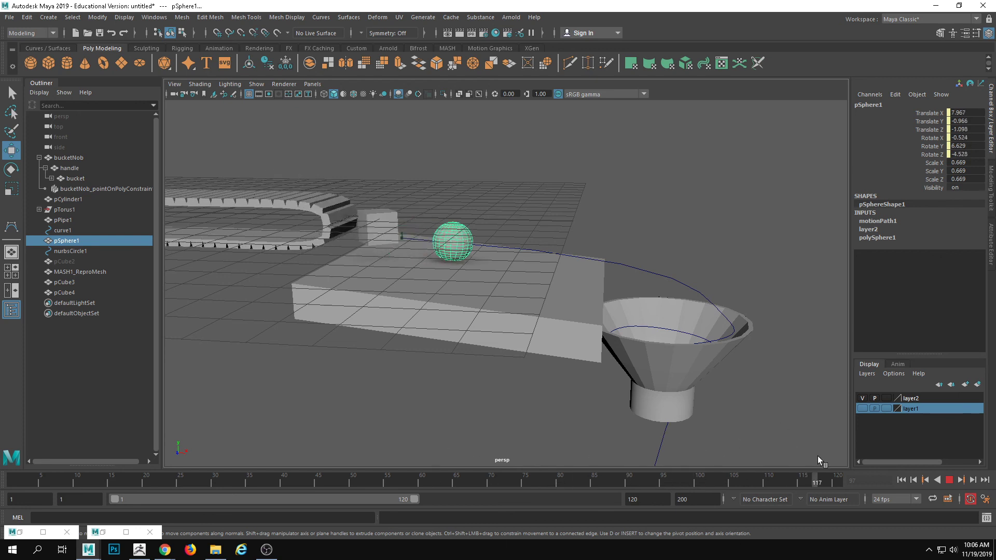
key("alt+v")
left_click(669, 495)
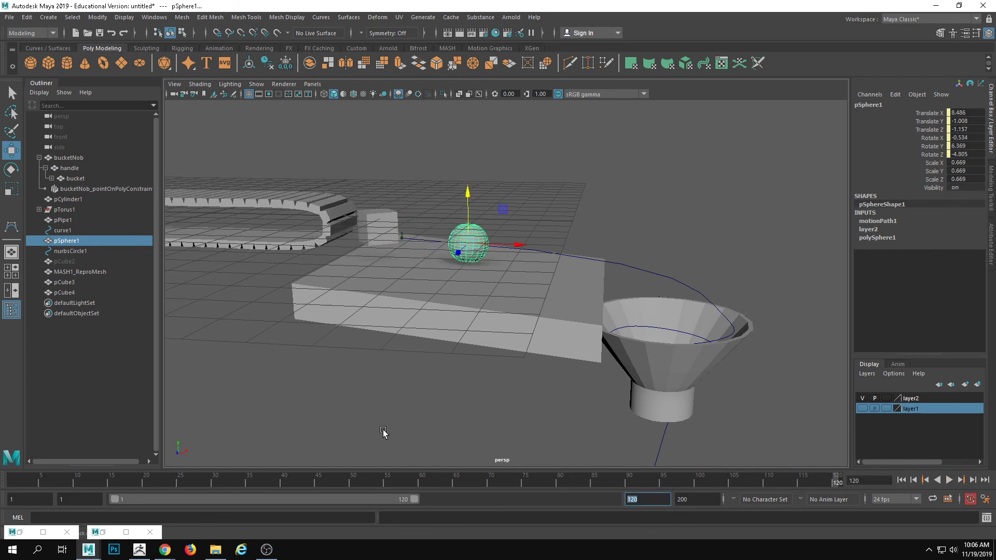
type("250")
key("Return")
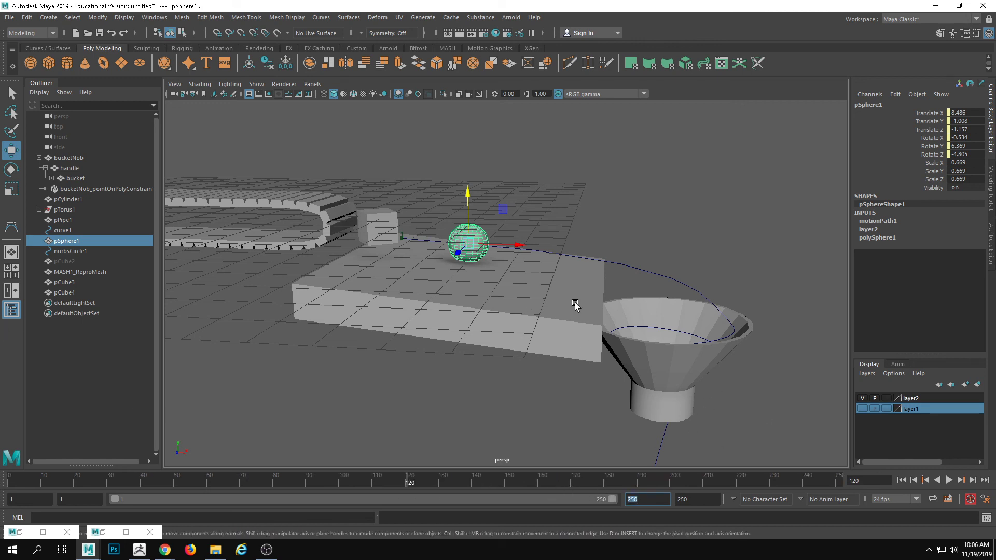
- Rewind to frame 1 and play the animation to check the sphere's timing against the falling cube
right_click_drag(575, 304, 362, 394, "alt")
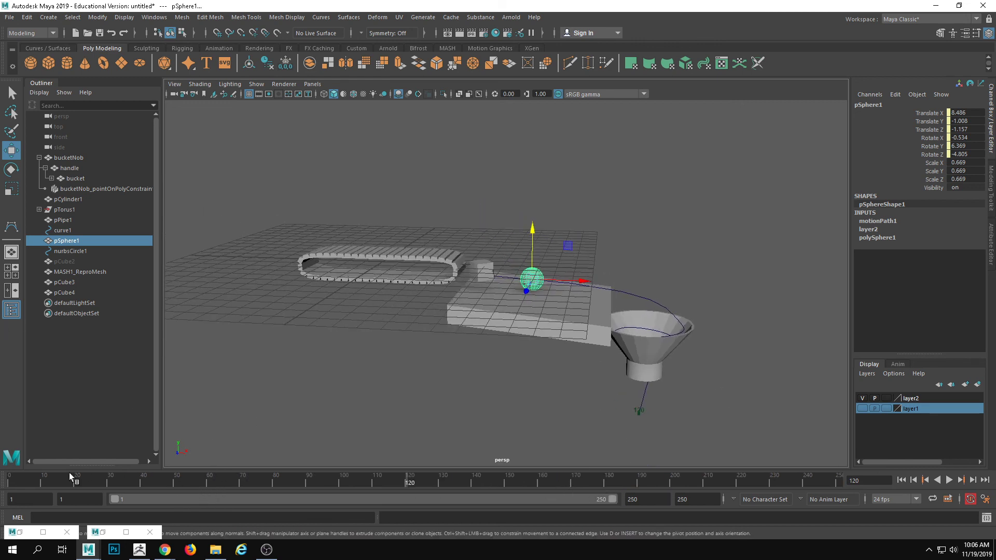
left_click_drag(69, 473, 4, 471)
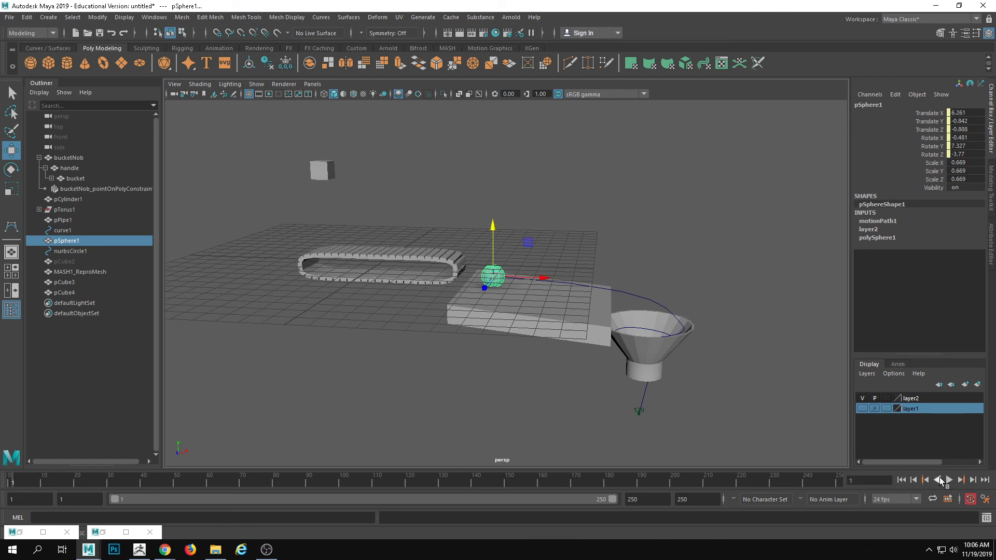
left_click(938, 479)
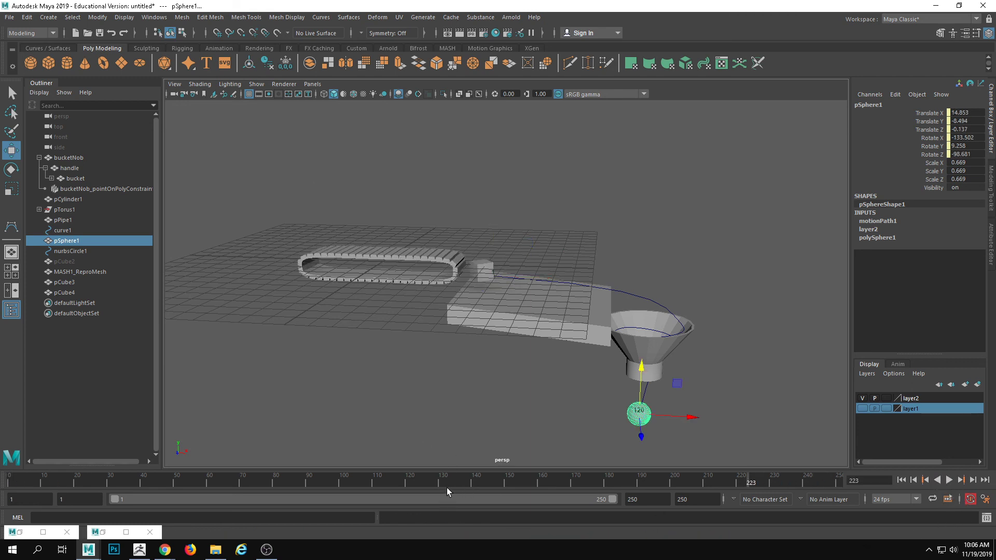
left_click_drag(446, 487, 8, 482)
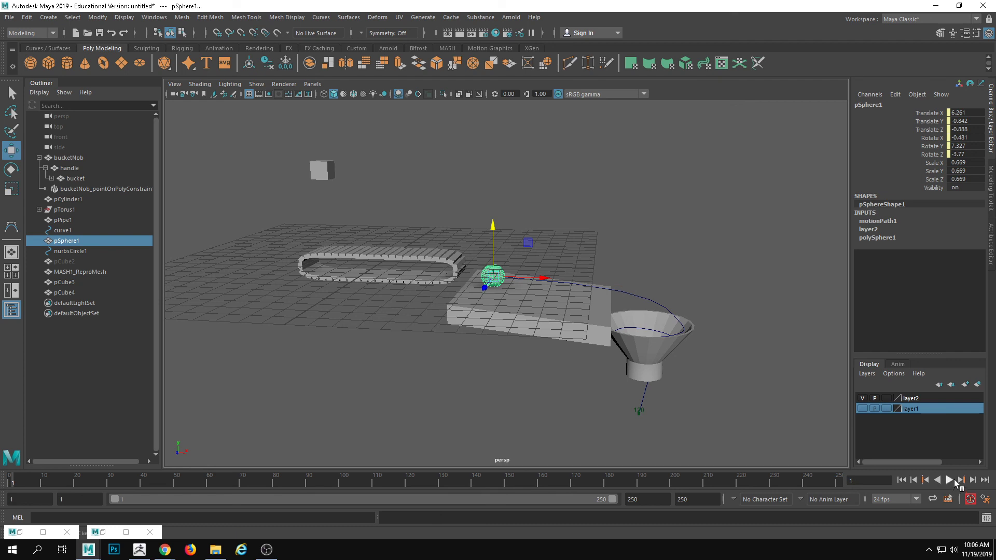
left_click(953, 480)
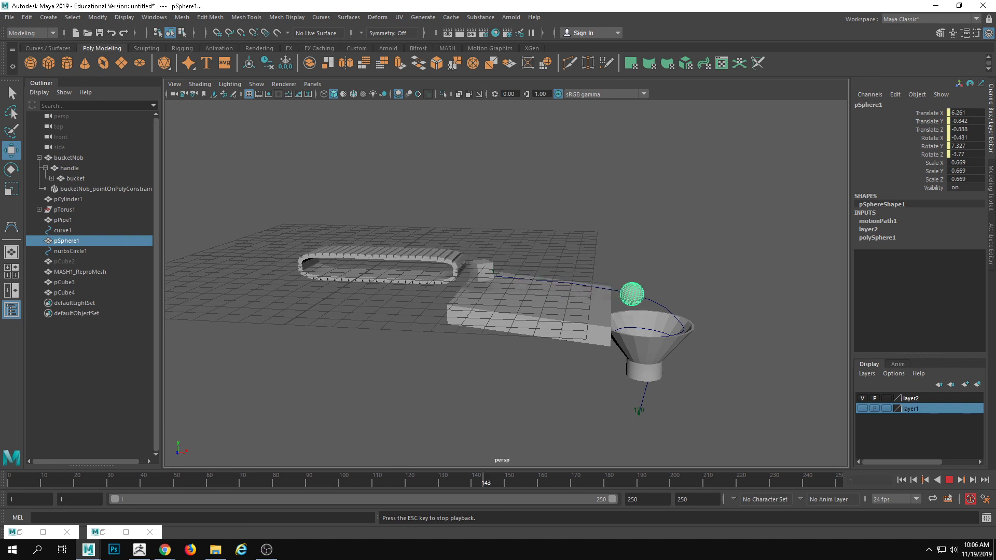
left_click(950, 481)
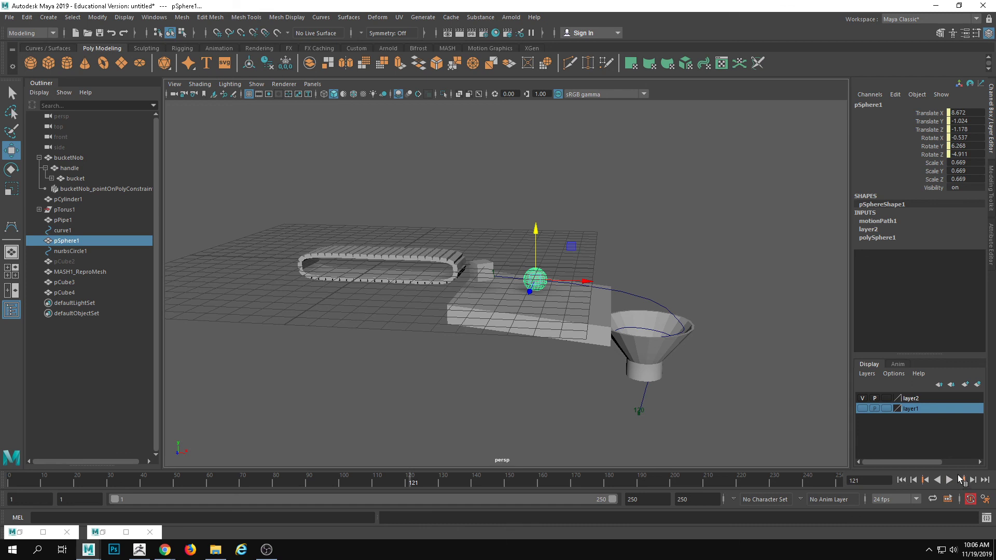